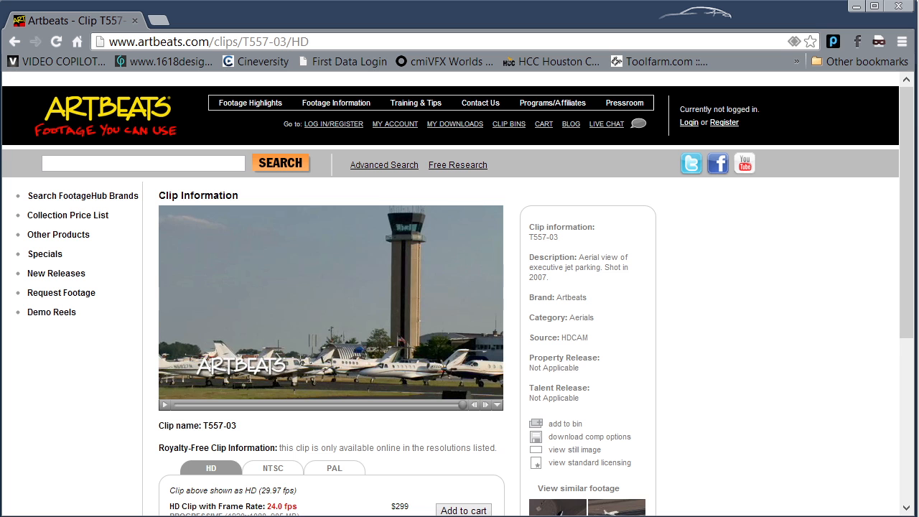
Play the preview of the airport aerial clip T557-03 on the Artbeats page.
left_click(167, 406)
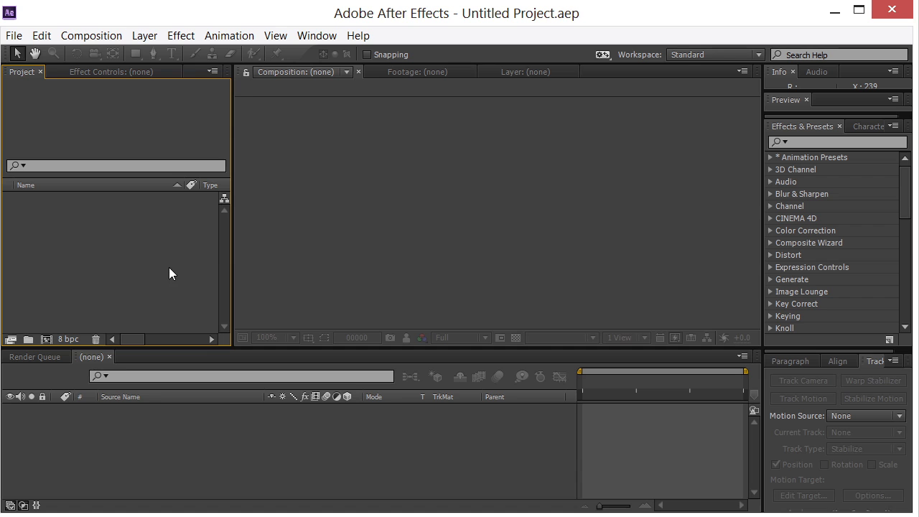
In After Effects, import the PNG sequence starting at ap000.png from the Render folder and create a composition from it.
double_click(168, 267)
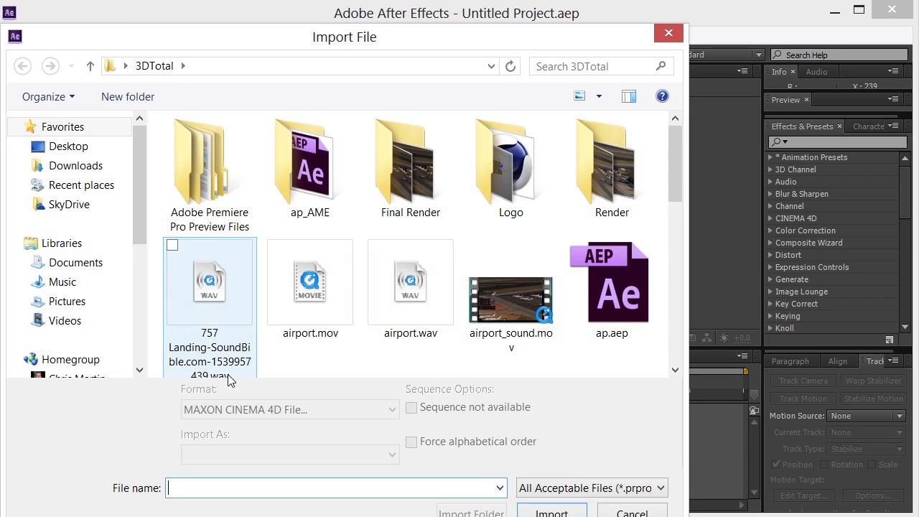
double_click(582, 167)
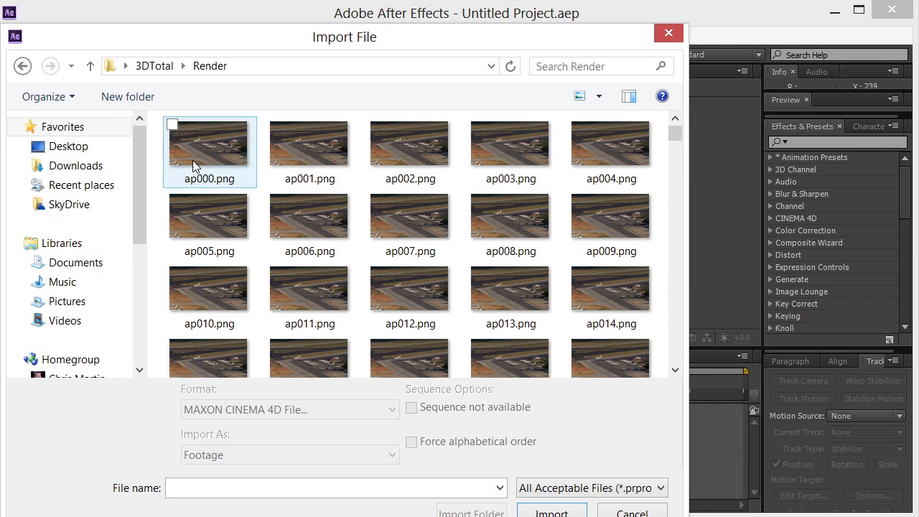
left_click(193, 160)
left_click(522, 512)
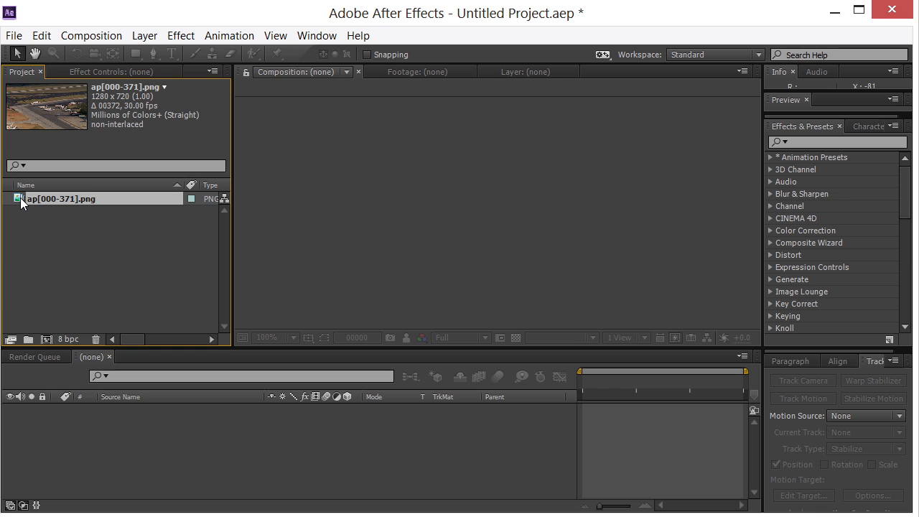
left_click_drag(20, 202, 46, 339)
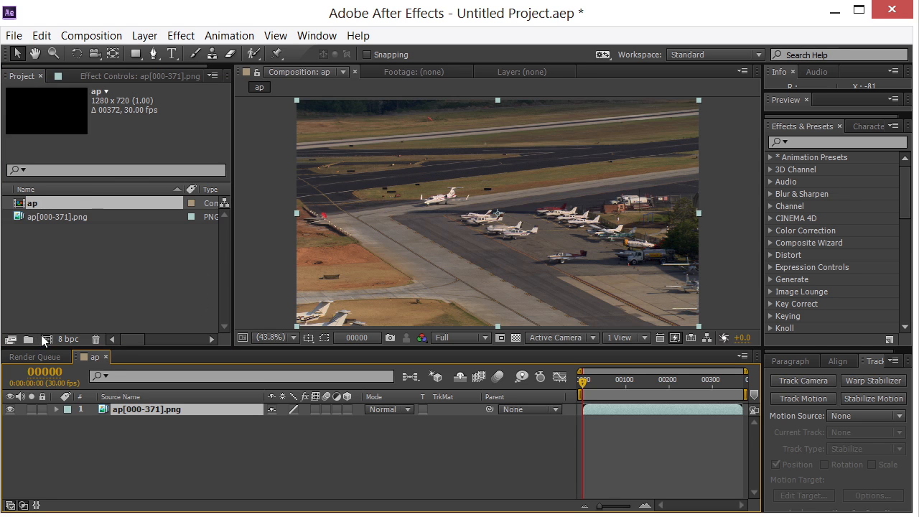
Scrub through the footage and run Track Camera on the ap[000-371].png layer.
left_click_drag(587, 387, 543, 421)
right_click(190, 409)
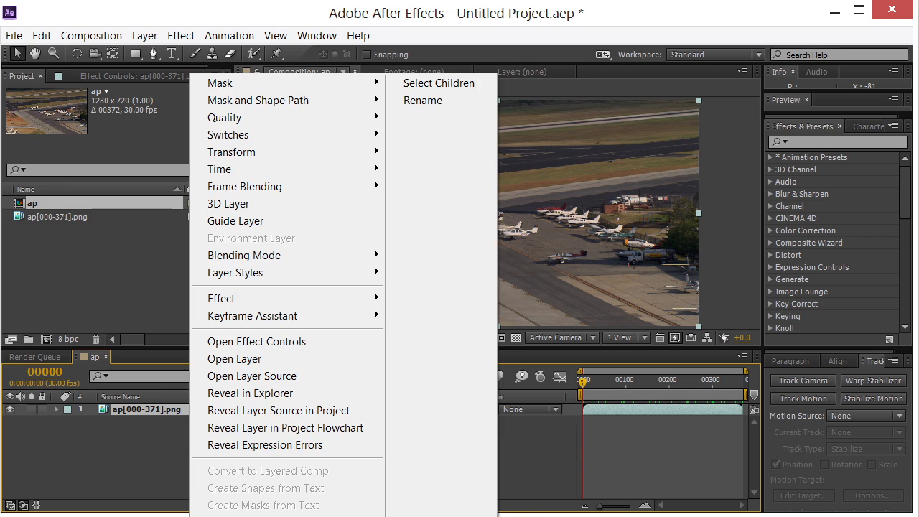
left_click(248, 516)
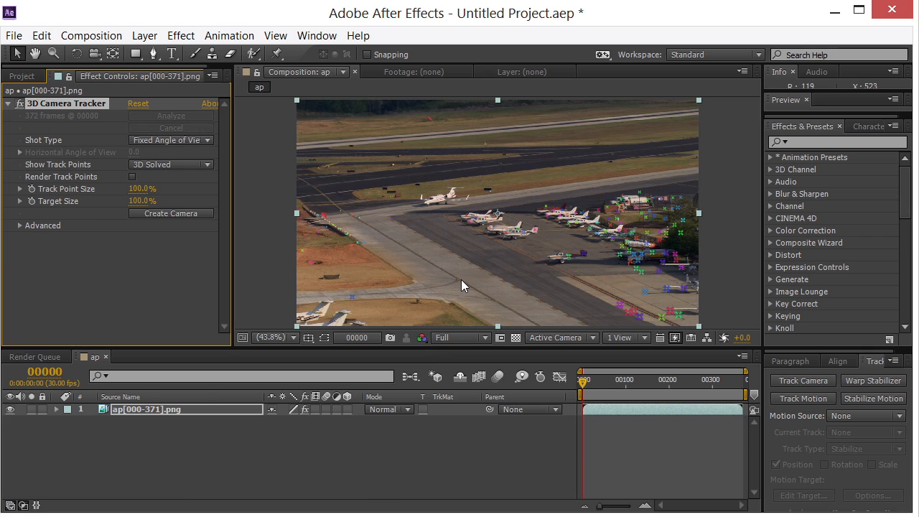
Expand the 3D Camera Tracker's Advanced settings and set the Track Point Size to 296%.
left_click_drag(582, 380, 573, 411)
left_click(572, 412)
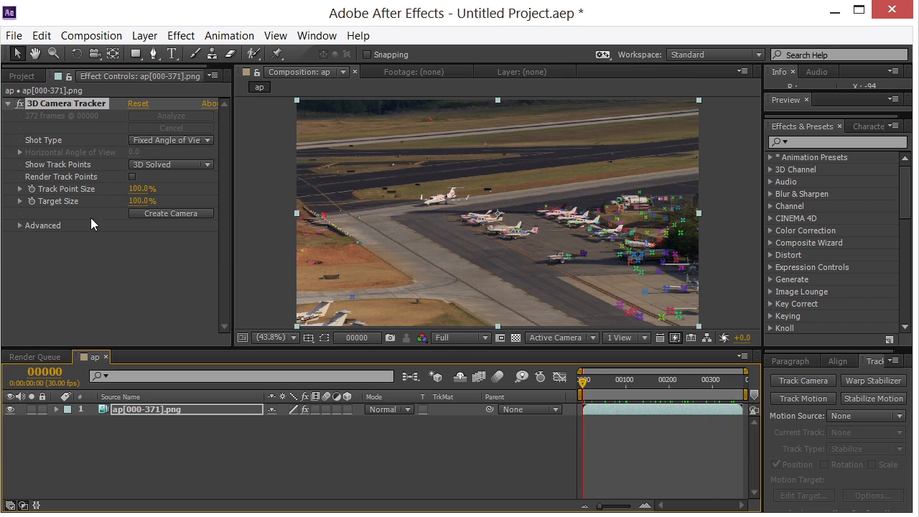
left_click(20, 225)
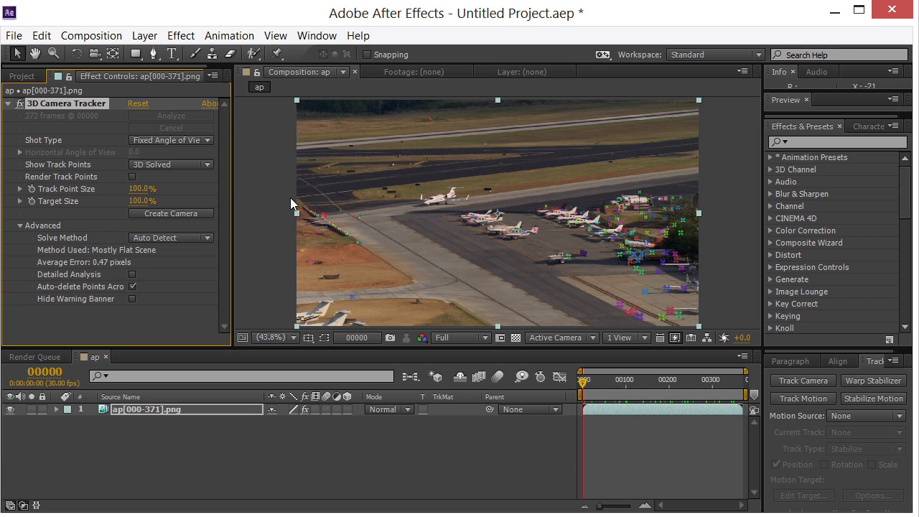
left_click_drag(140, 192, 270, 175)
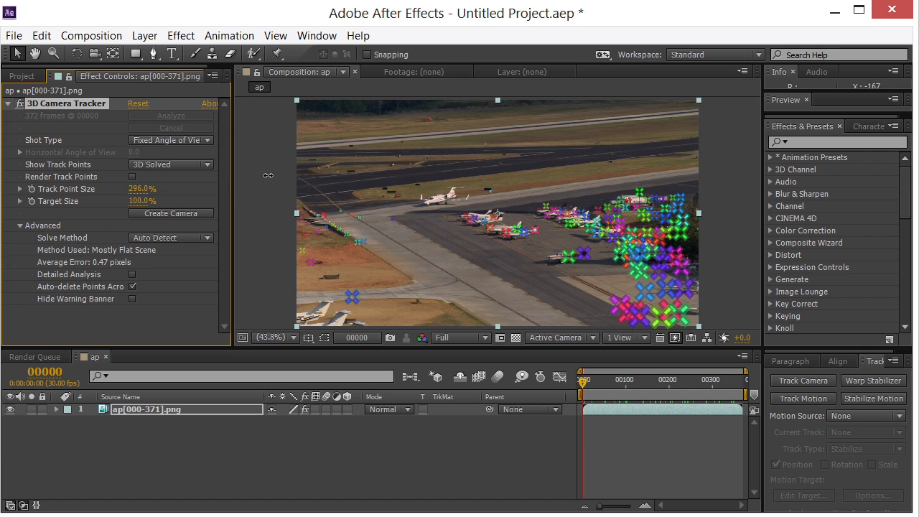
At frame 136, set the ground plane and origin from three track points on the dirt area, and create a shadow catcher, camera and light there.
left_click_drag(583, 383, 641, 402)
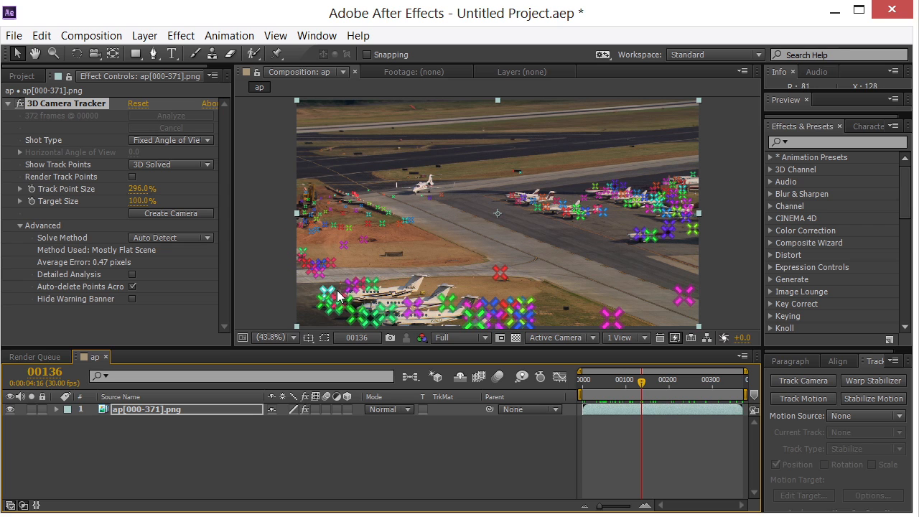
left_click(314, 261)
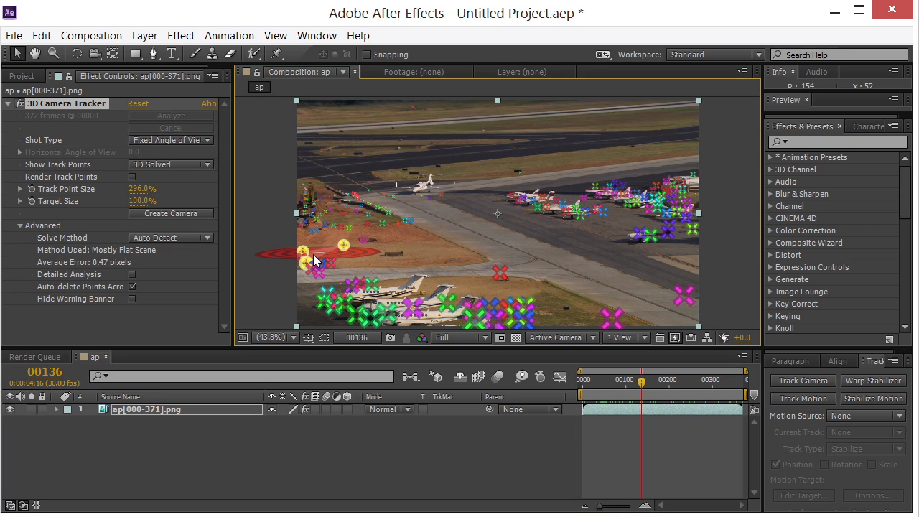
right_click(314, 261)
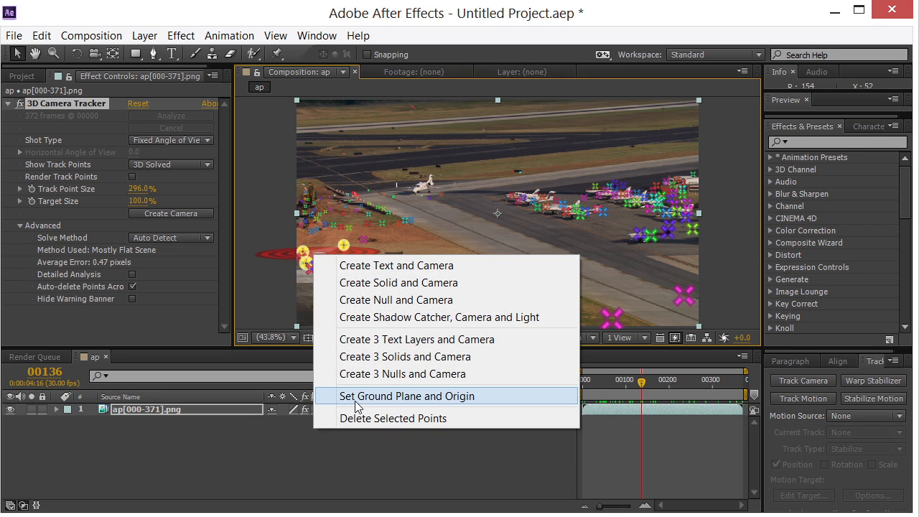
left_click(357, 397)
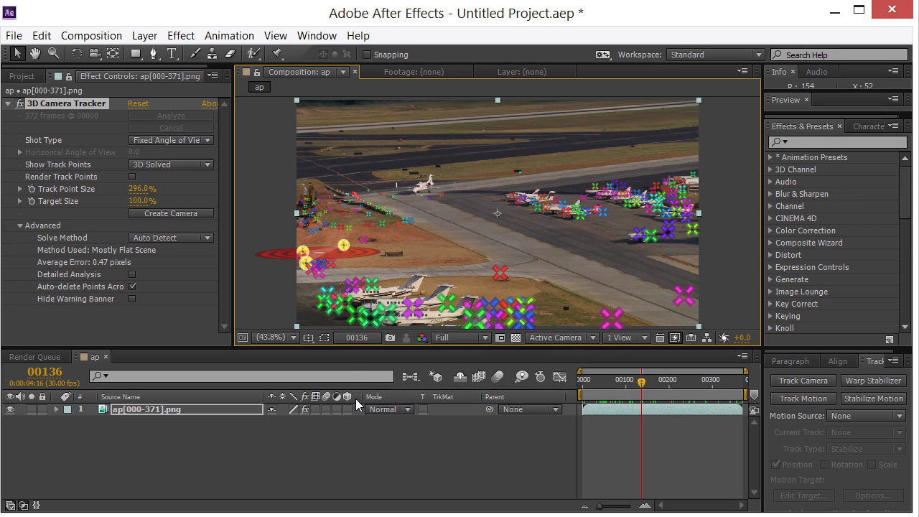
right_click(342, 245)
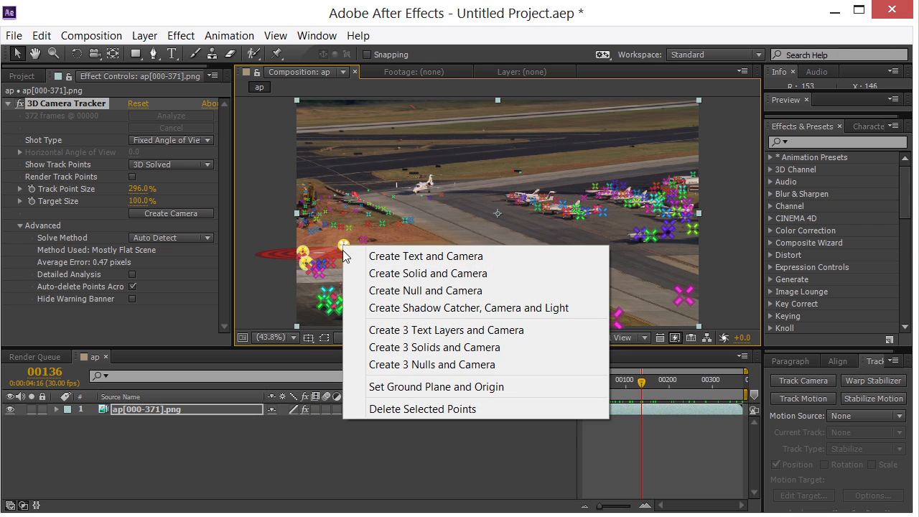
left_click(373, 309)
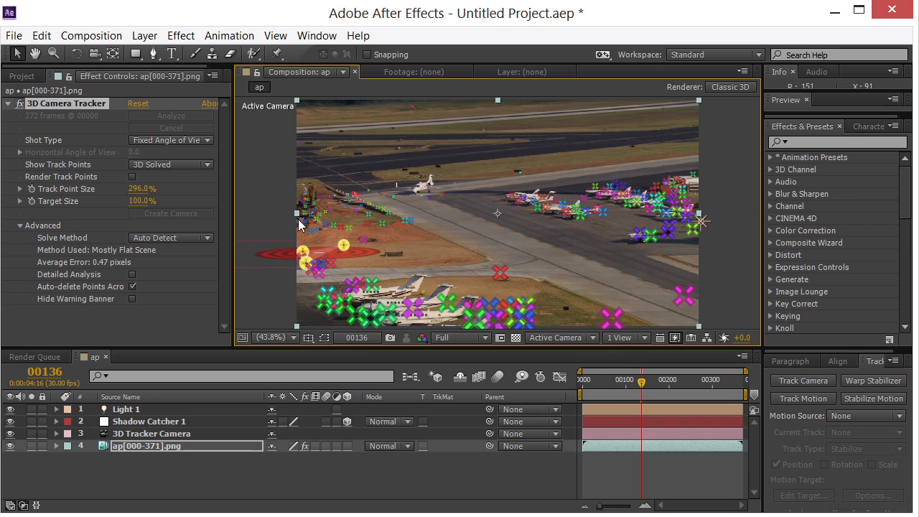
Save the project as ap_2.aep in the 3DTotal folder, replacing the existing file.
left_click(14, 35)
left_click(68, 167)
left_click(208, 290)
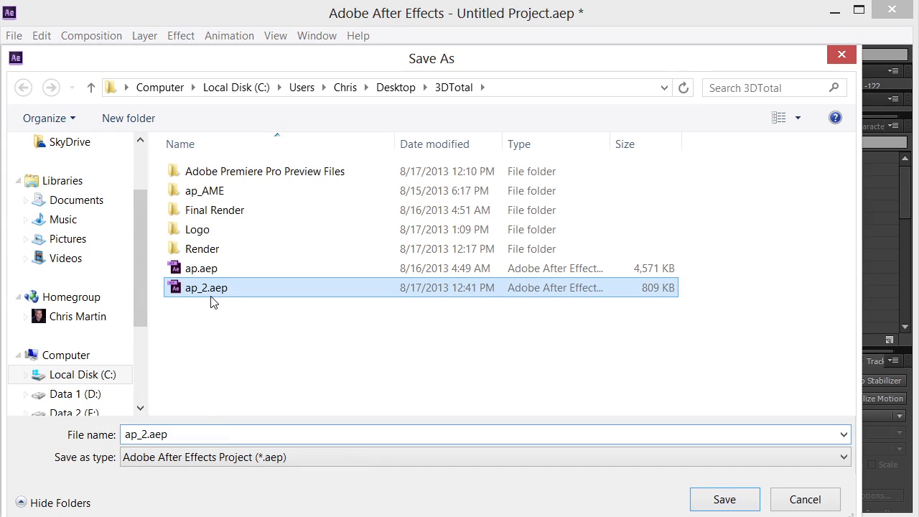
left_click(723, 498)
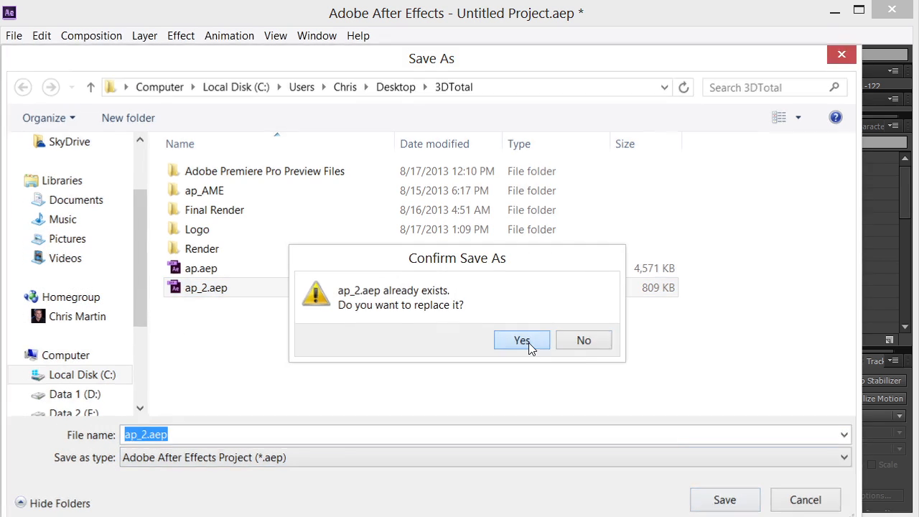
left_click(529, 342)
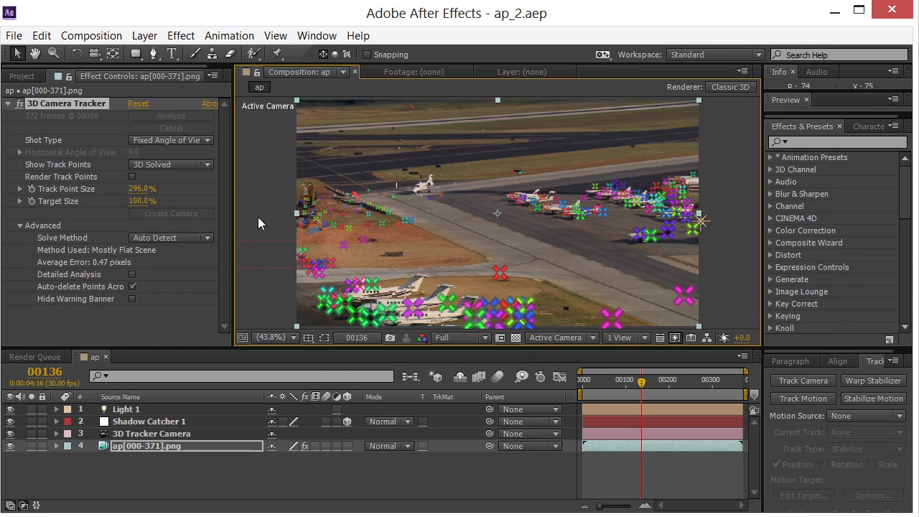
Export the project with the MAXON CINEMA 4D Exporter as ap_2.c4d, replacing the existing file.
left_click(15, 35)
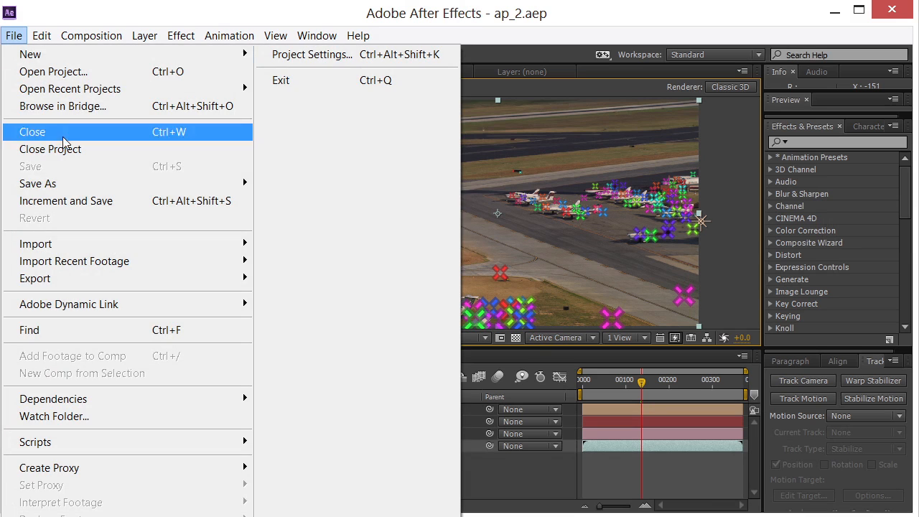
mouse_move(113, 278)
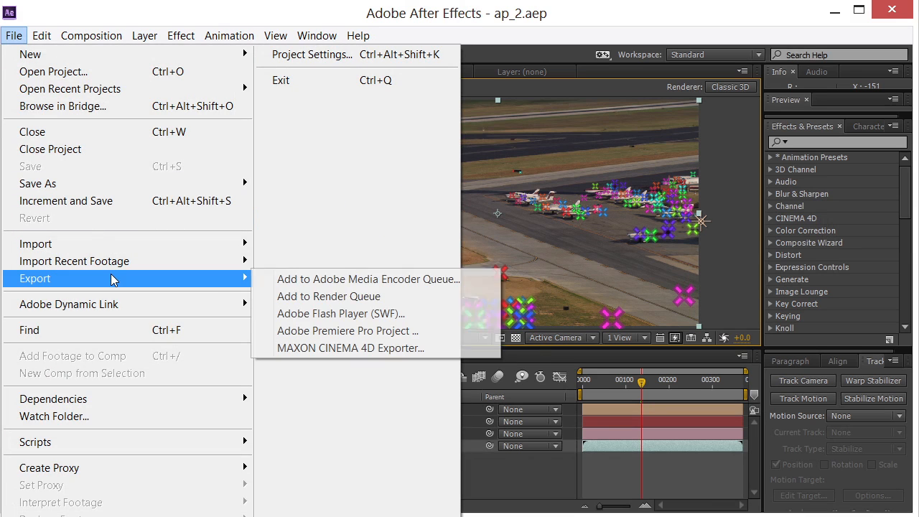
left_click(330, 349)
left_click(205, 288)
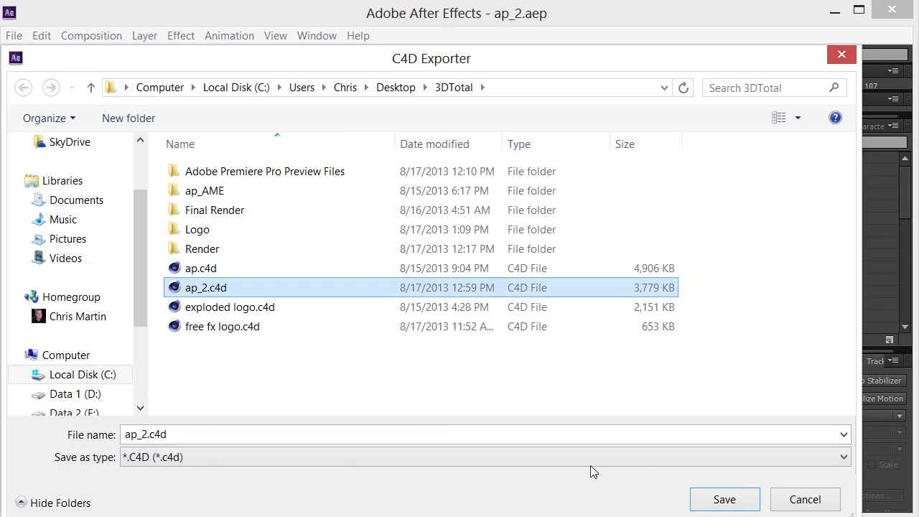
left_click(725, 500)
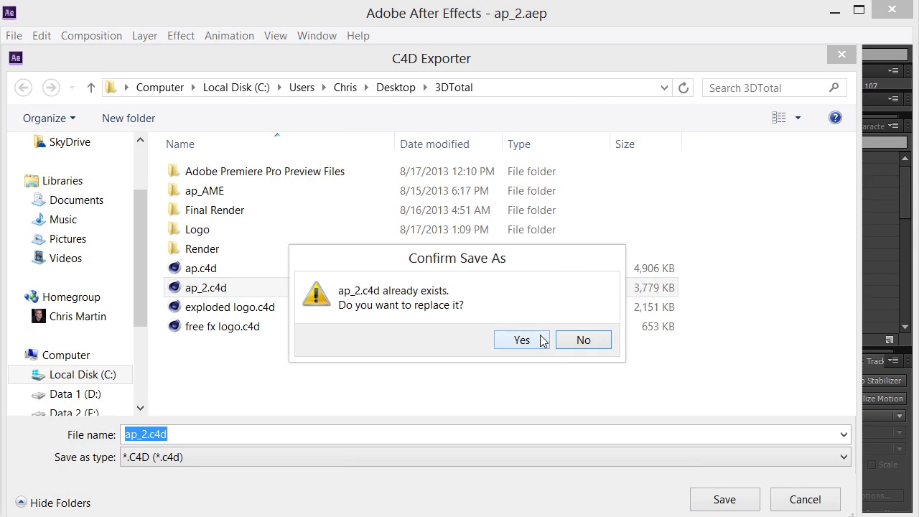
left_click(539, 341)
left_click(516, 404)
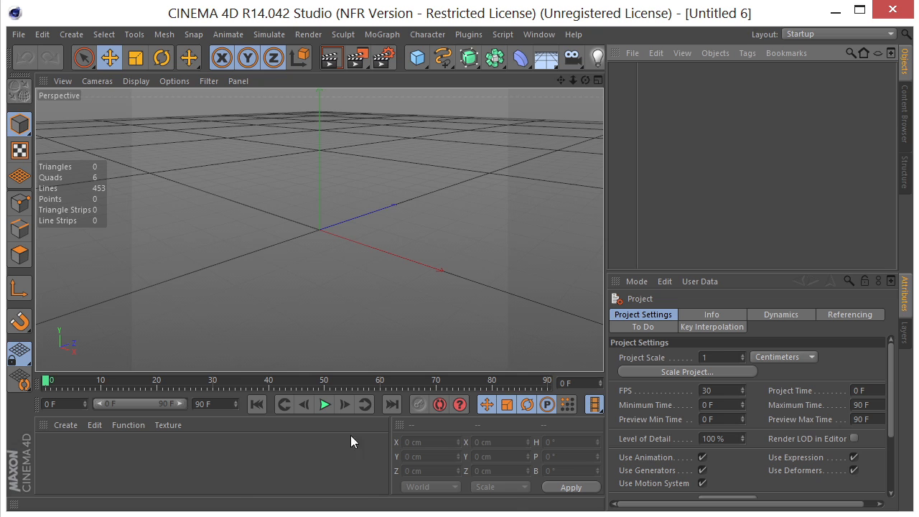
Switch to CINEMA 4D and open ap_2.c4d from the 3DTotal folder.
left_click(18, 34)
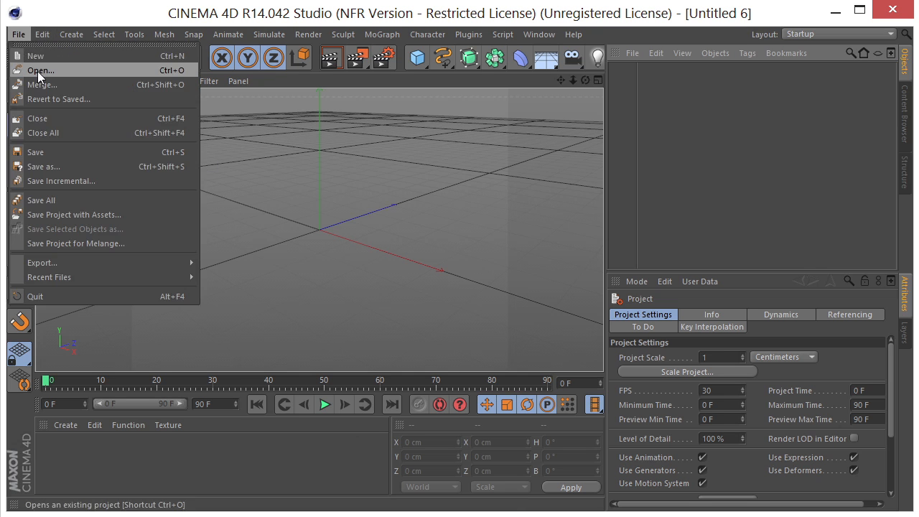
left_click(39, 71)
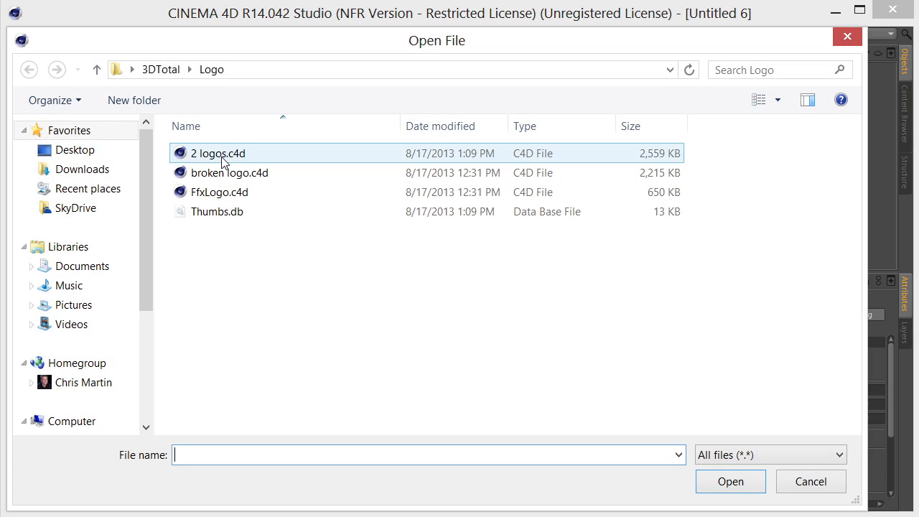
left_click(163, 70)
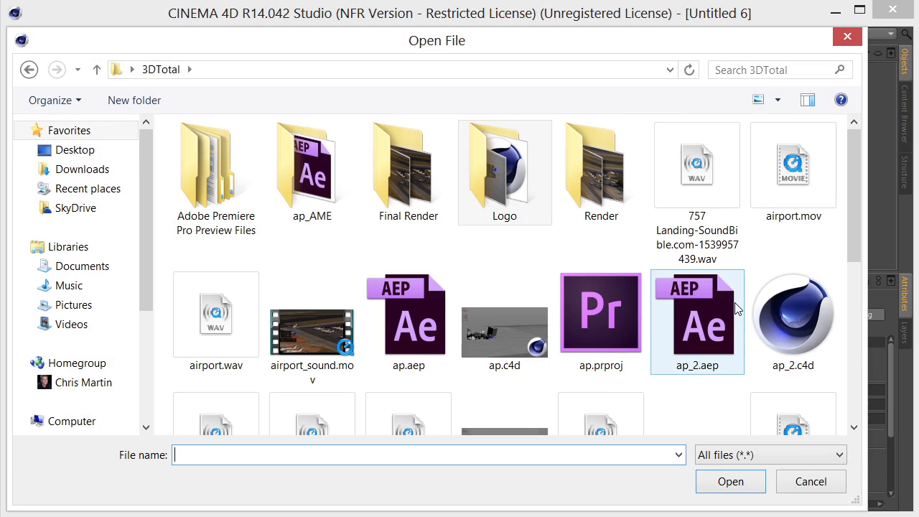
double_click(771, 305)
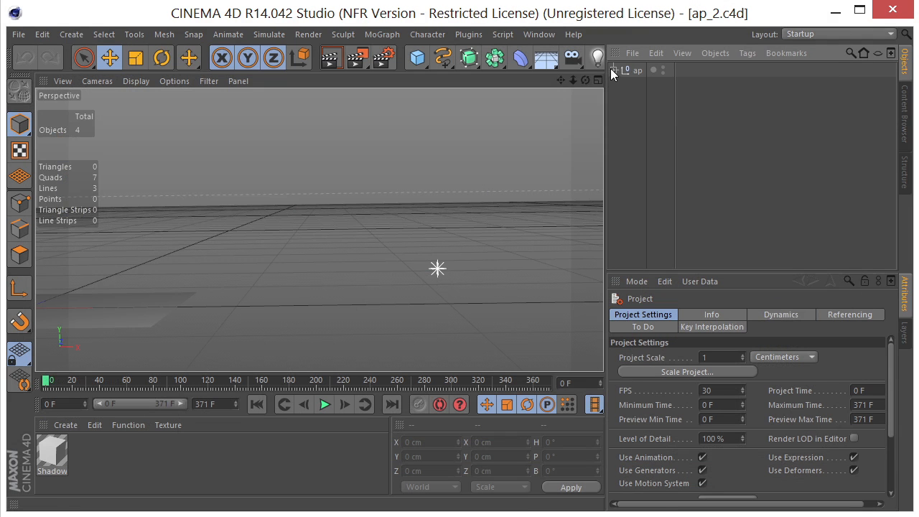
Expand the ap group, examine the 3D Tracker Camera's animation from outside its view, and return to looking through it.
left_click(614, 70)
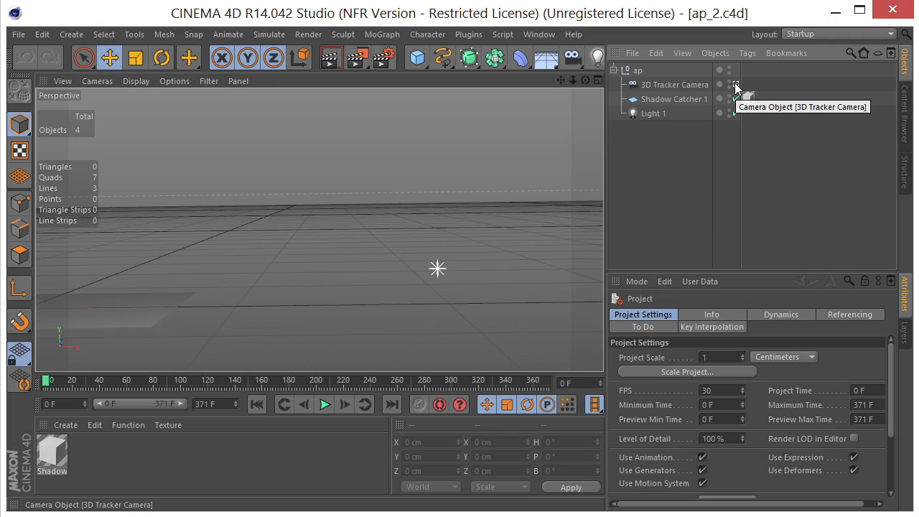
left_click(735, 84)
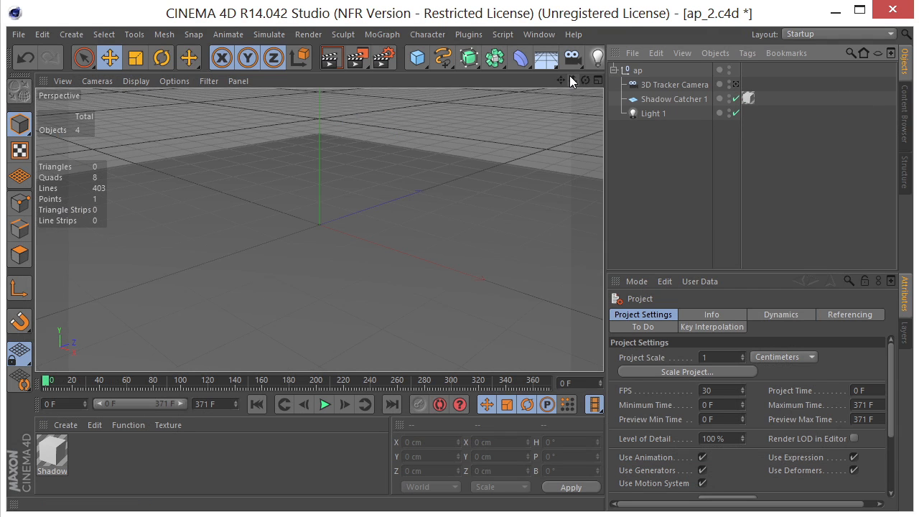
left_click_drag(570, 76, 242, 318)
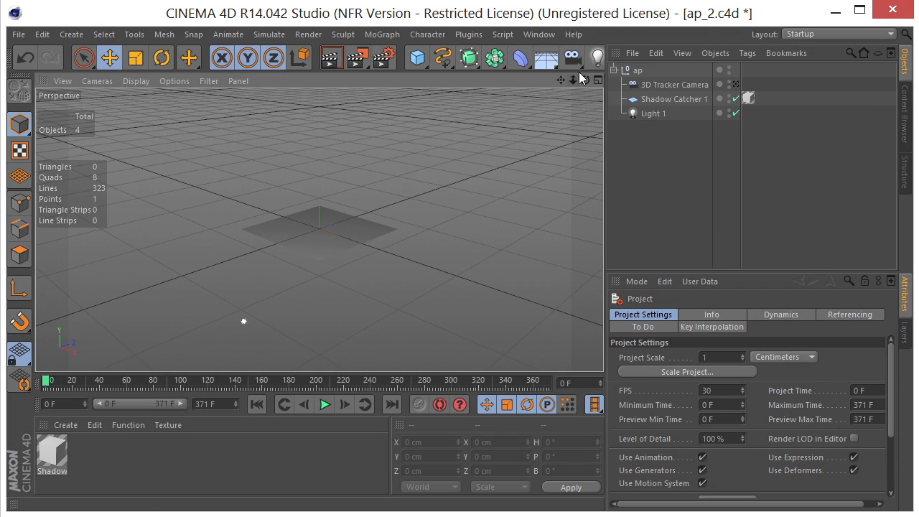
left_click(654, 85)
left_click_drag(573, 79, 301, 251)
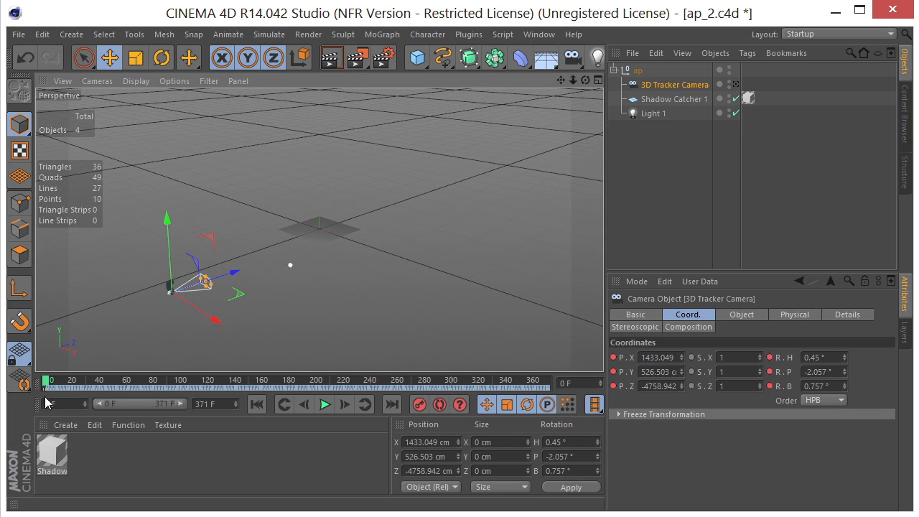
left_click_drag(48, 388, 43, 365)
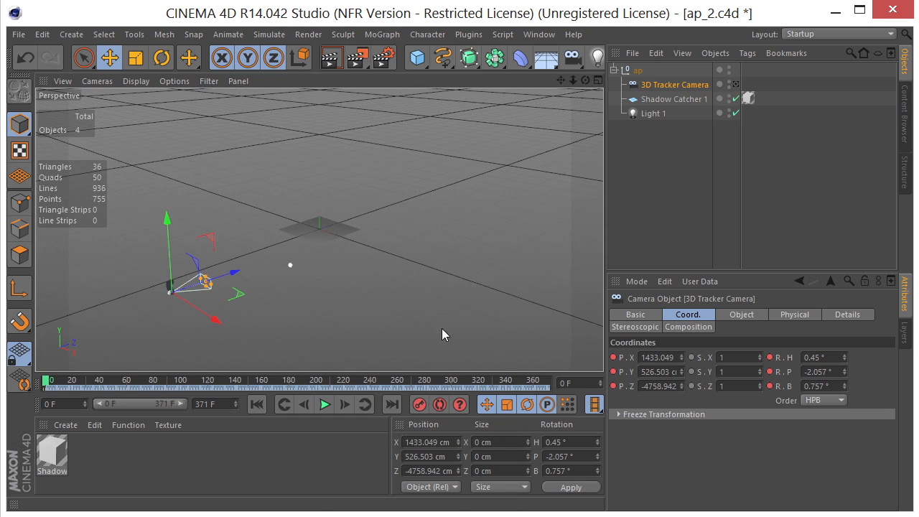
left_click(663, 167)
left_click(736, 84)
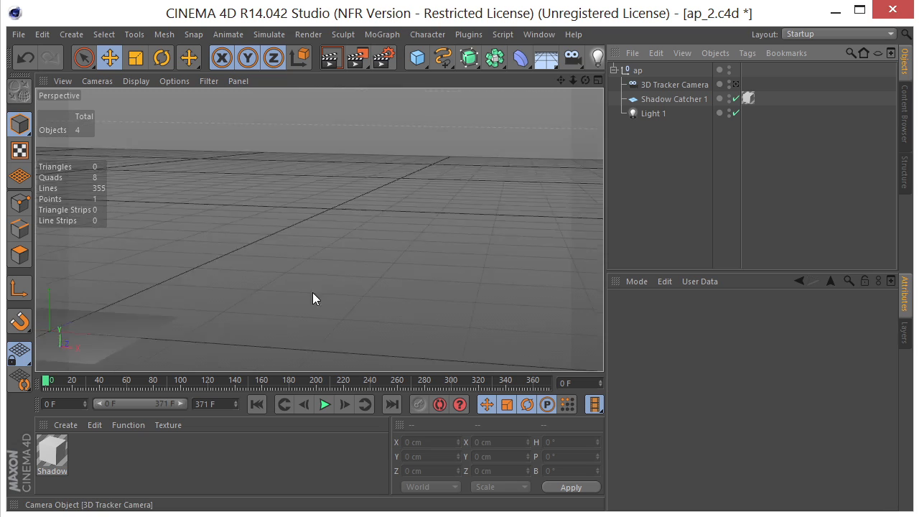
Set the Shadow Catcher 1 material to grey RGB 124 without specular, and disable the Shadow Catcher 1 plane.
double_click(53, 452)
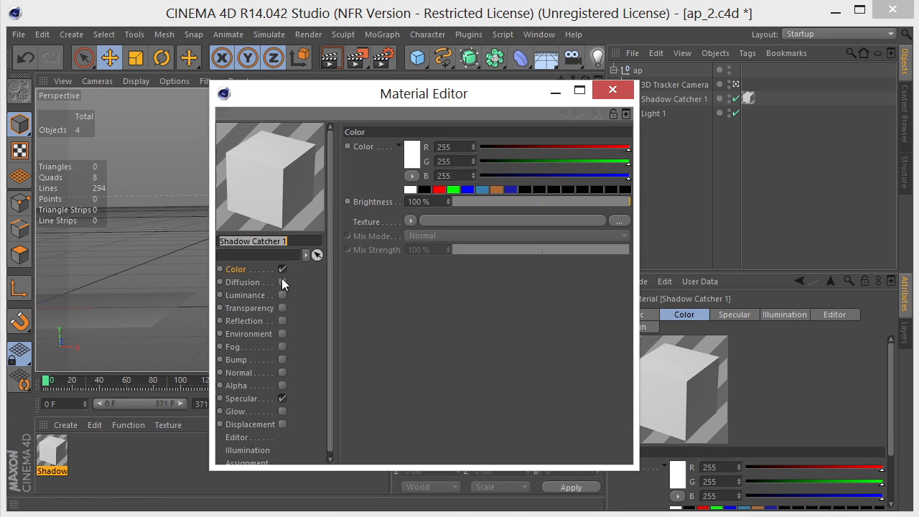
left_click(412, 153)
left_click_drag(354, 141, 334, 167)
left_click(386, 225)
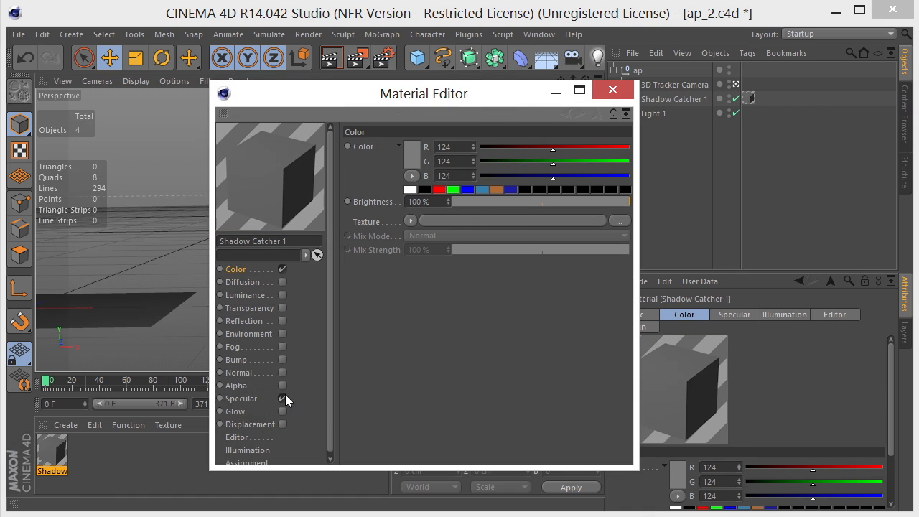
left_click(282, 399)
left_click(613, 90)
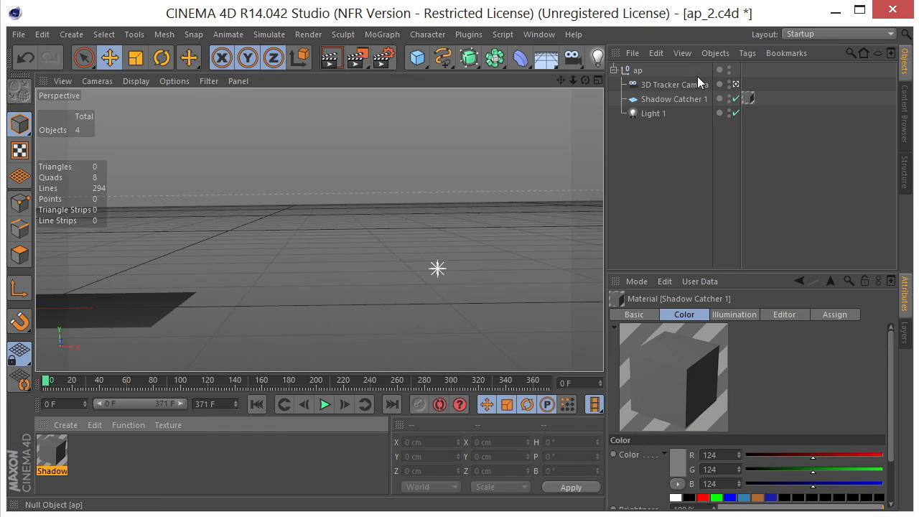
left_click(736, 101)
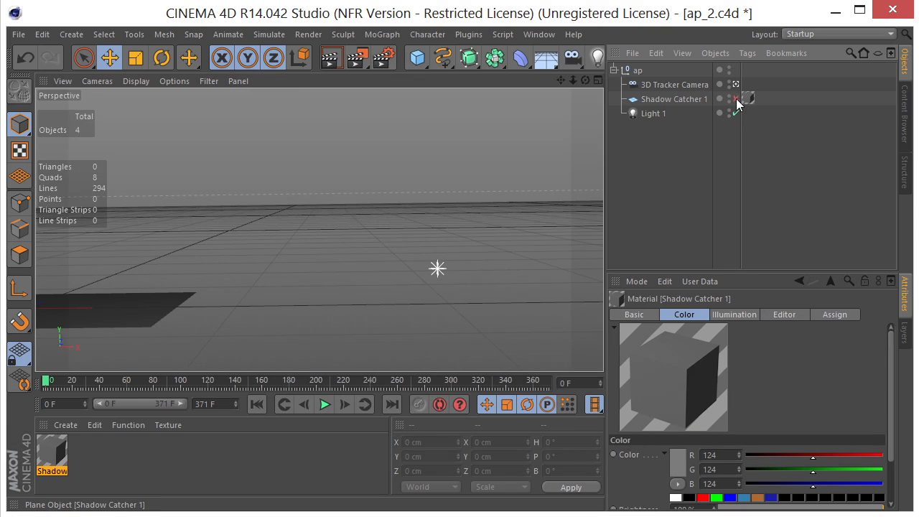
Create a new material without specular and load ap000.png from the 3DTotal Render folder as its color texture.
double_click(94, 457)
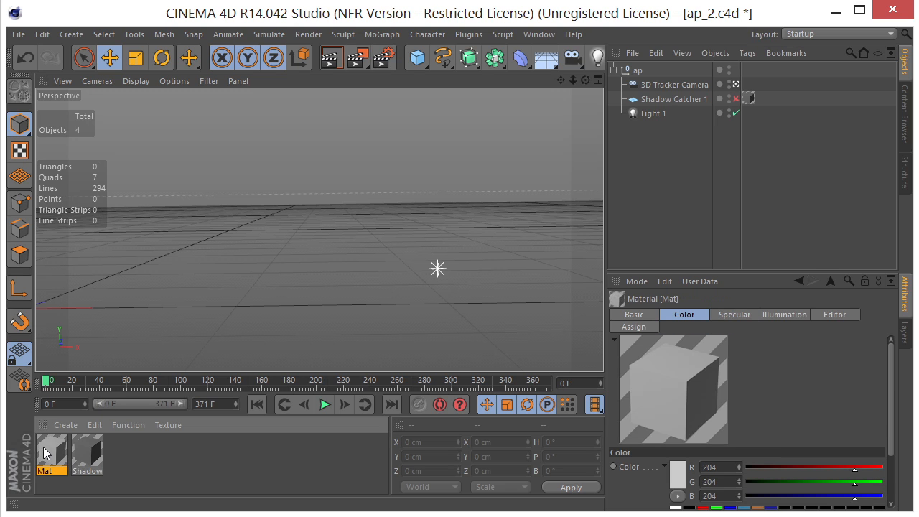
double_click(43, 446)
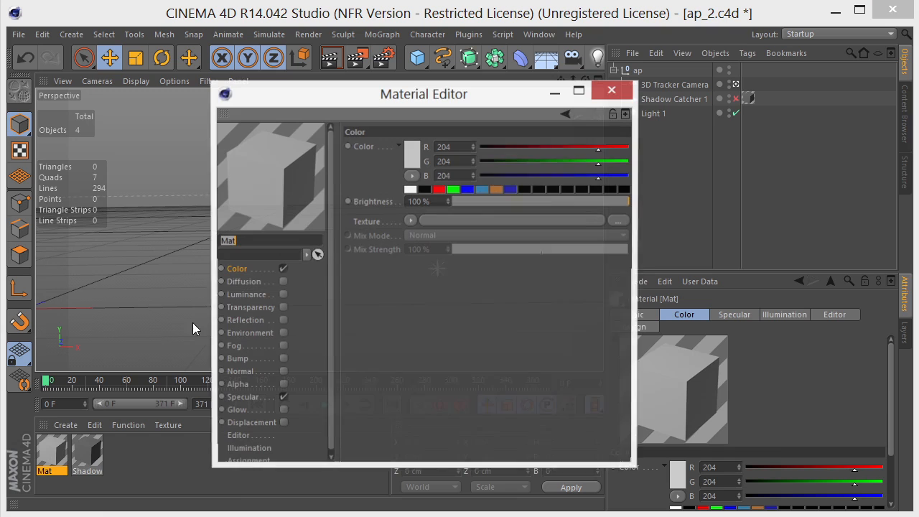
left_click(281, 398)
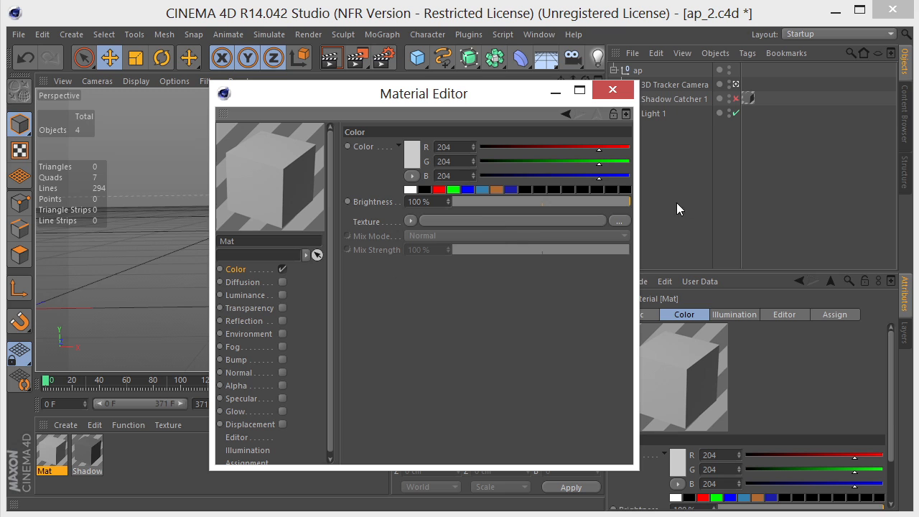
left_click(619, 221)
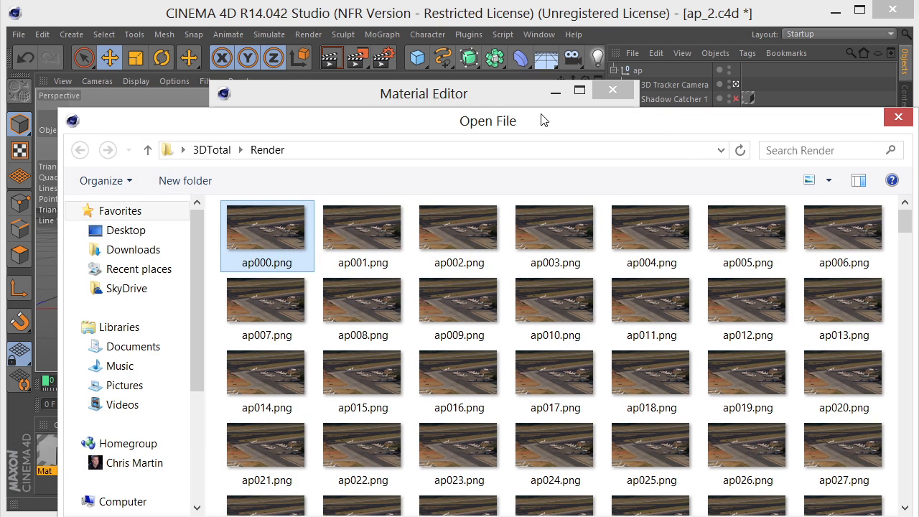
left_click_drag(542, 124, 513, 23)
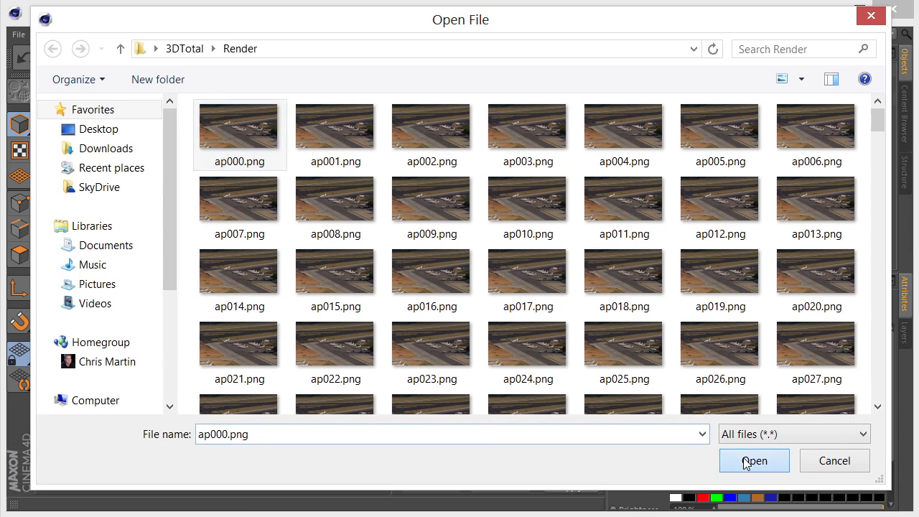
left_click(741, 459)
left_click(586, 406)
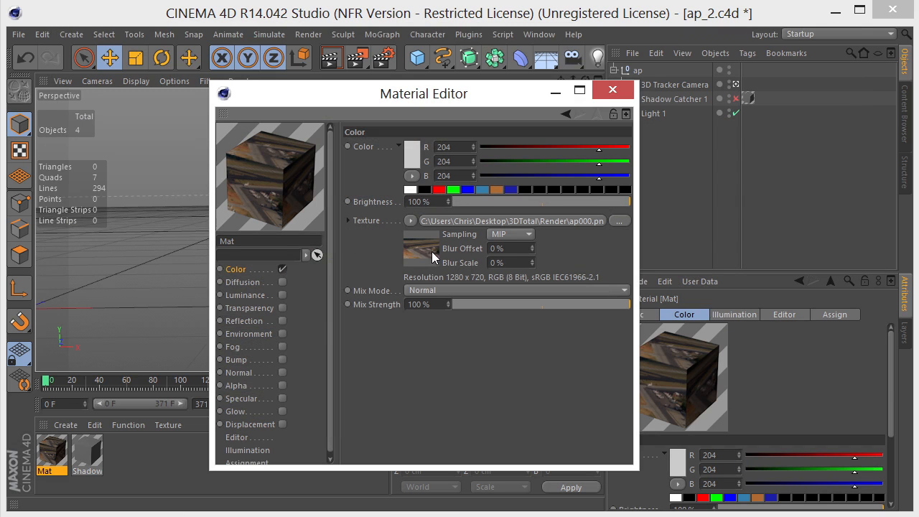
Calculate the animation frame range of the new material's ap000.png texture and close the material editor.
left_click(426, 250)
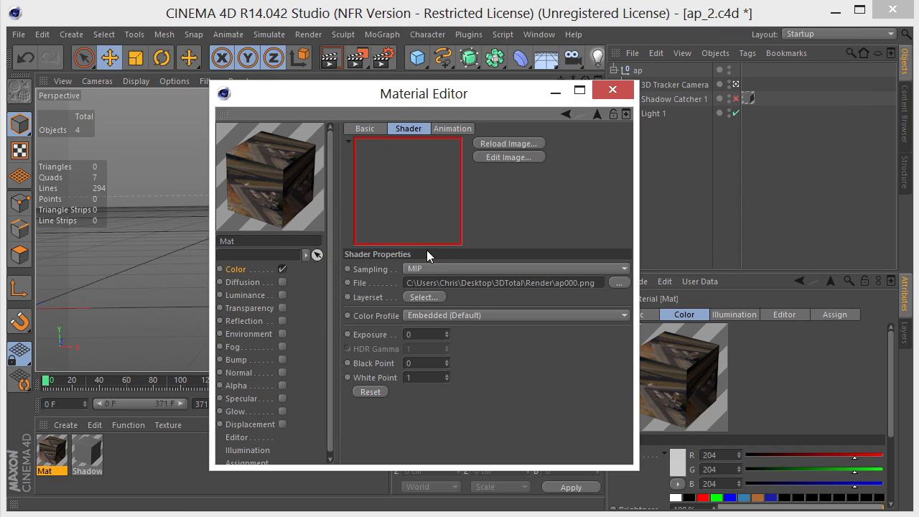
left_click(451, 129)
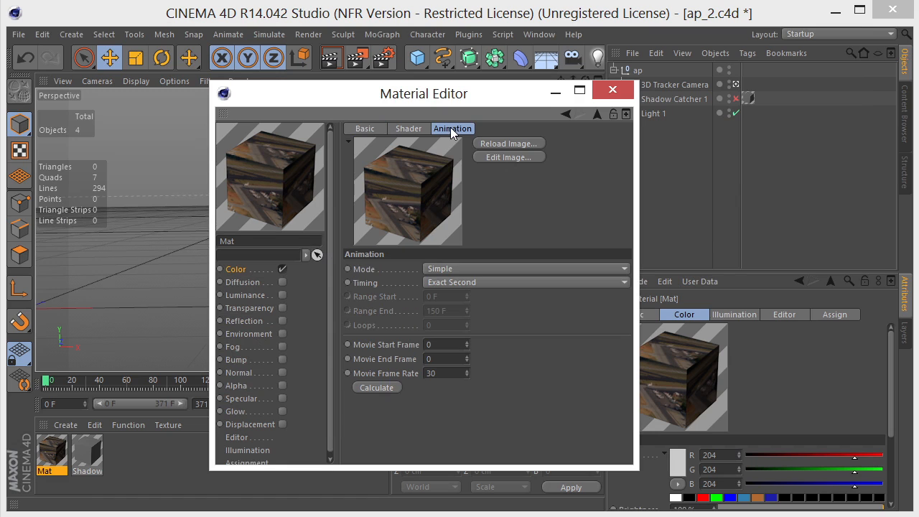
left_click(379, 388)
left_click(617, 90)
Add a Background object and apply the Mat footage material to it.
left_click(548, 62)
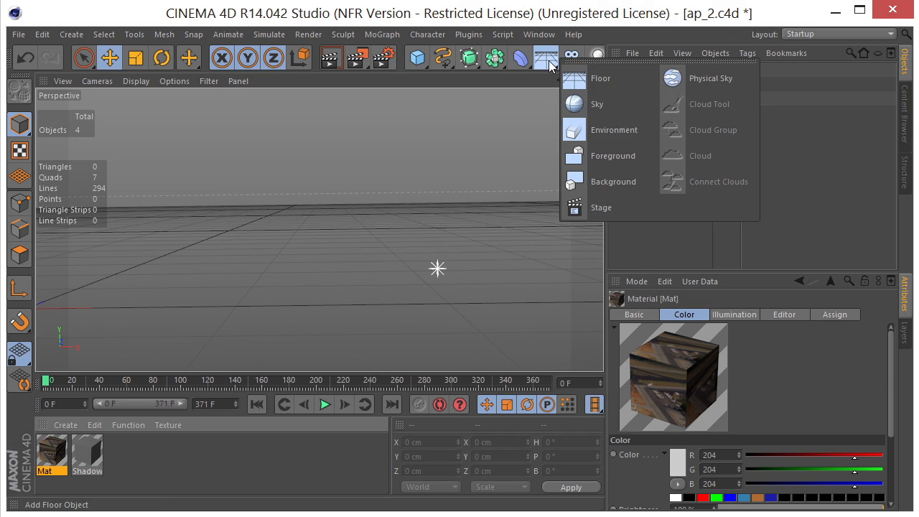
left_click(611, 182)
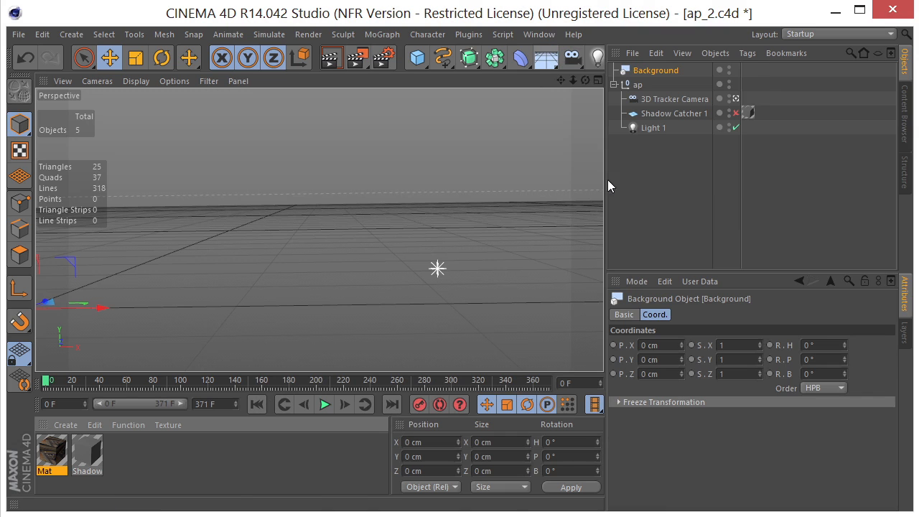
left_click_drag(538, 140, 651, 71)
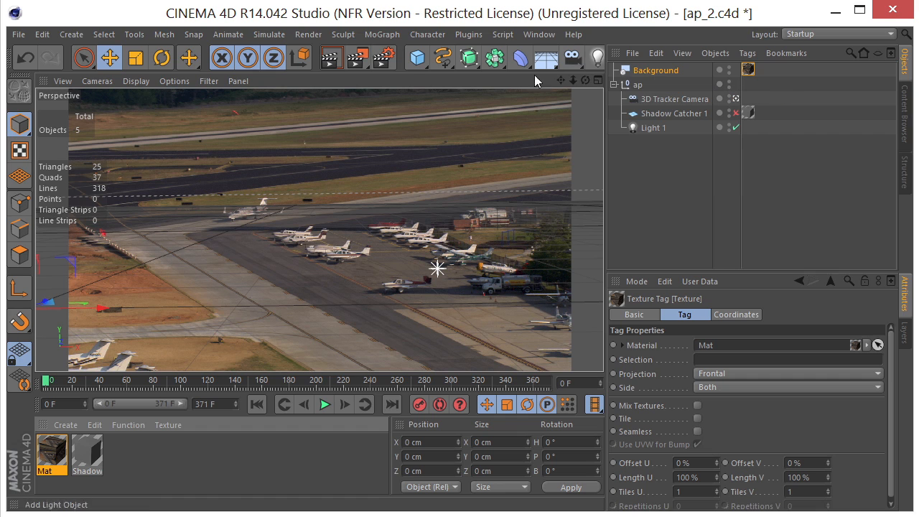
Add a test cube, scrub the timeline to check it against the tracked footage, and delete the cube.
left_click(418, 58)
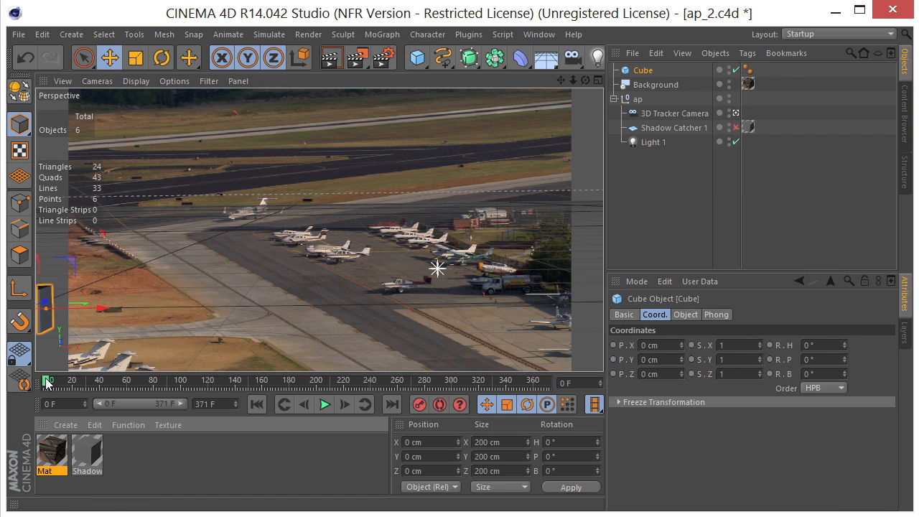
left_click_drag(62, 382, 40, 438)
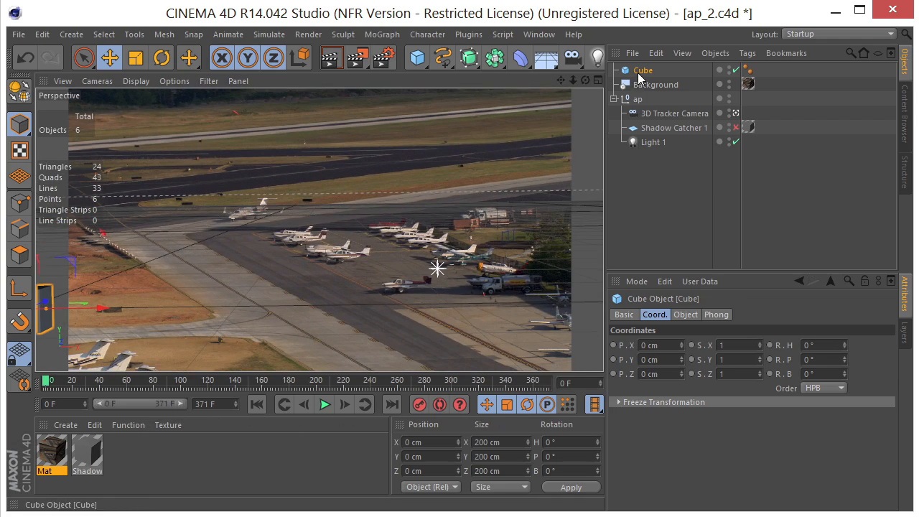
key("Delete")
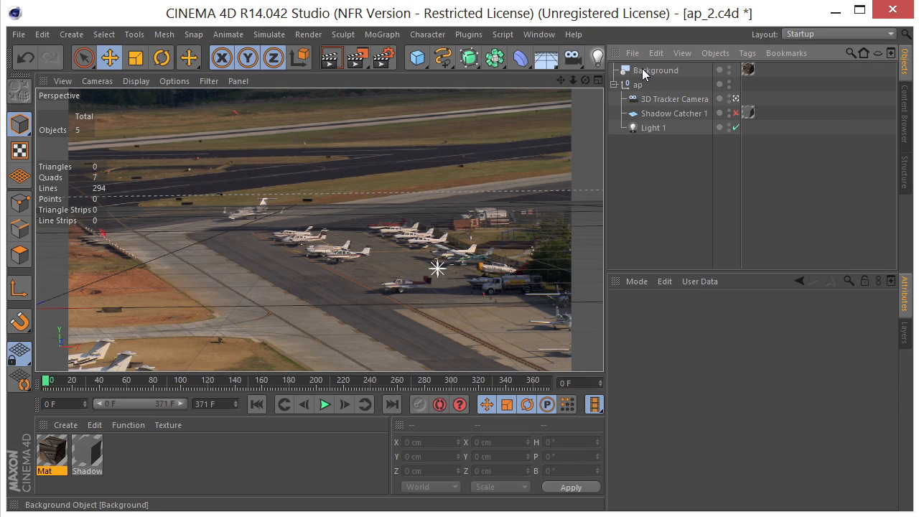
Open 2 logos.c4d from the 3DTotal Logo folder and copy its logos group.
left_click(22, 35)
left_click(36, 63)
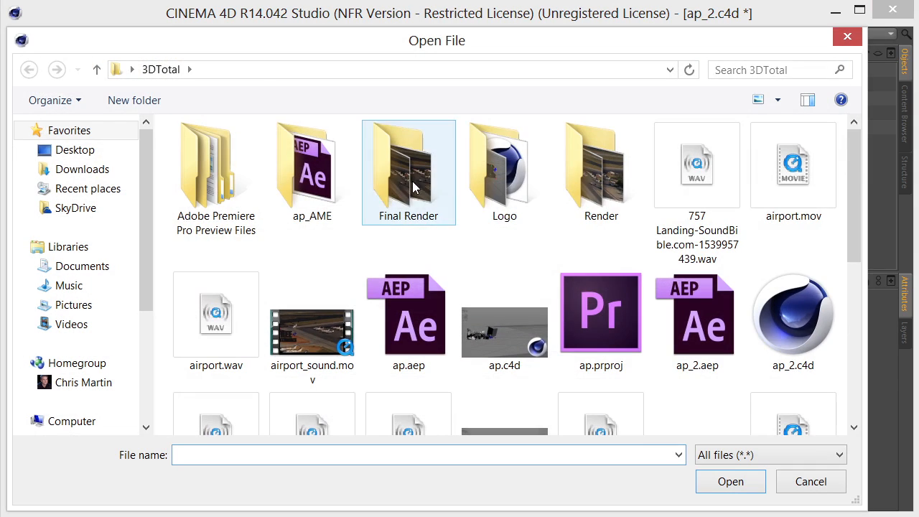
double_click(506, 170)
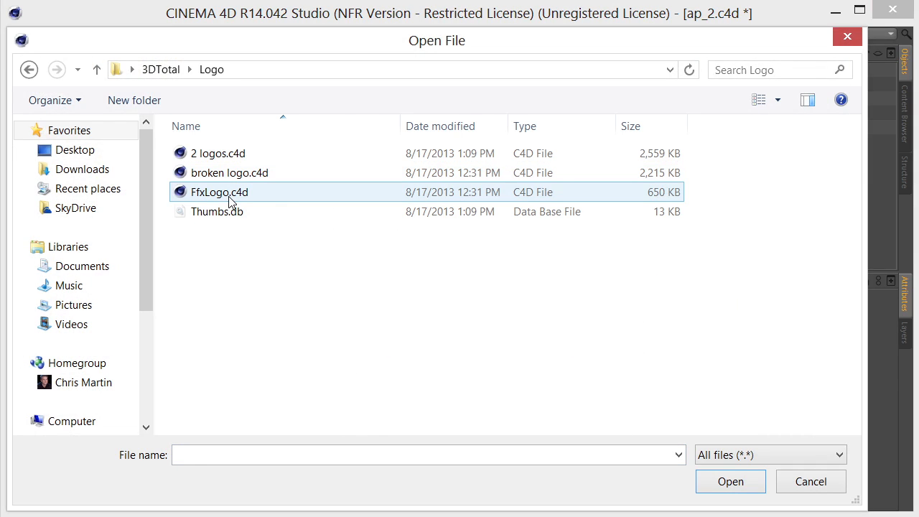
left_click(236, 156)
left_click(731, 482)
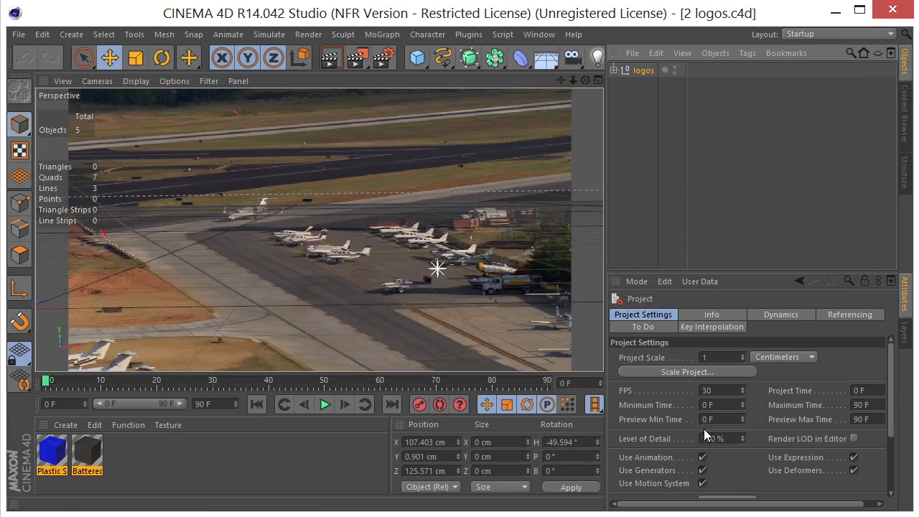
left_click(655, 53)
left_click(676, 124)
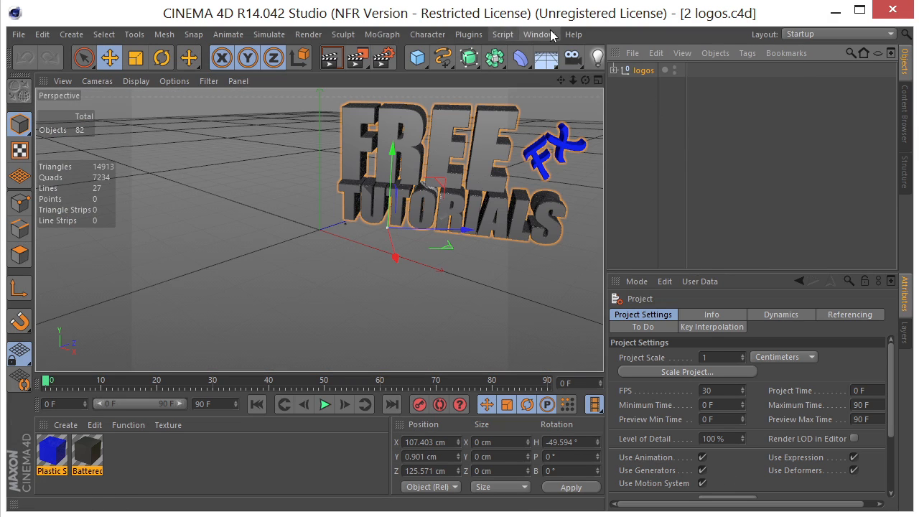
Return to the ap_2.c4d project and paste the copied logos group into it.
left_click(539, 35)
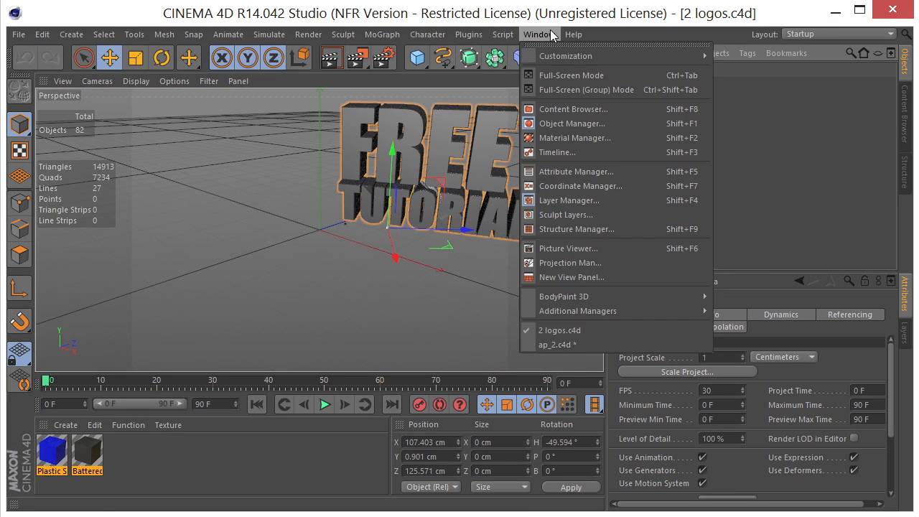
left_click(588, 345)
left_click(656, 53)
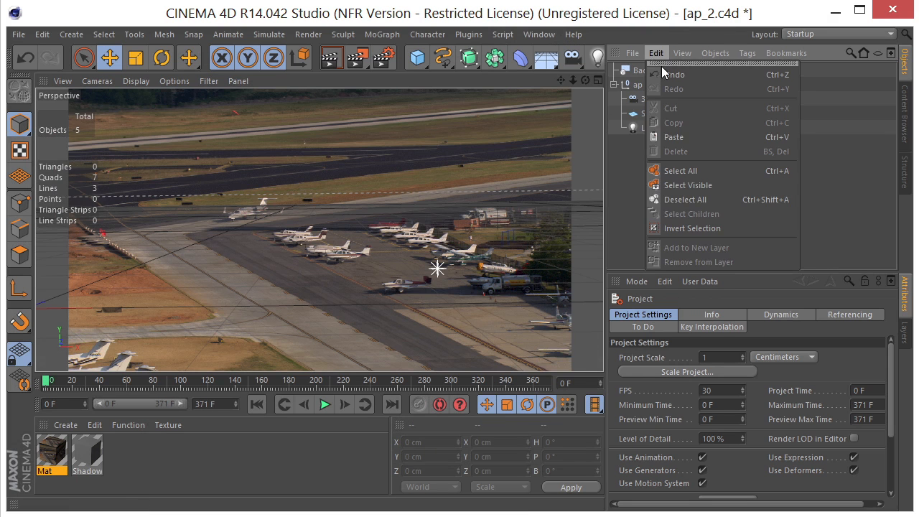
left_click(678, 133)
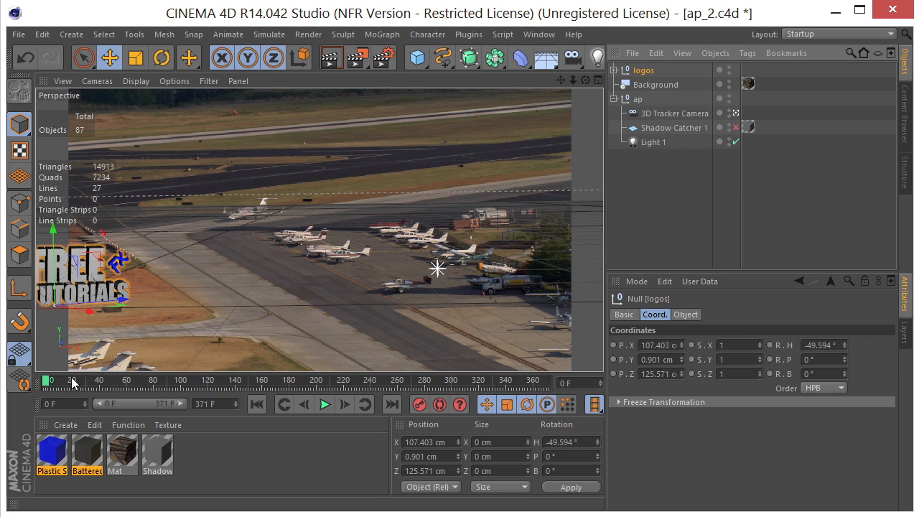
Move the logos group along the ground to about X 440 cm, Z -312 cm, and check its tracking up to frame 106.
left_click_drag(55, 384, 39, 410)
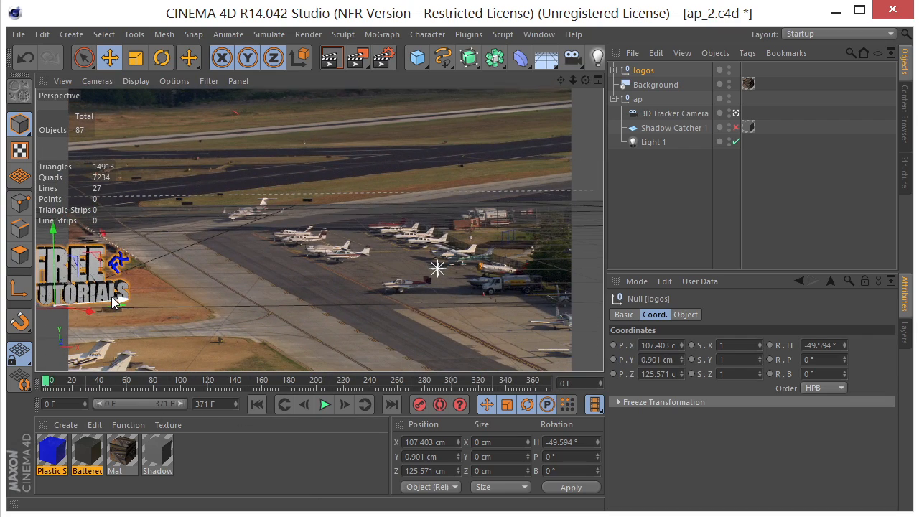
left_click_drag(111, 297, 139, 349)
left_click_drag(175, 308, 142, 335)
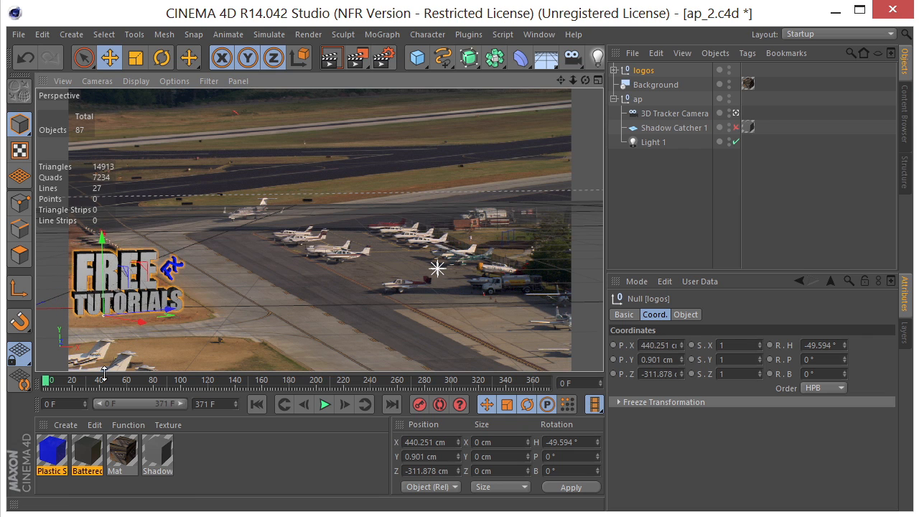
left_click_drag(54, 384, 188, 415)
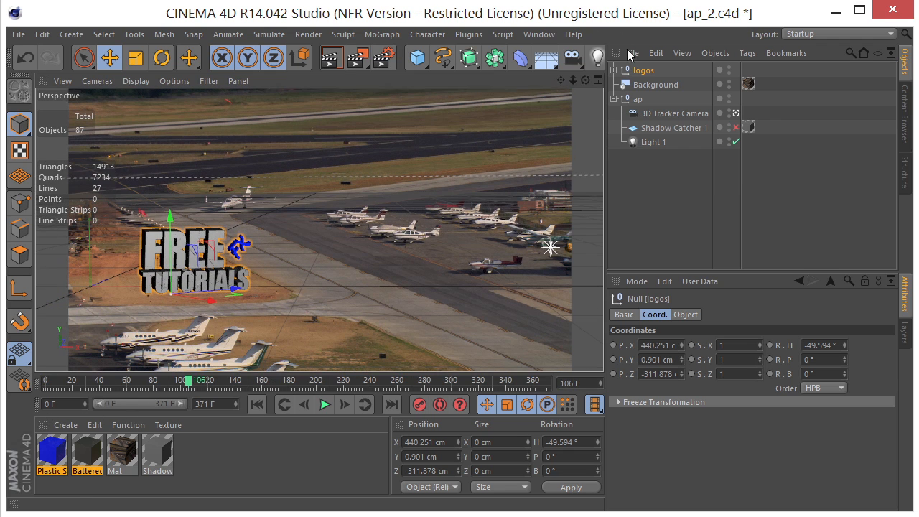
Expand the logos group and examine its Broken Logo and IOGO child nulls.
left_click(614, 70)
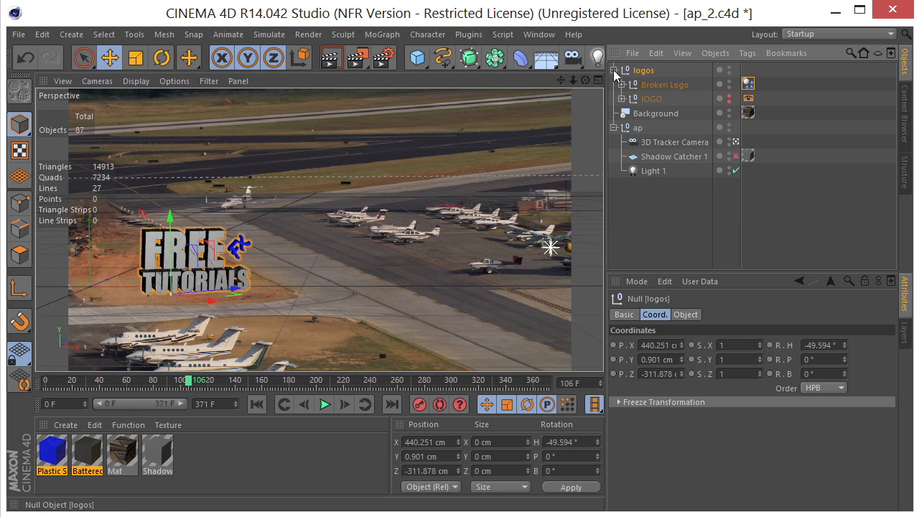
left_click(650, 98)
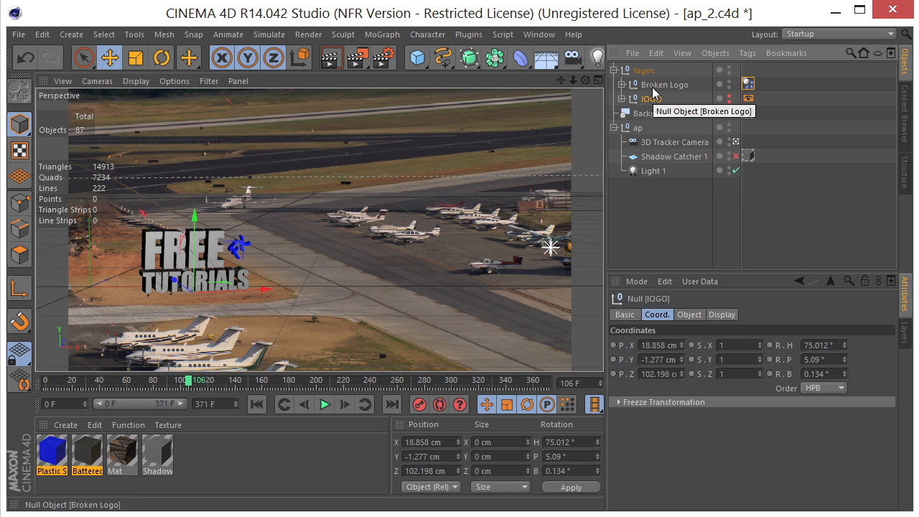
left_click(654, 85)
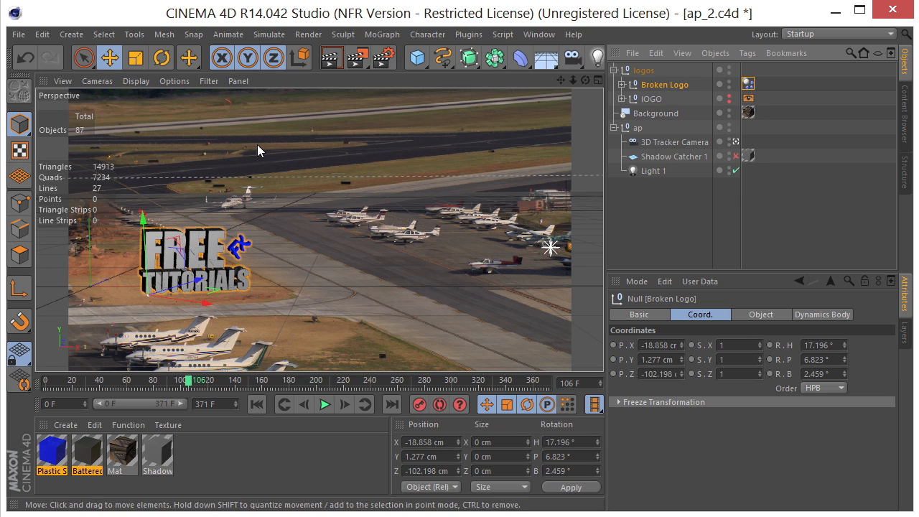
left_click(651, 100)
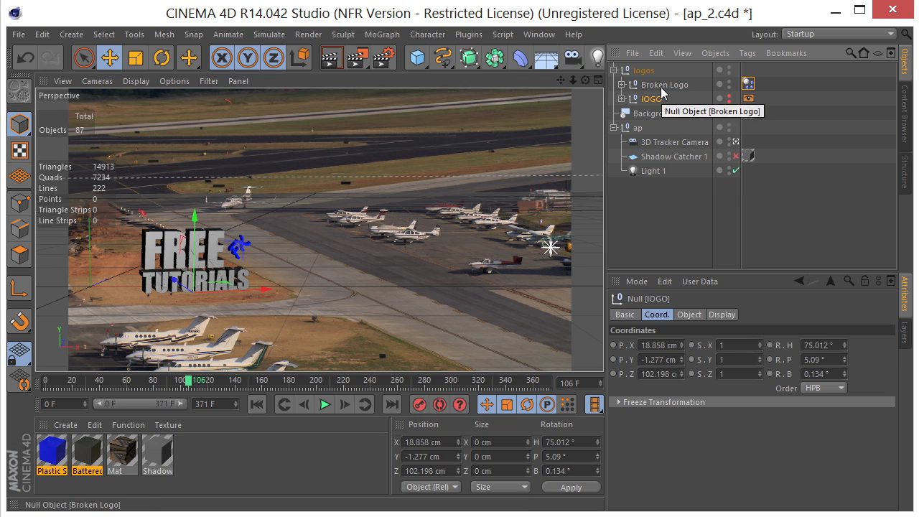
left_click(662, 89)
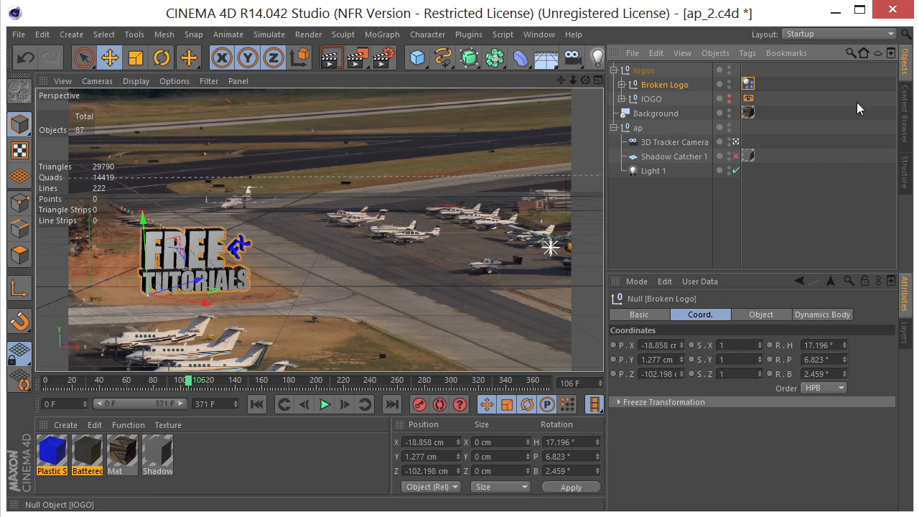
Insert the Bank-Safe preset model from the Content Browser into the scene.
left_click(904, 104)
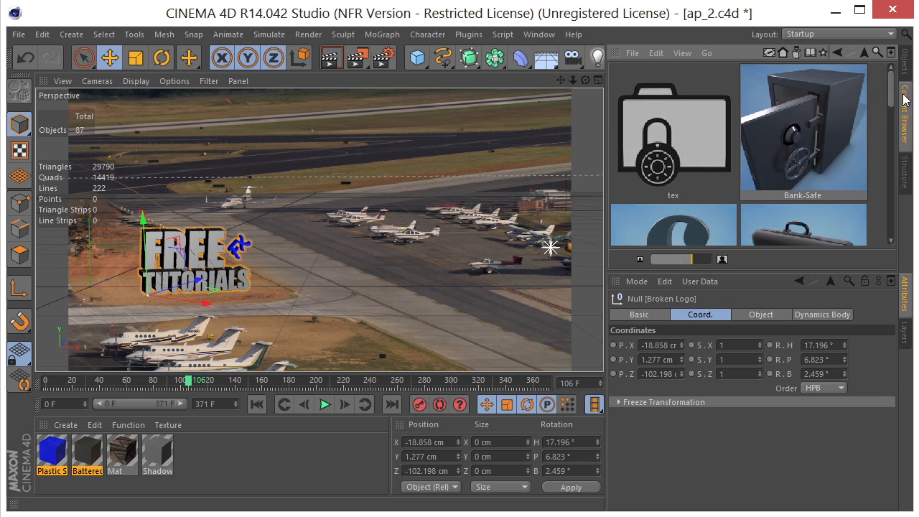
double_click(811, 108)
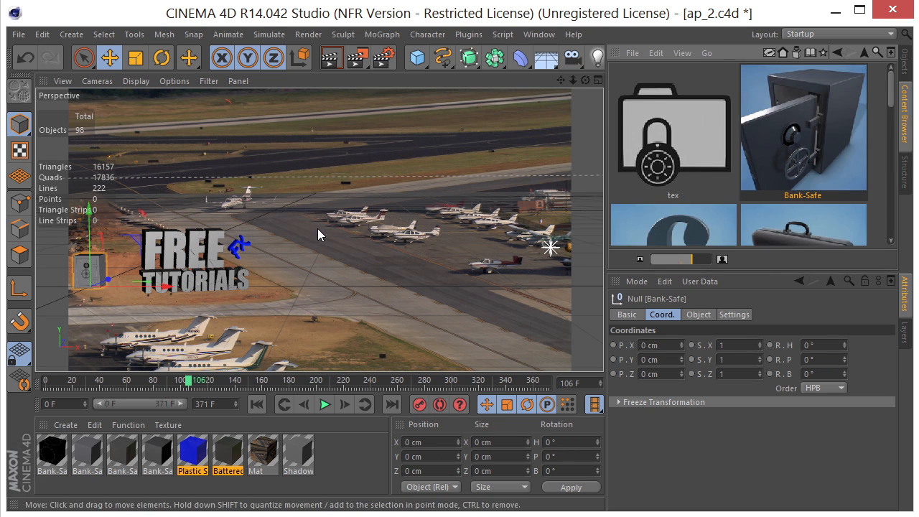
Scale up the bank safe to about 194 × 242 × 215 cm and merge all its child parts into one polygon object.
left_click(135, 58)
left_click_drag(176, 199, 281, 199)
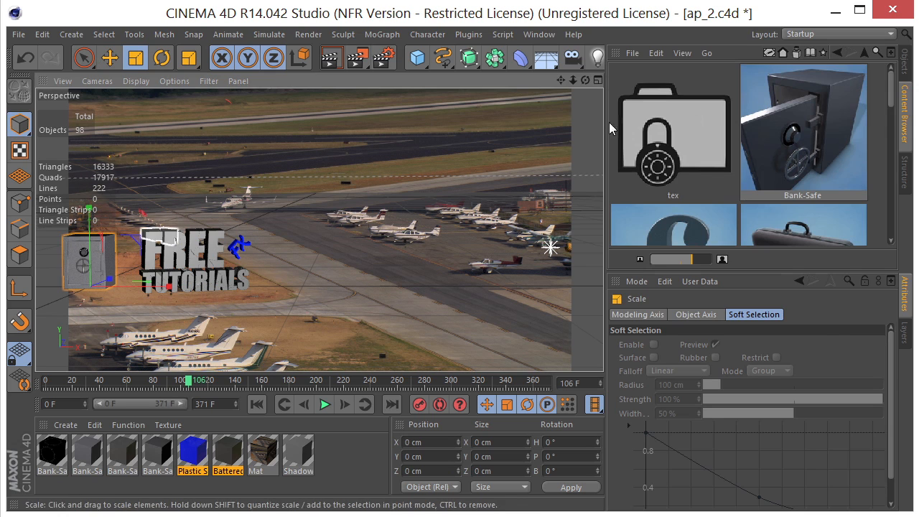
left_click(907, 60)
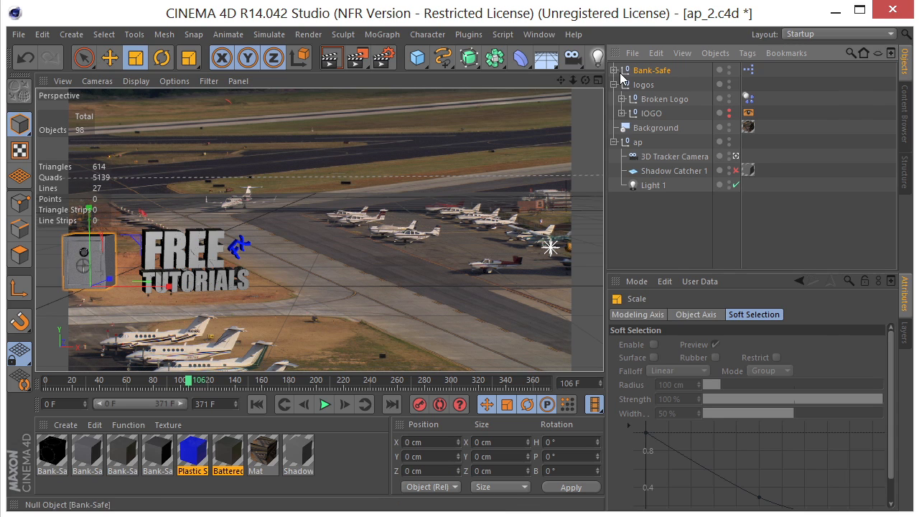
left_click(615, 70)
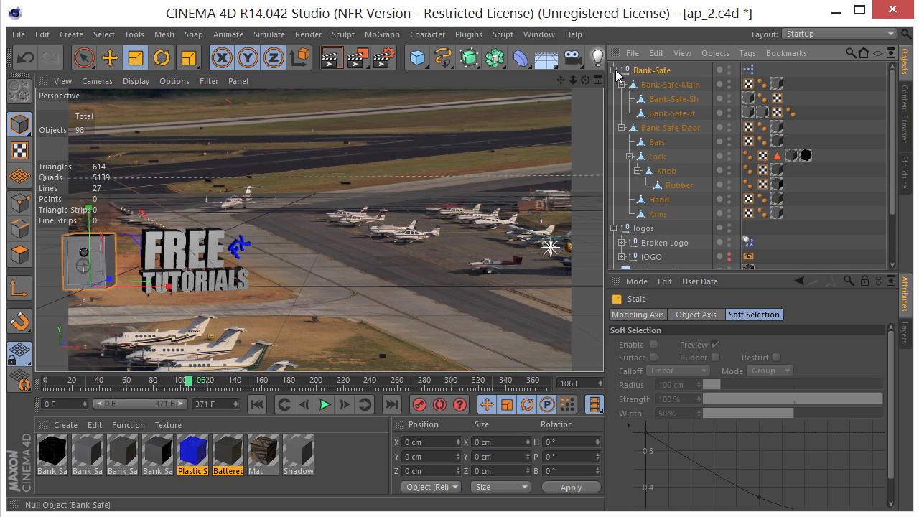
left_click(660, 85)
left_click(657, 215, "shift")
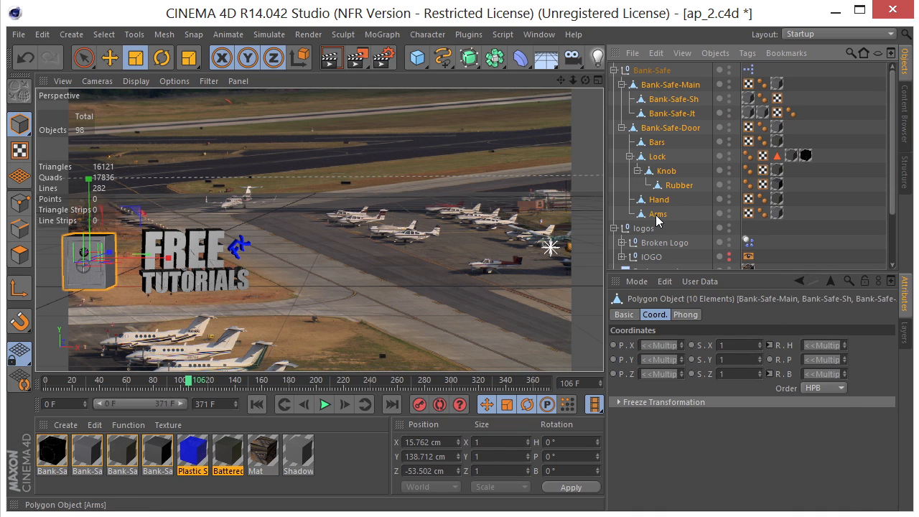
right_click(656, 216)
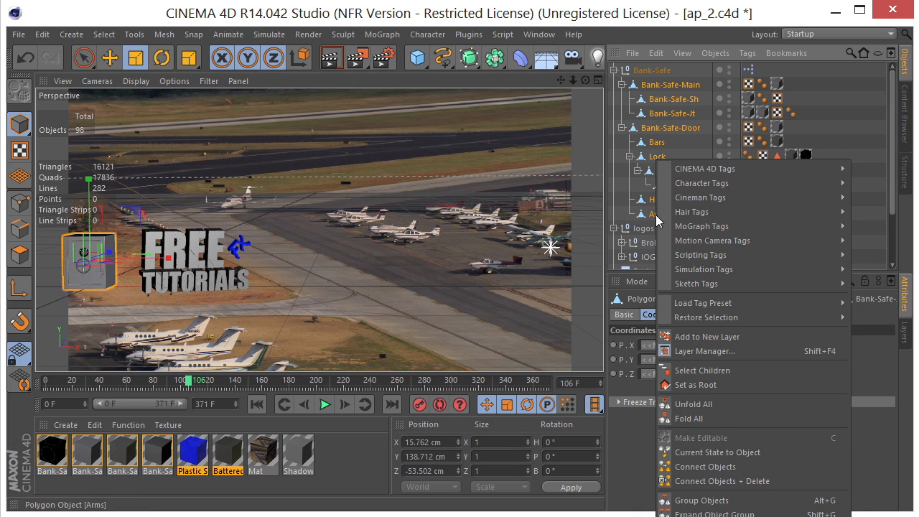
left_click(682, 480)
Delete the surplus texture and polygon selection tags from the merged safe object, keeping its first two texture tags.
left_click_drag(752, 90, 888, 87)
left_click(883, 87)
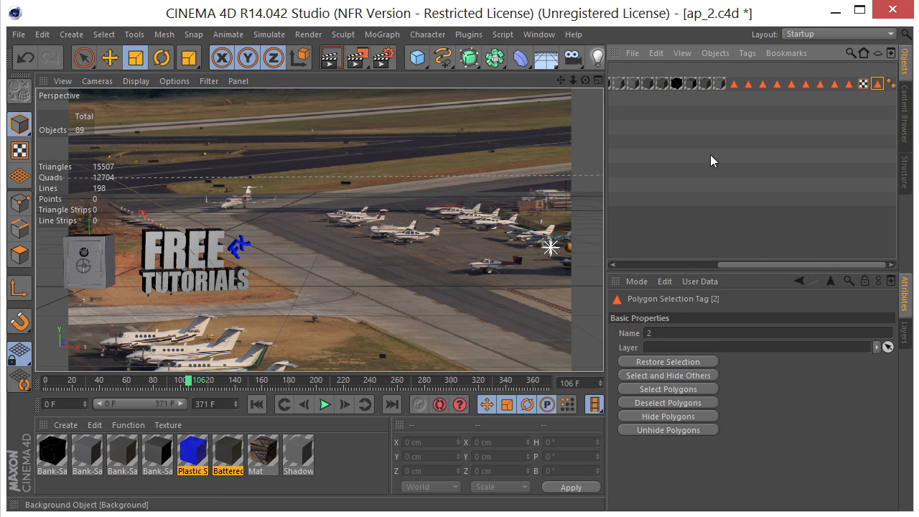
left_click_drag(739, 264, 724, 265)
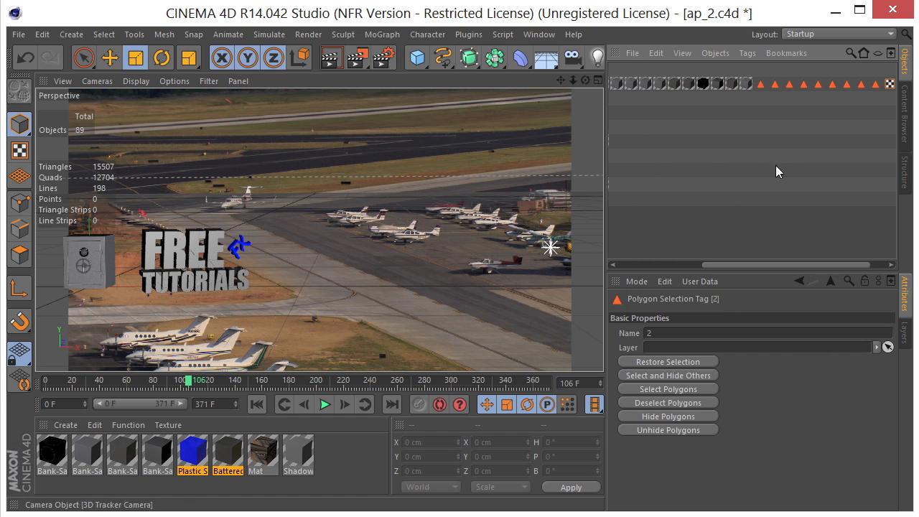
left_click_drag(874, 93, 627, 90)
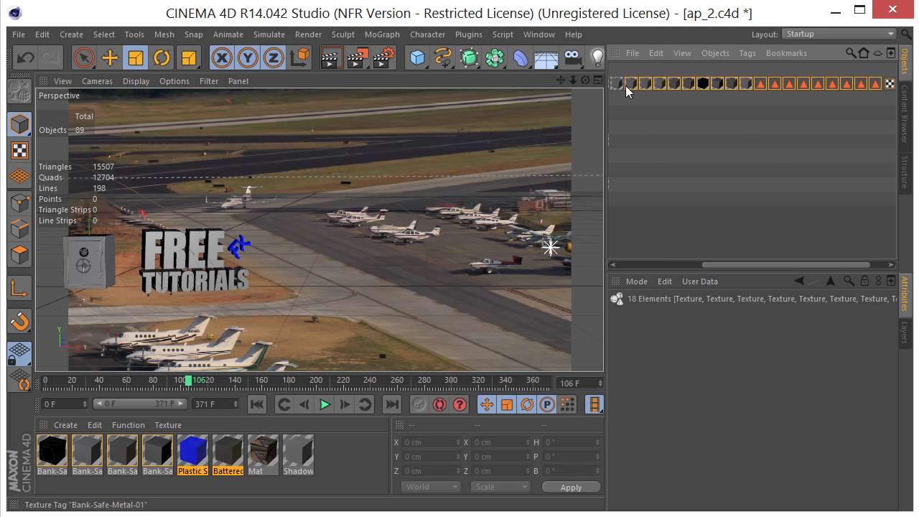
key("Delete")
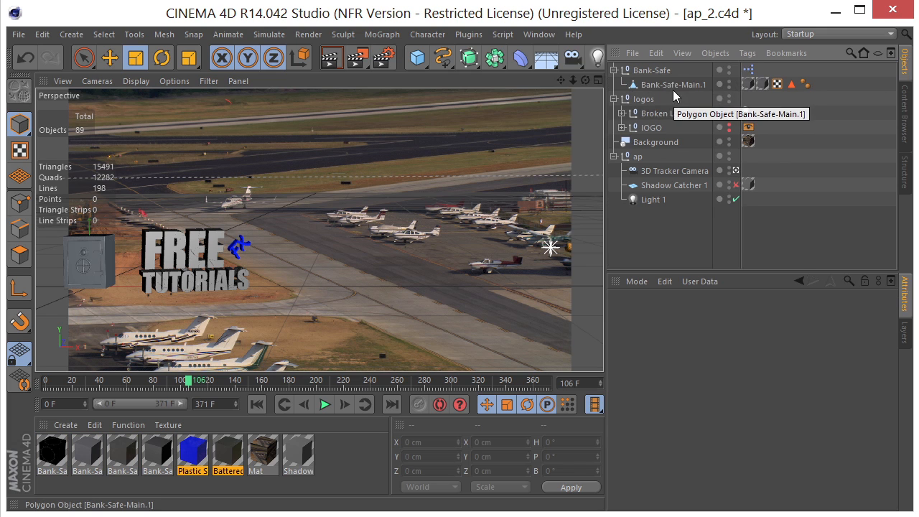
Take the merged Bank-Safe-Main.1 object out of the Bank-Safe null and delete the empty null.
mouse_move(660, 86)
left_mouse_down()
mouse_move(649, 98)
mouse_move(643, 85)
left_mouse_up()
left_click(650, 70)
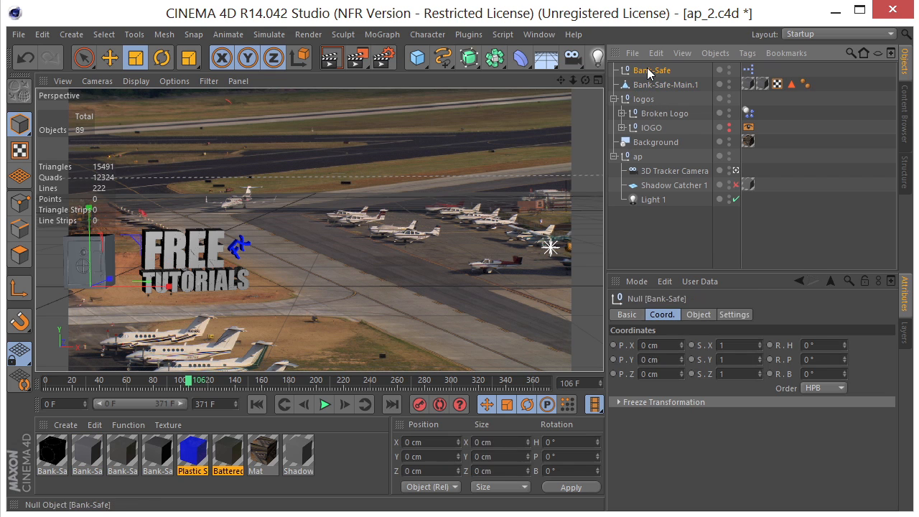
key("Delete")
Lift the safe to about Y 658 cm and position it over the logo at about X 725 cm, Z -122 cm.
left_click(650, 70)
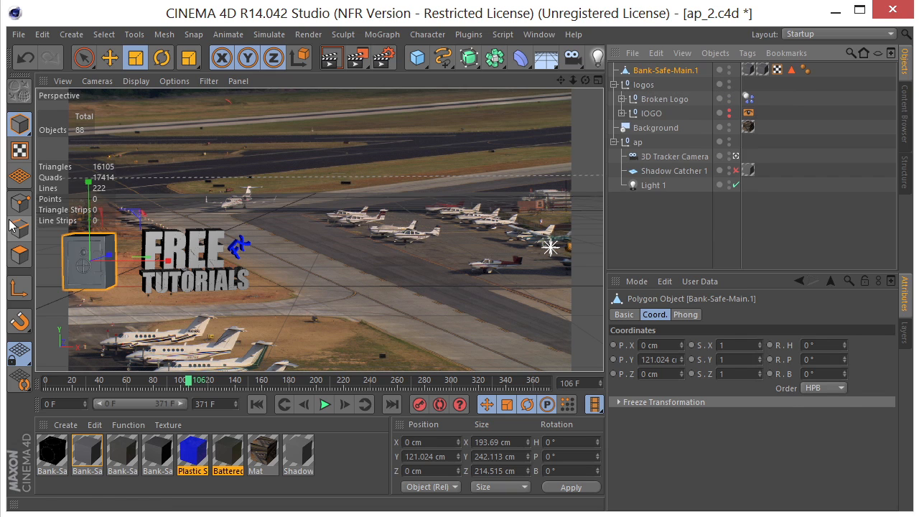
key("e")
left_click_drag(91, 237, 101, 108)
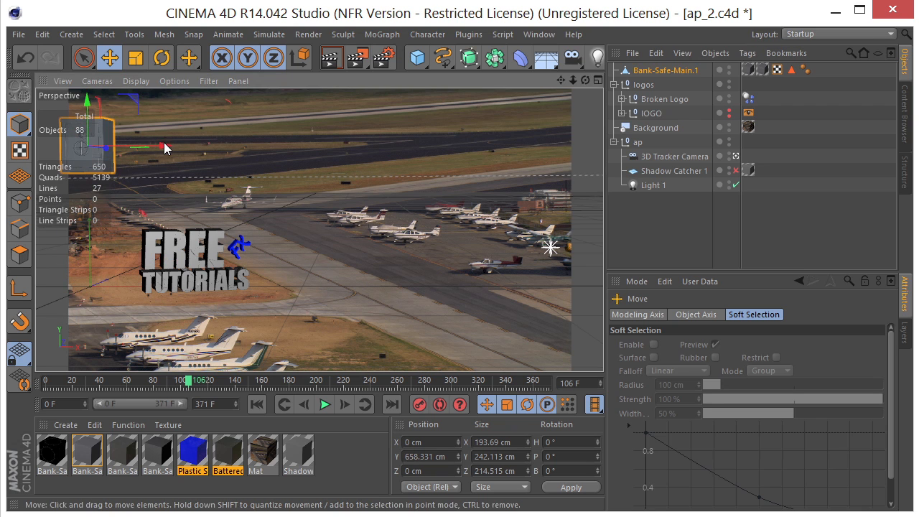
left_click_drag(176, 148, 216, 149)
middle_click(274, 192)
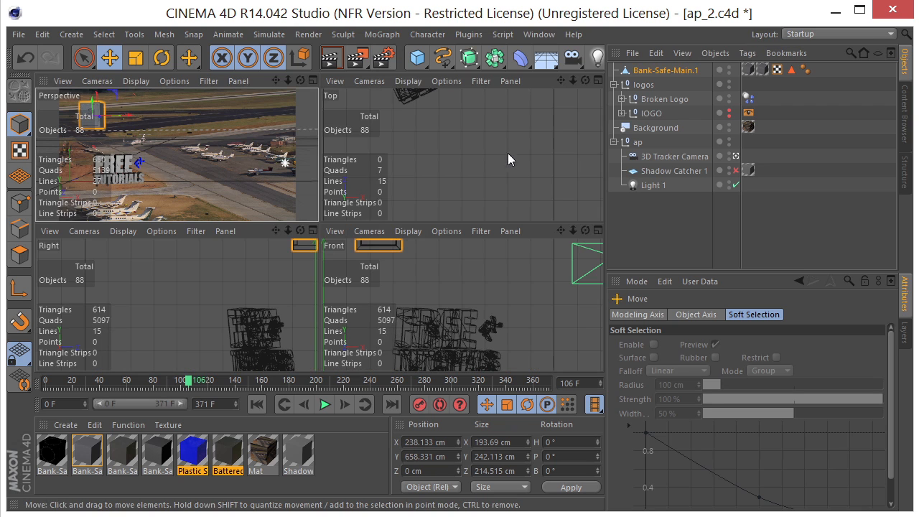
scroll(512, 139, "down", 5)
key("s")
scroll(510, 136, "down", 2)
scroll(512, 139, "down", 5)
left_click_drag(502, 154, 577, 175)
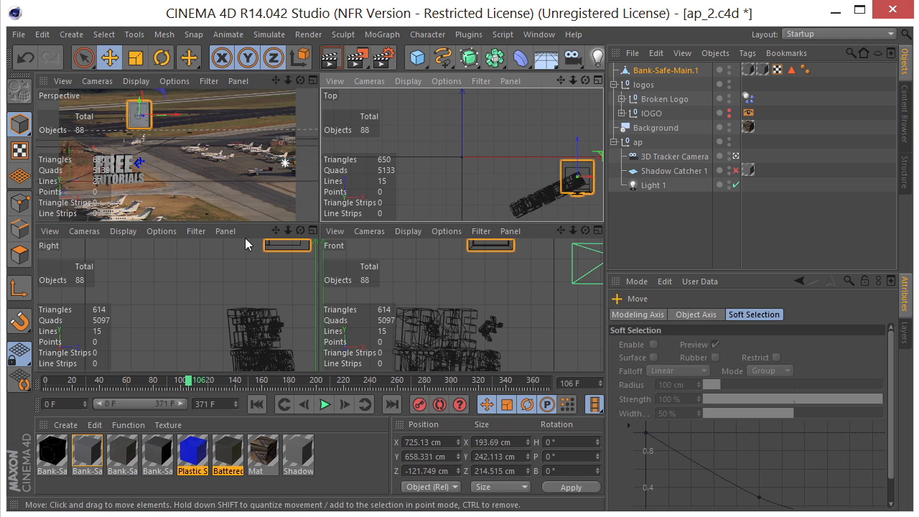
Raise the safe to about Y 1168 cm, above the camera's view.
key("o")
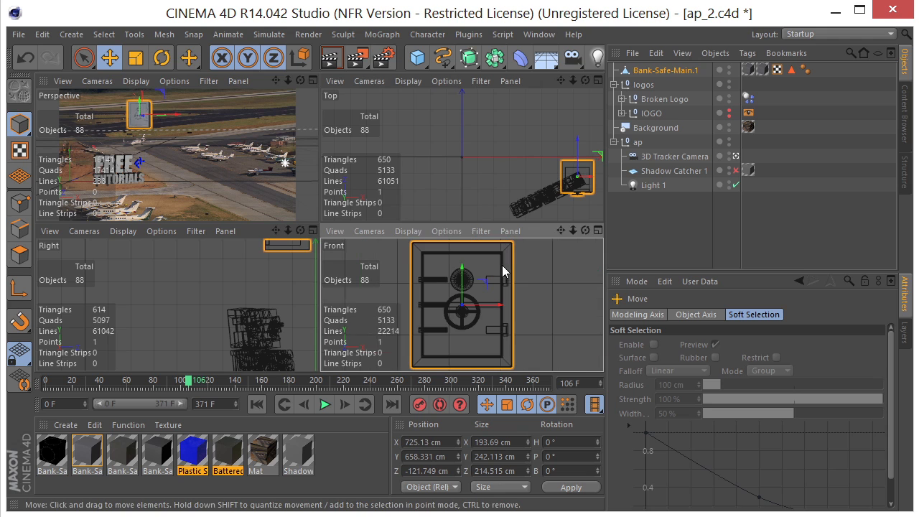
left_click_drag(464, 267, 464, 17)
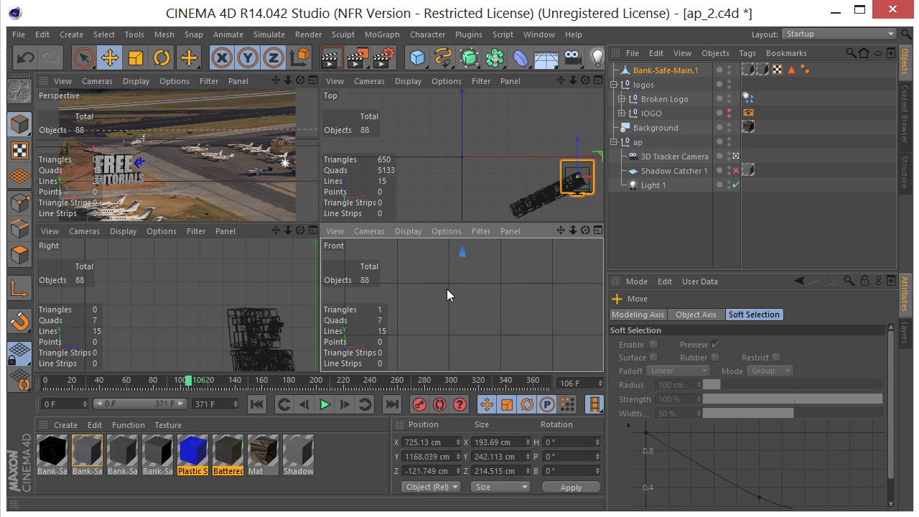
middle_click(234, 137)
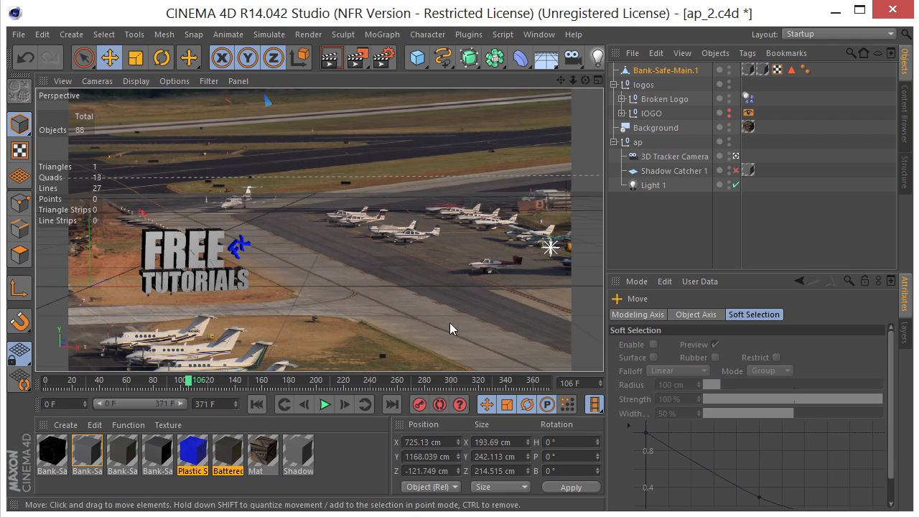
Add a Rigid Body simulation tag to the Bank-Safe-Main.1 object.
right_click(653, 76)
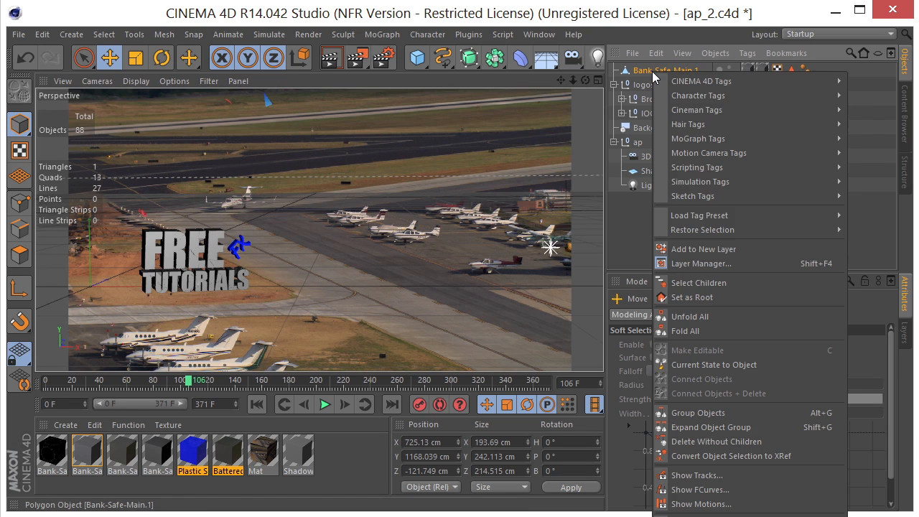
mouse_move(702, 185)
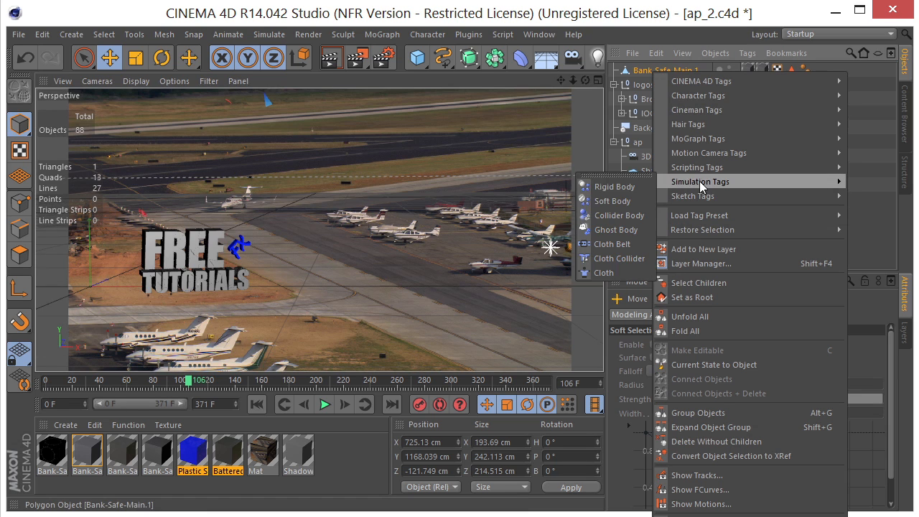
left_click(616, 186)
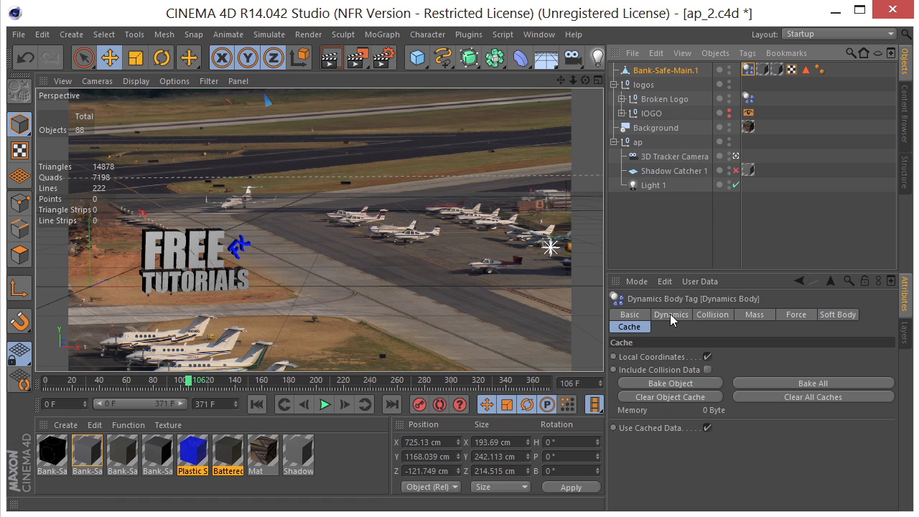
Keyframe the safe's dynamics Enabled setting off at frame 59 and on at frame 60.
left_click(127, 388)
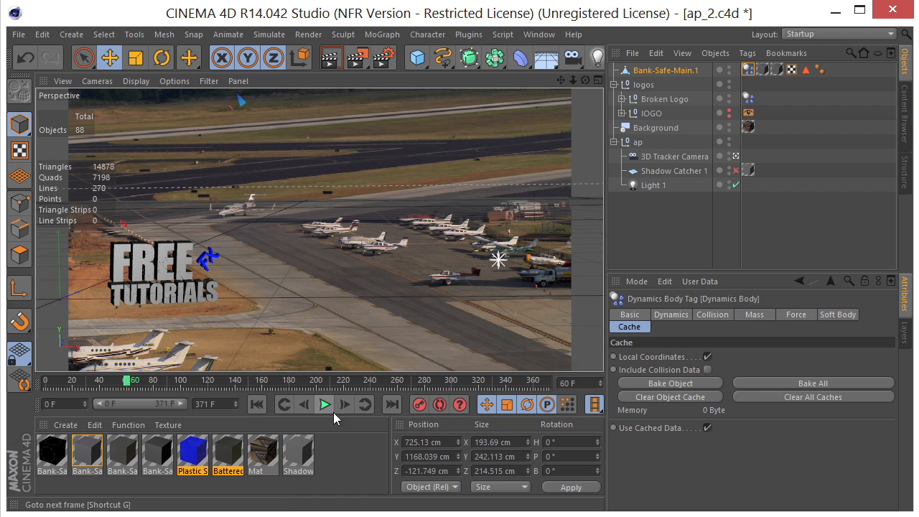
left_click(305, 405)
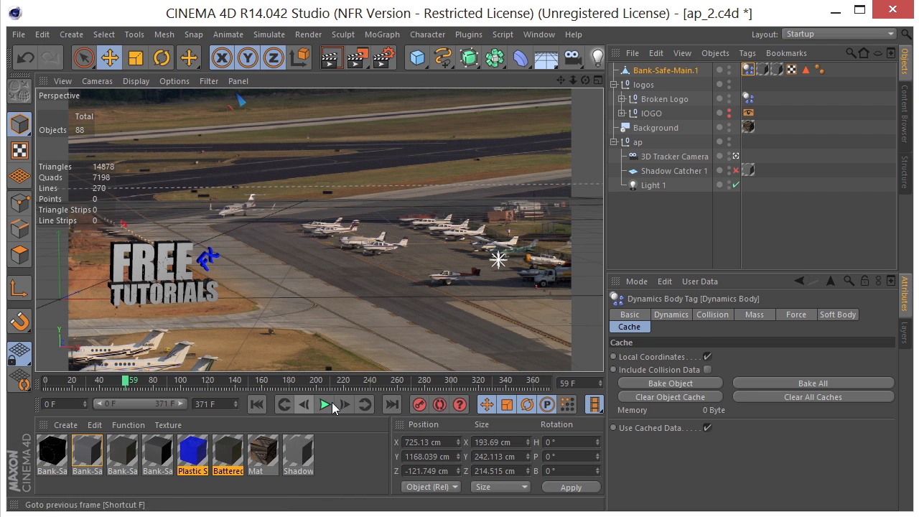
left_click(671, 315)
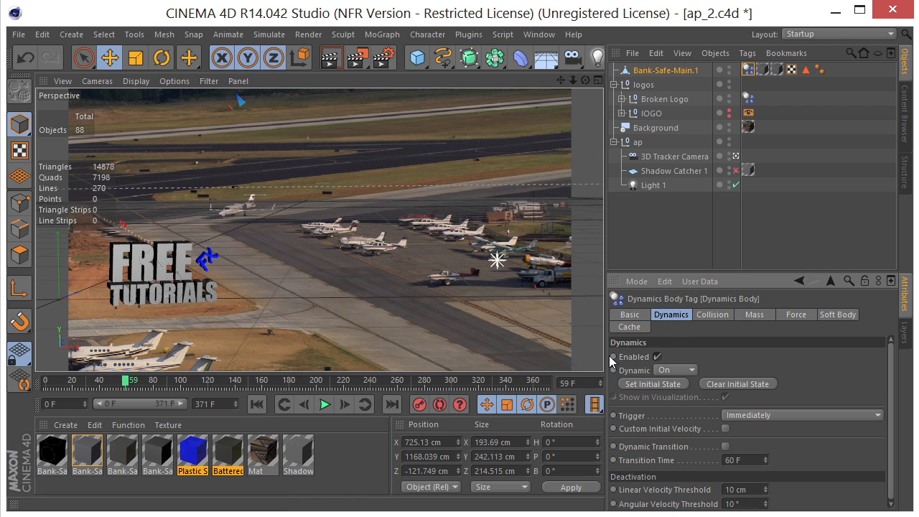
left_click(657, 357)
left_click(613, 357, "ctrl")
left_click(345, 405)
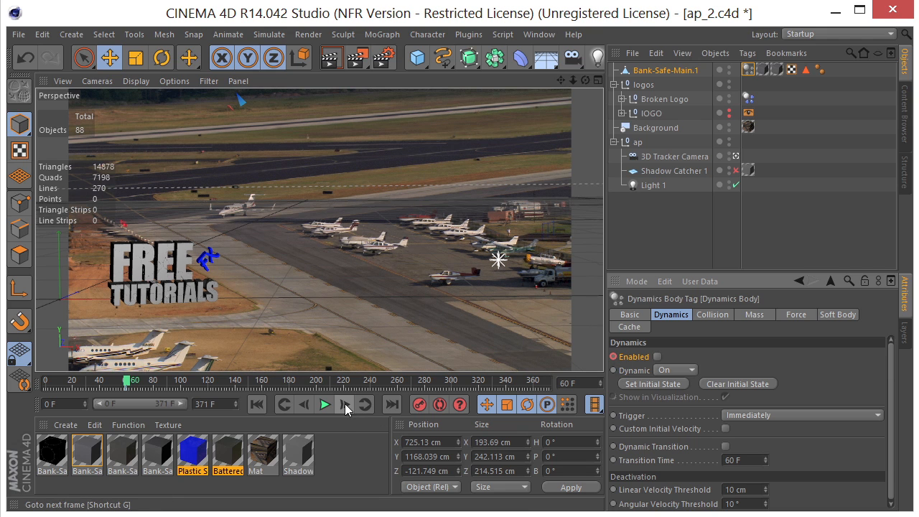
left_click(657, 357)
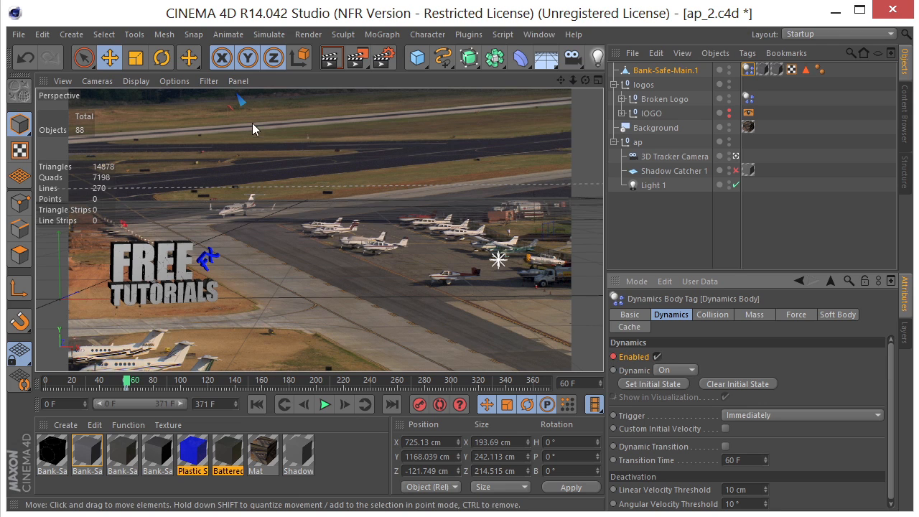
Set the safe's collision bounce to 2% and its friction to 300%.
left_click(710, 316)
double_click(733, 462)
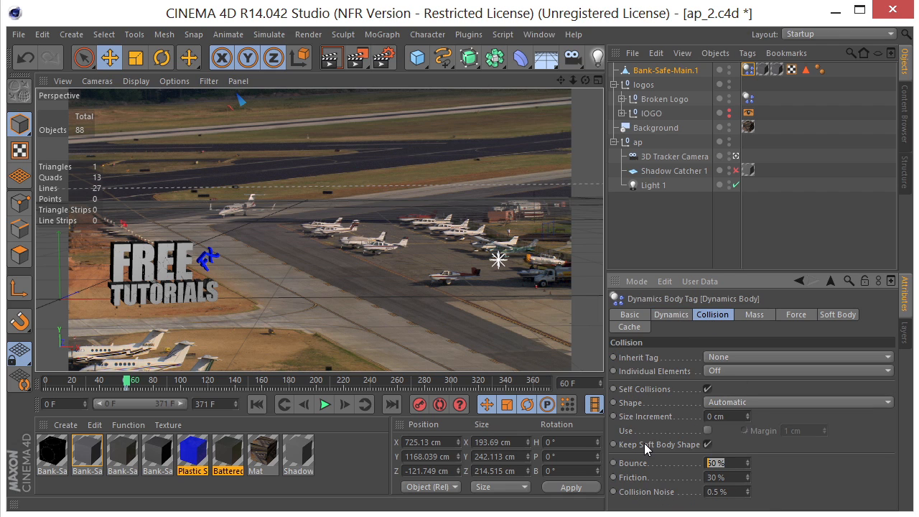
type("2")
key("Tab")
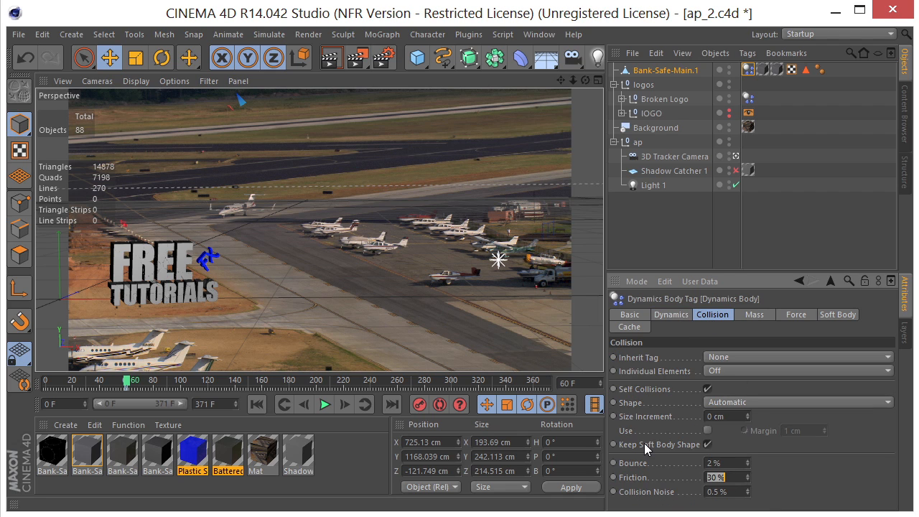
type("30")
key("Tab")
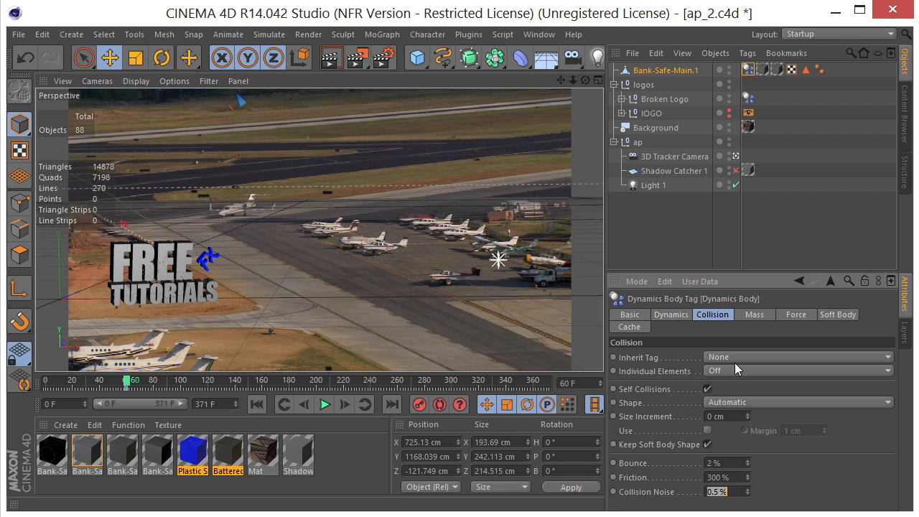
Try a Custom Density of 50 for the safe's rigid body mass.
left_click(753, 315)
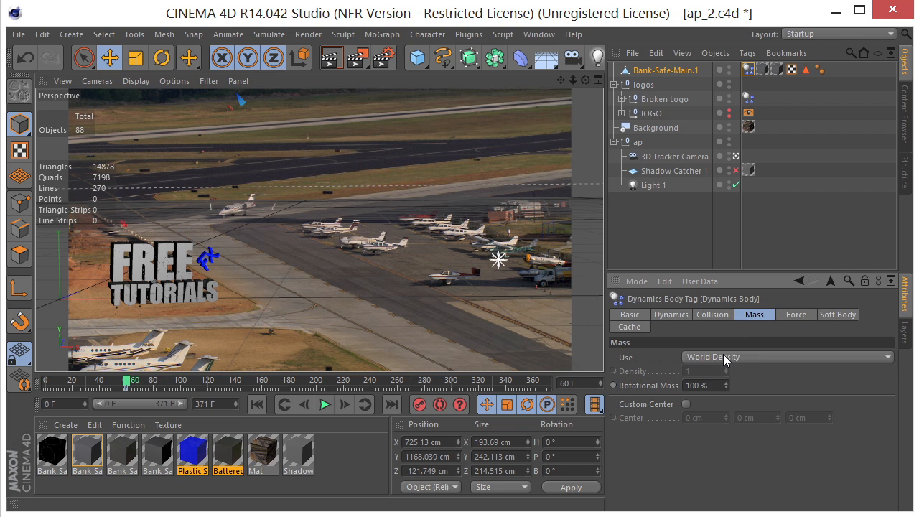
left_click(723, 357)
left_click(722, 386)
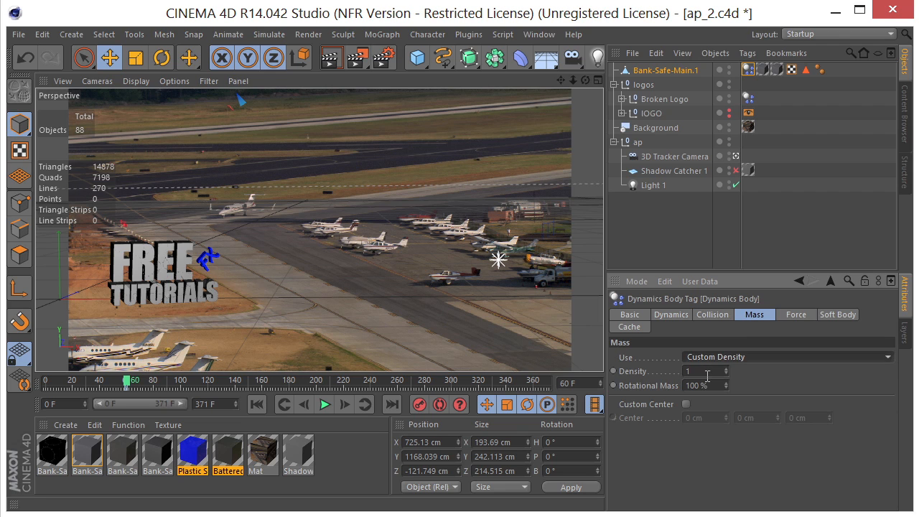
left_click(707, 371)
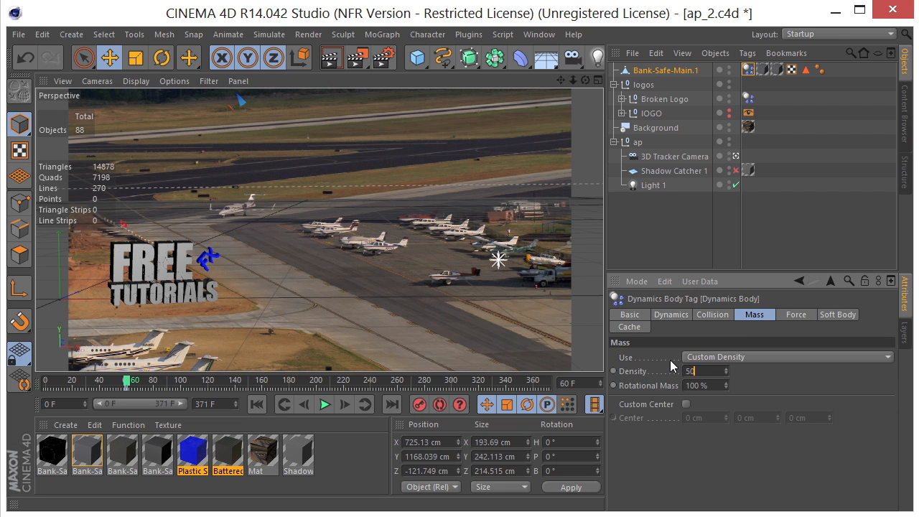
Switch the safe's mass setting to Custom Mass with a mass of 10.
left_click(736, 352)
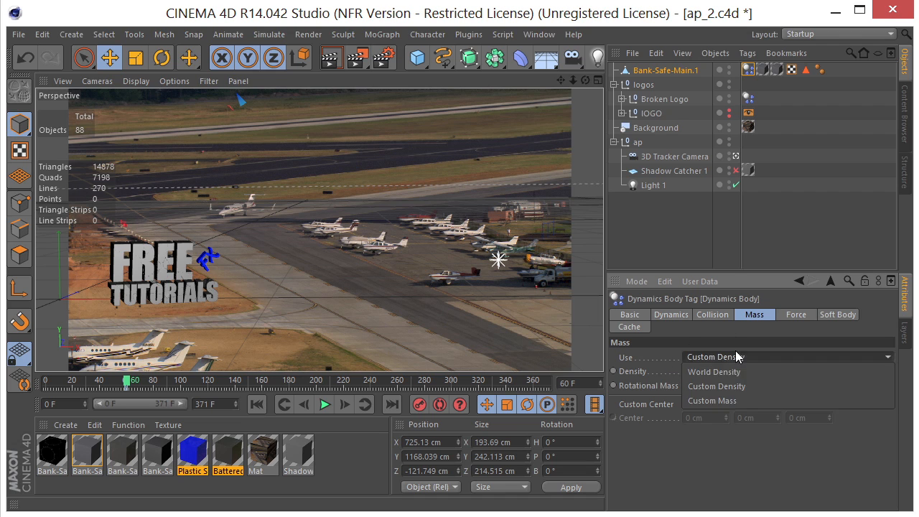
left_click(739, 406)
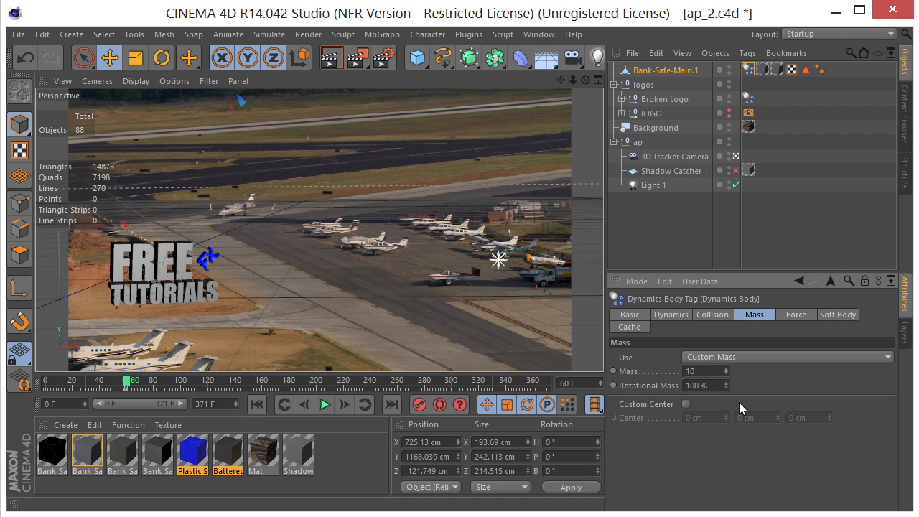
left_click(715, 372)
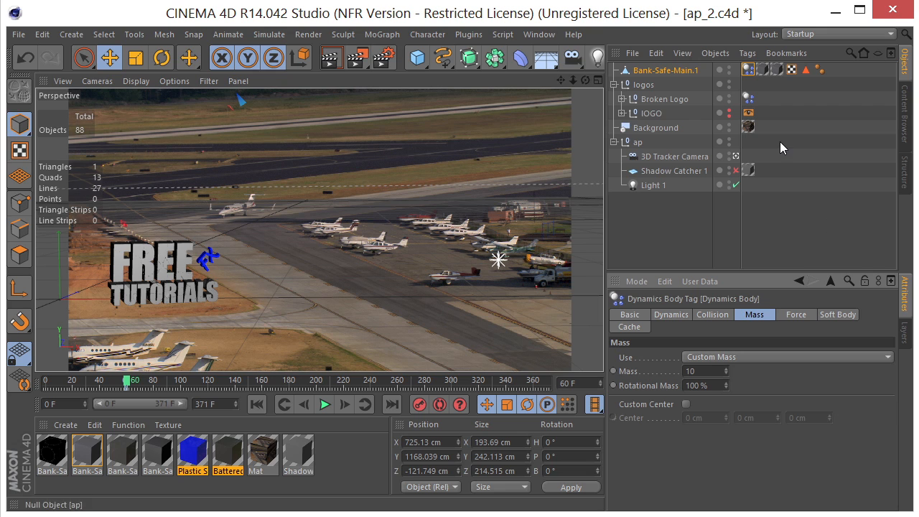
Switch the Broken Logo's dynamics mass setting to Custom Mass with a mass of 1200.
left_click(668, 98)
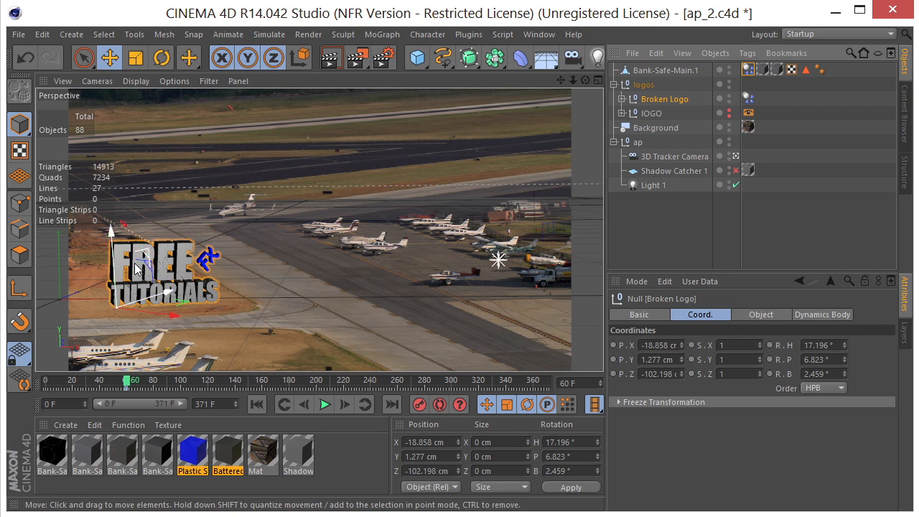
left_click(747, 99)
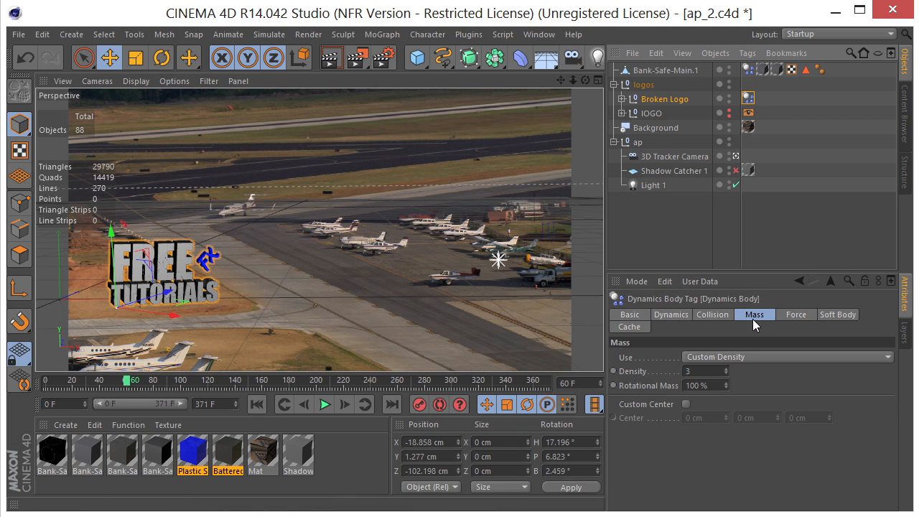
left_click(726, 355)
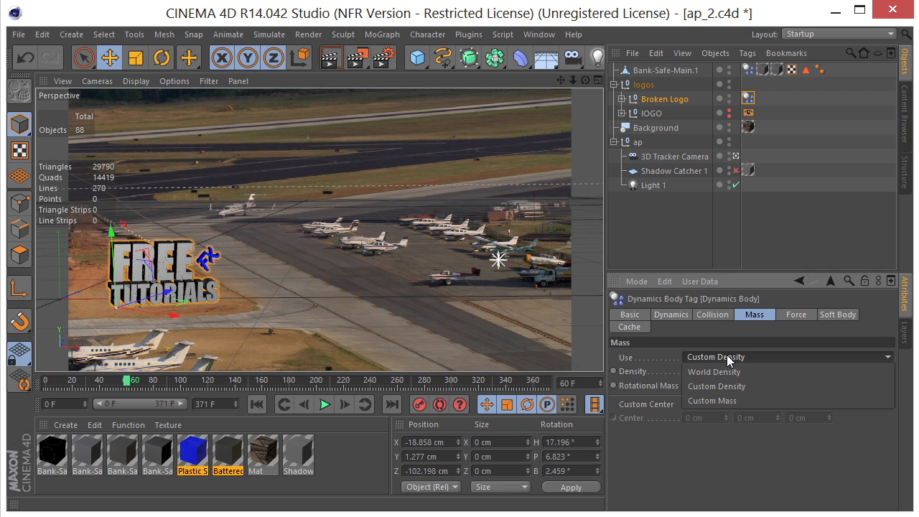
left_click(726, 396)
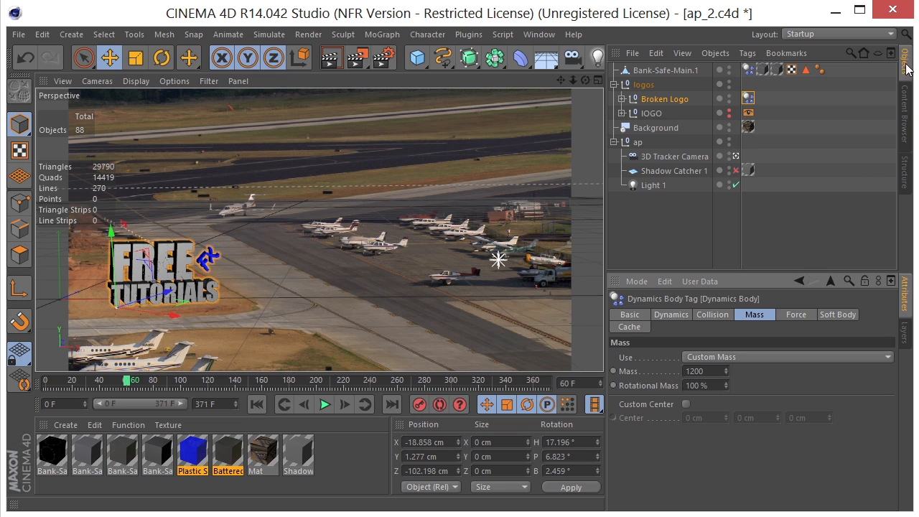
Make the intact lOGO group visible by resetting its visibility override and deleting its Display tag.
left_click(730, 115)
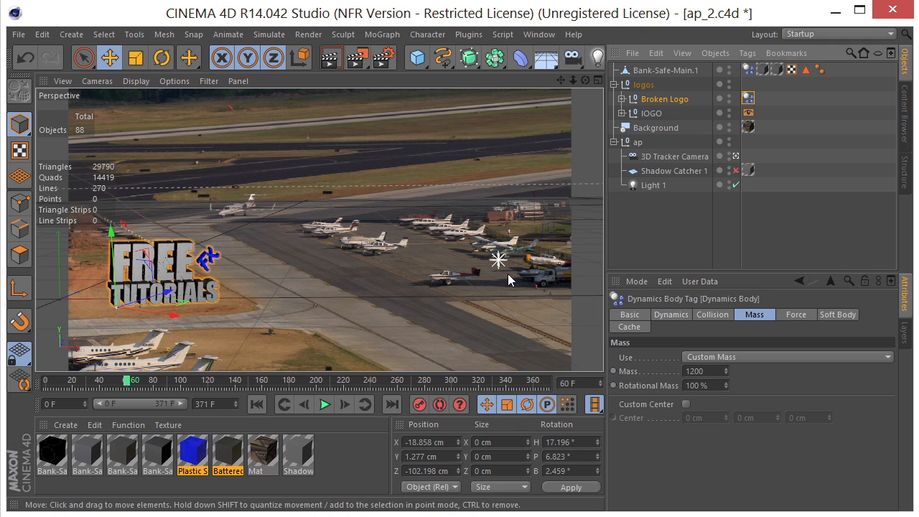
left_click(747, 112)
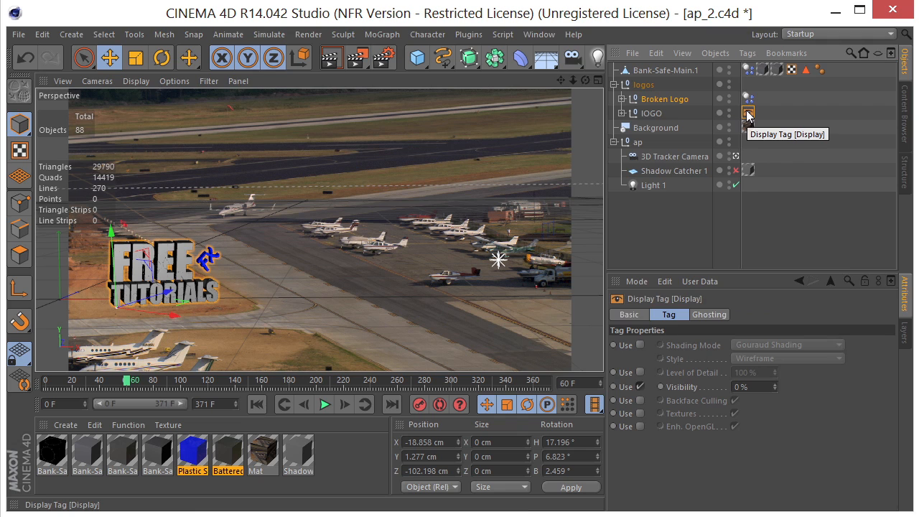
key("Delete")
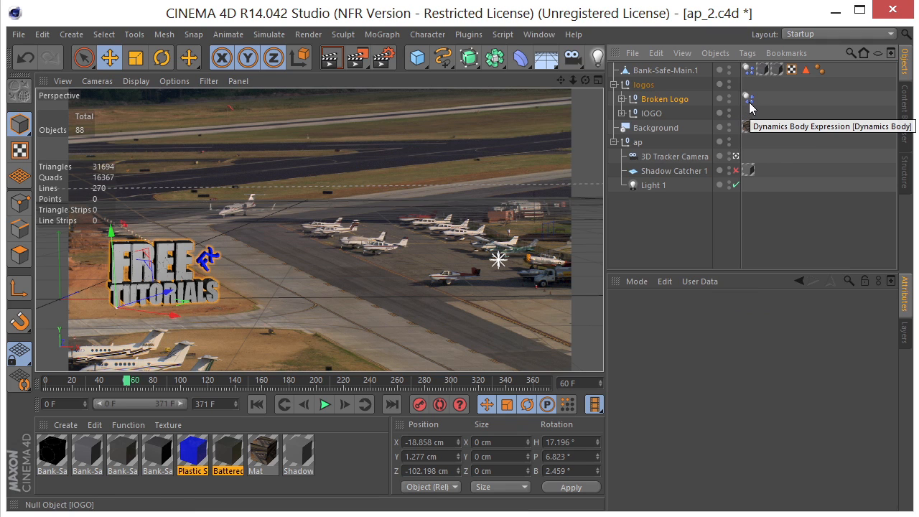
Add a Collider Body simulation tag to the Shadow Catcher 1 plane.
left_click(655, 171)
right_click(657, 176)
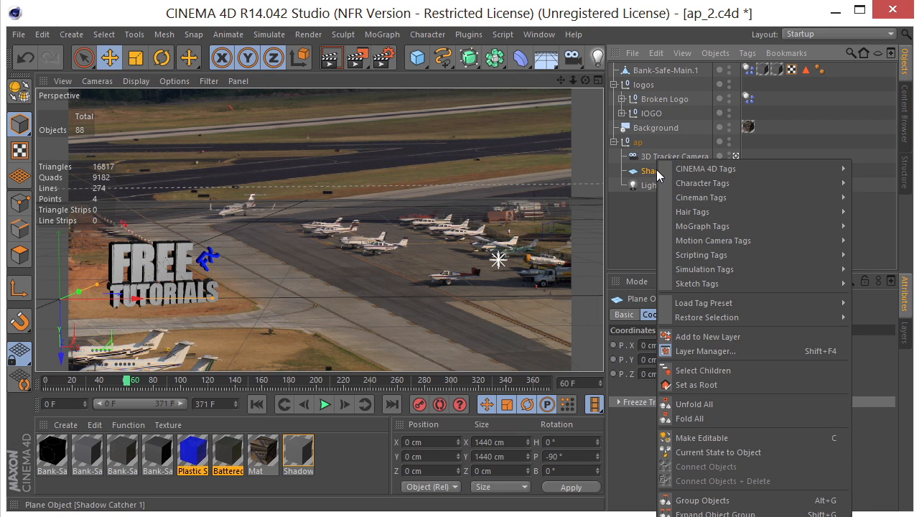
mouse_move(705, 244)
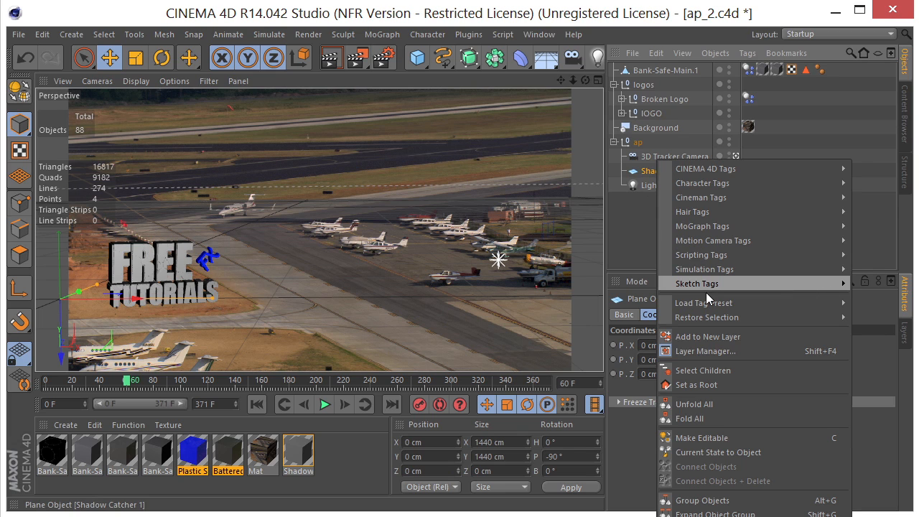
mouse_move(740, 272)
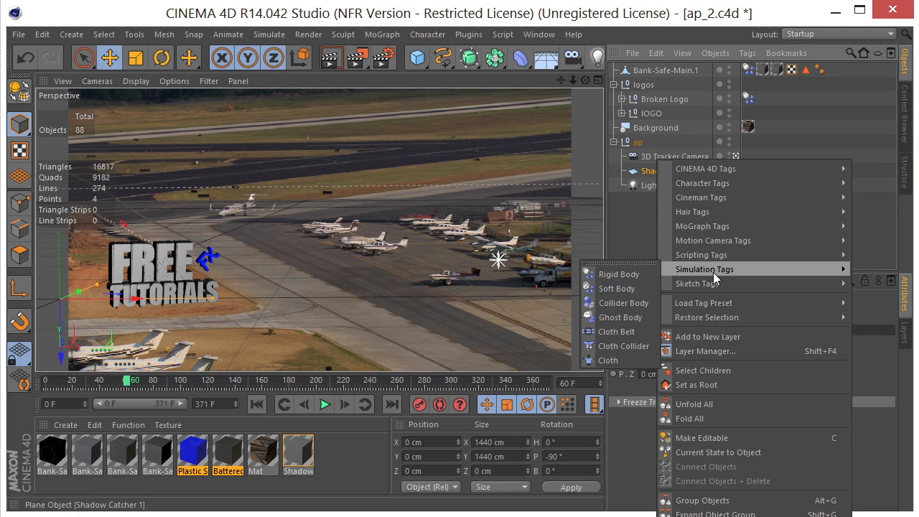
left_click(626, 304)
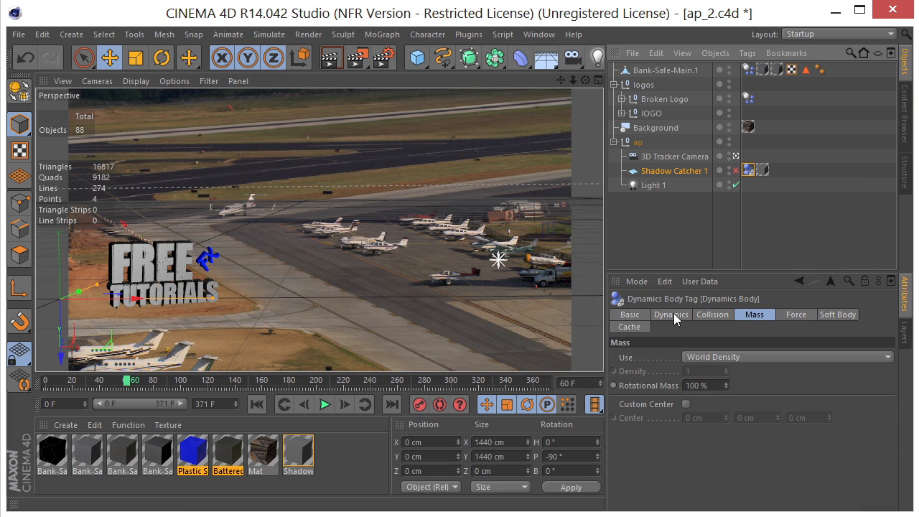
Set the Shadow Catcher 1 collider's bounce to 0% and its friction to 3%.
left_click(706, 316)
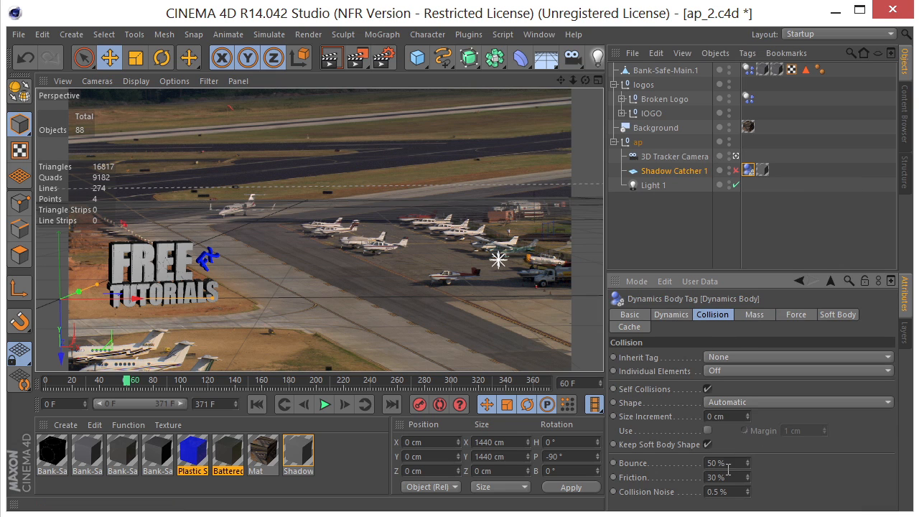
double_click(734, 460)
type("0")
key("Tab")
type("3")
Check the Broken Logo's collision settings, play the simulation from the first frame, and return to the start.
left_click(748, 99)
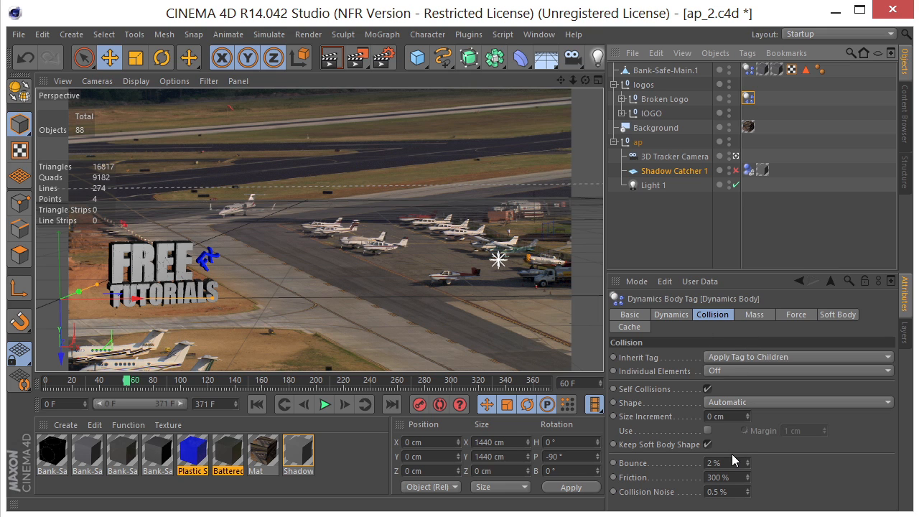
left_click(257, 404)
left_click(324, 404)
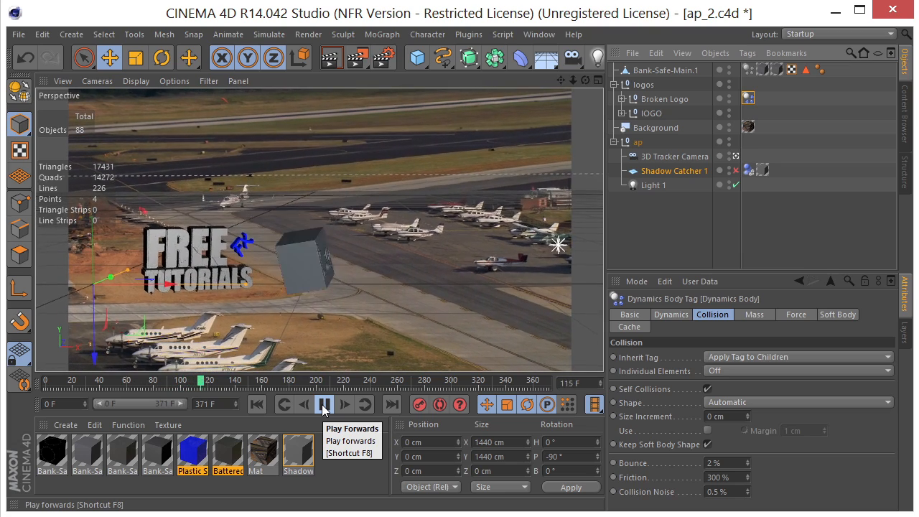
left_click(325, 405)
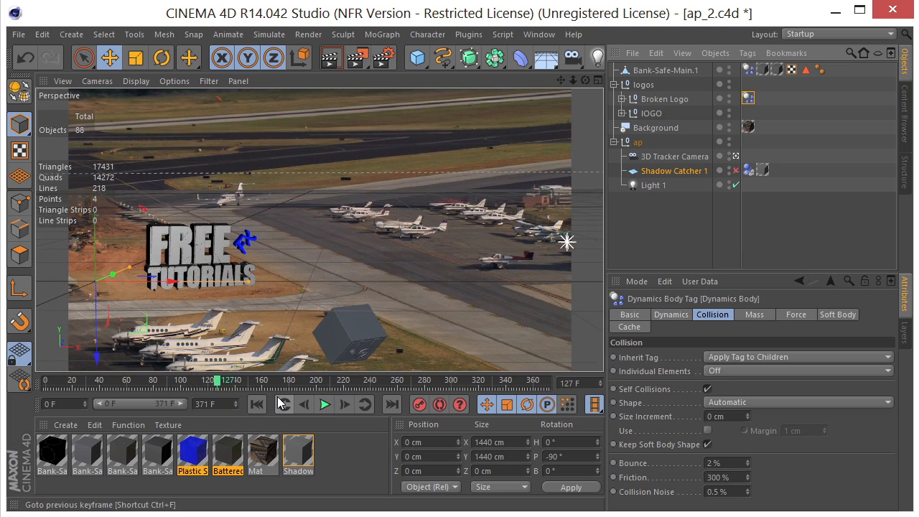
left_click(257, 405)
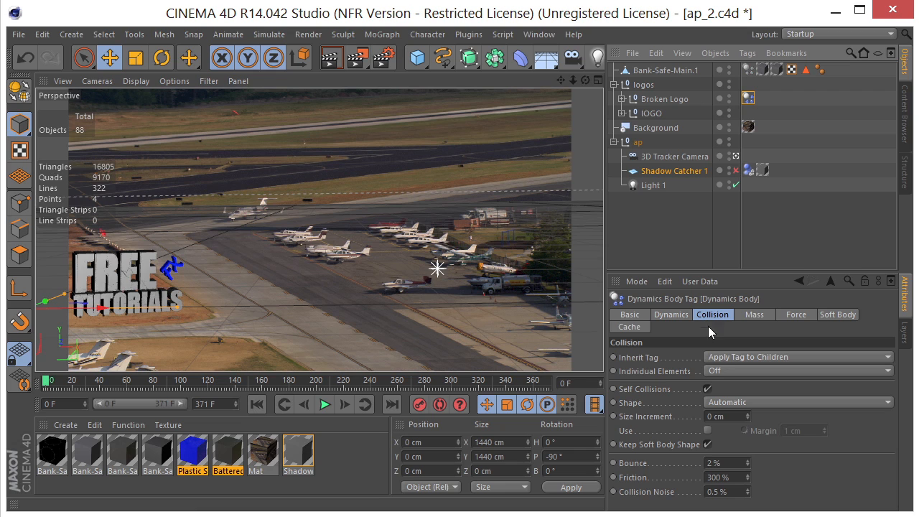
Delete the existing Dynamics Body tag from the Broken Logo group.
left_click(724, 362)
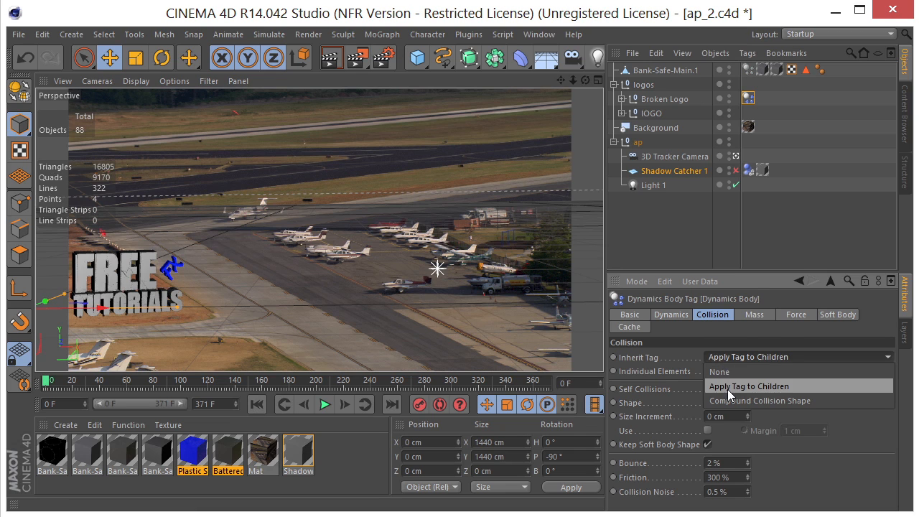
left_click(732, 388)
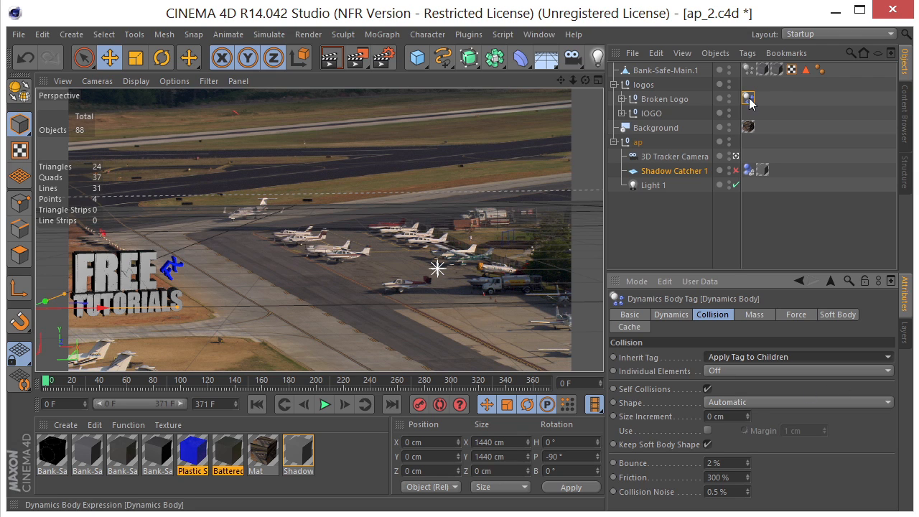
key("Delete")
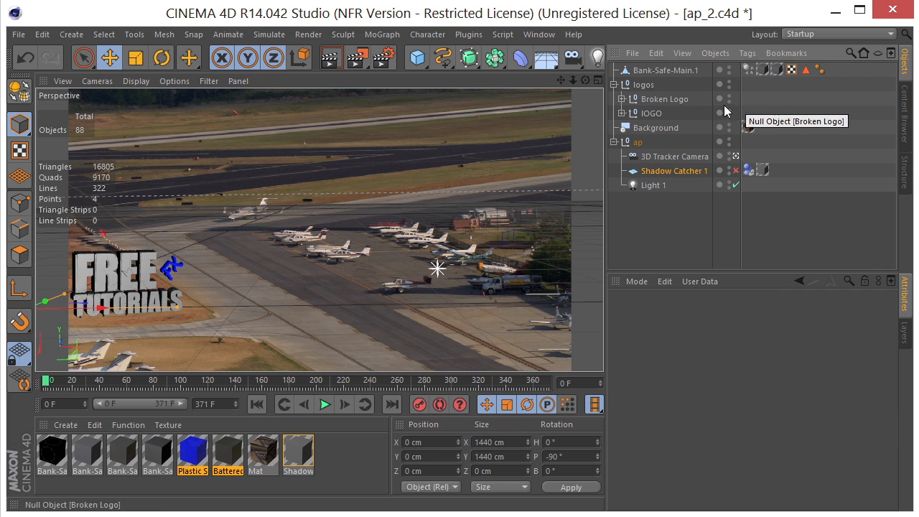
Add a new Rigid Body tag to the Broken Logo group with Inherit Tag set to Apply Tag to Children.
left_click(658, 102)
right_click(659, 103)
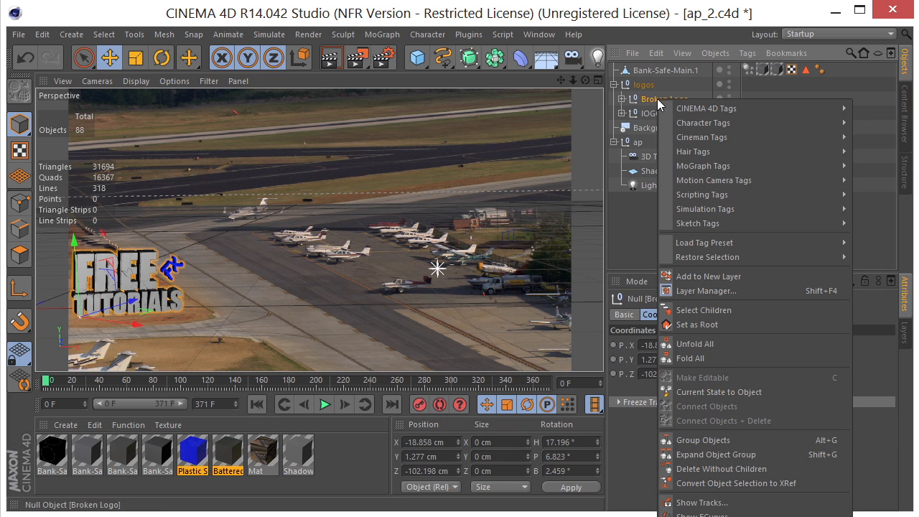
mouse_move(729, 208)
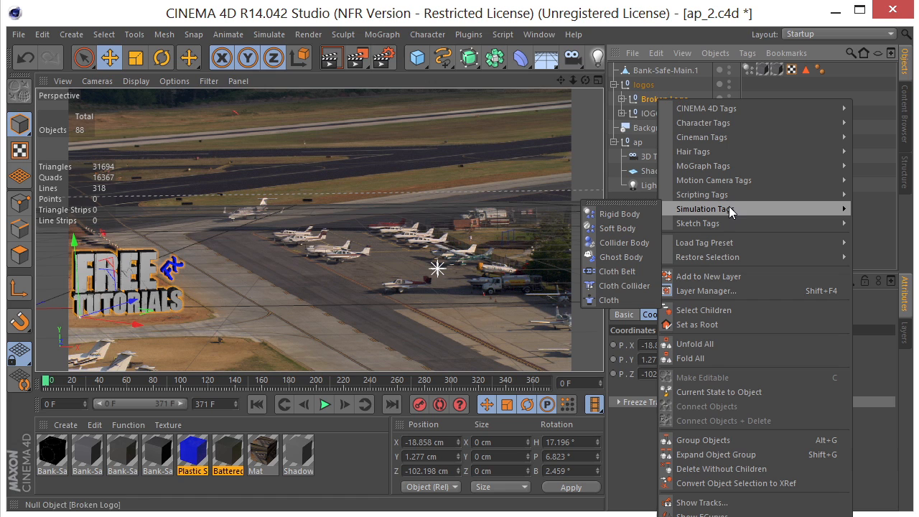
left_click(609, 216)
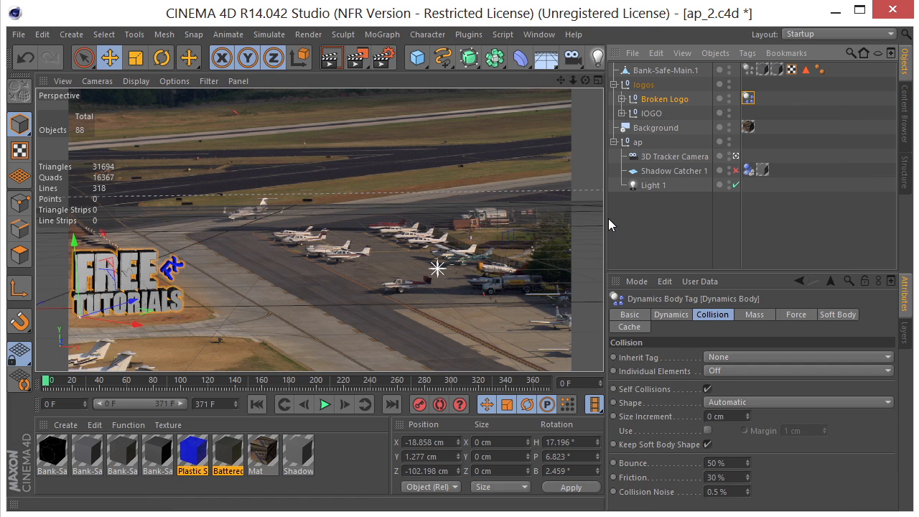
left_click(719, 355)
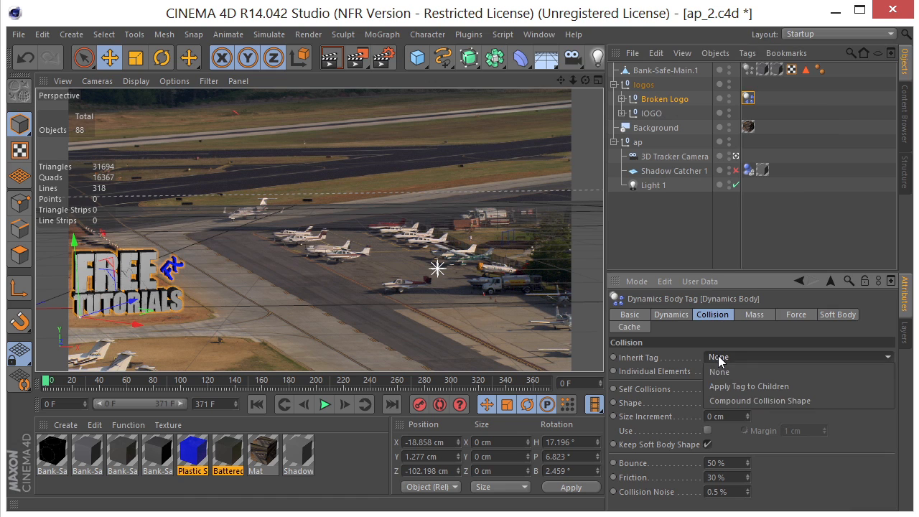
left_click(730, 386)
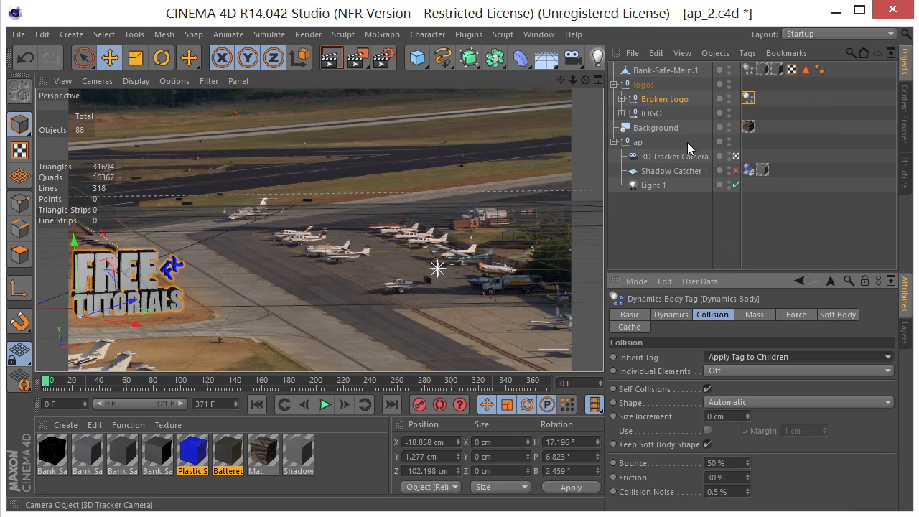
left_click(623, 99)
left_click(622, 99)
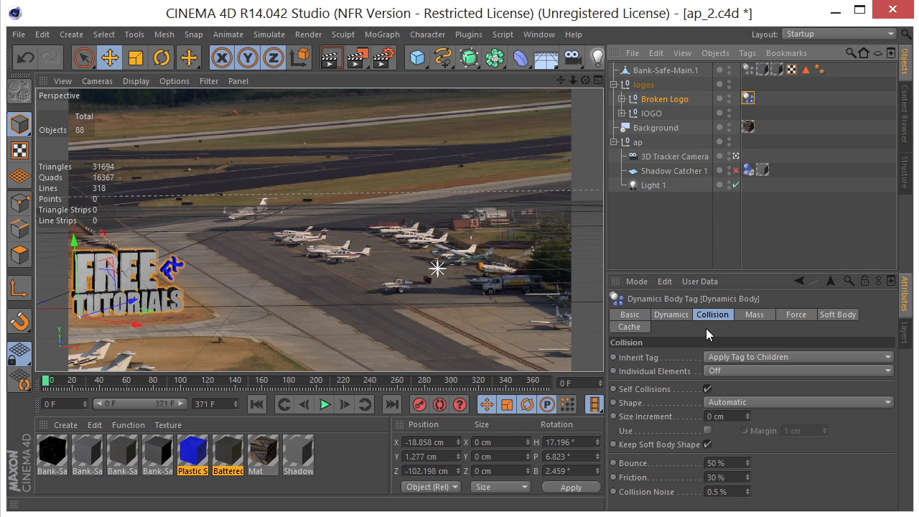
Play the simulation to test the Broken Logo's new rigid body, and return to the first frame.
left_click(325, 405)
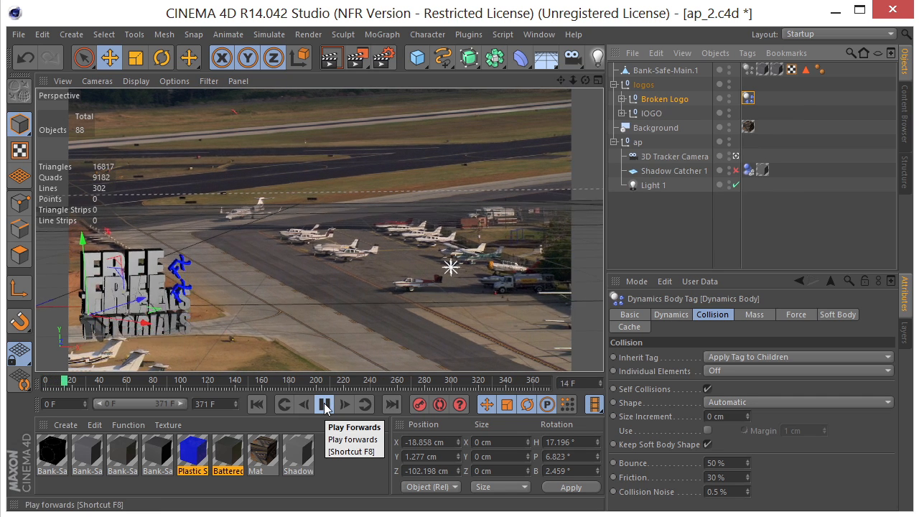
left_click(325, 405)
left_click(257, 404)
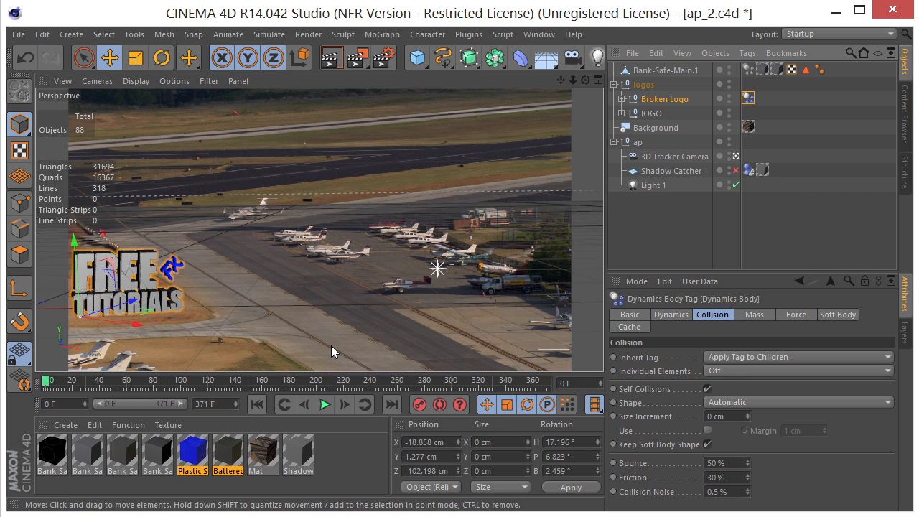
Set the Broken Logo's dynamics trigger to On Collision.
left_click(672, 316)
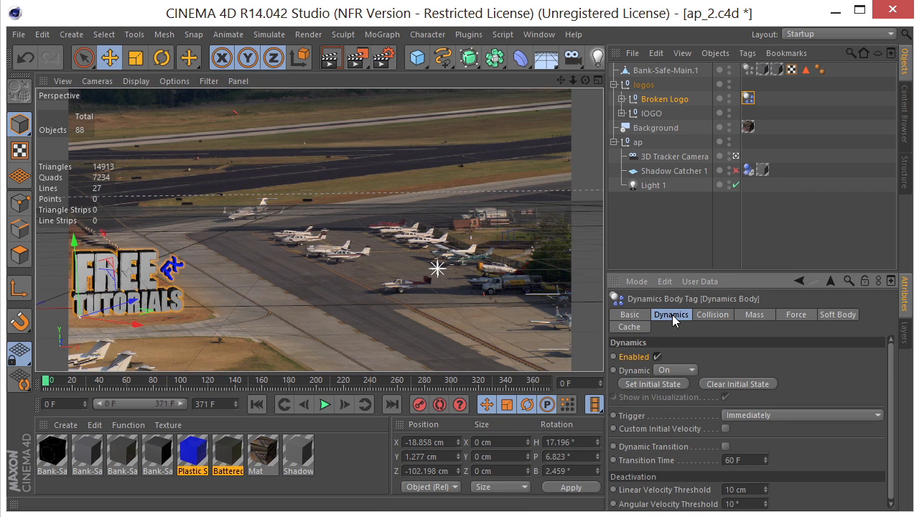
left_click(746, 417)
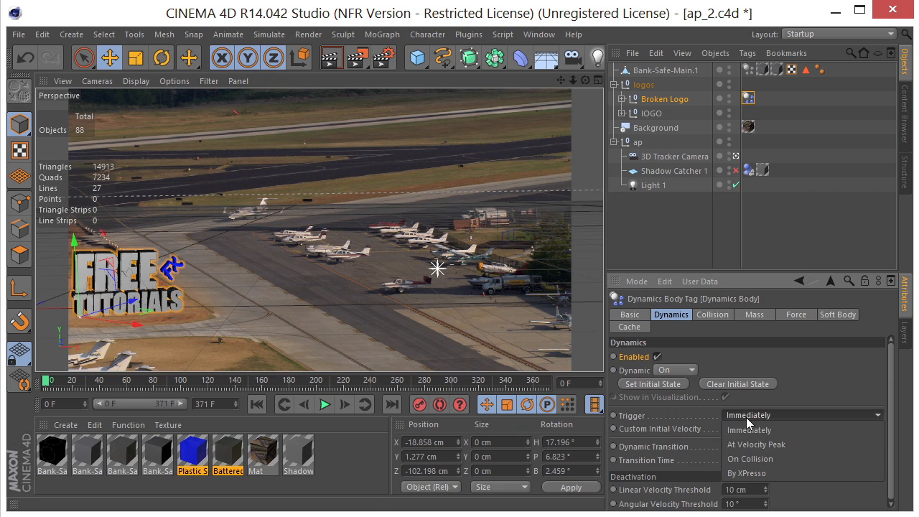
left_click(753, 459)
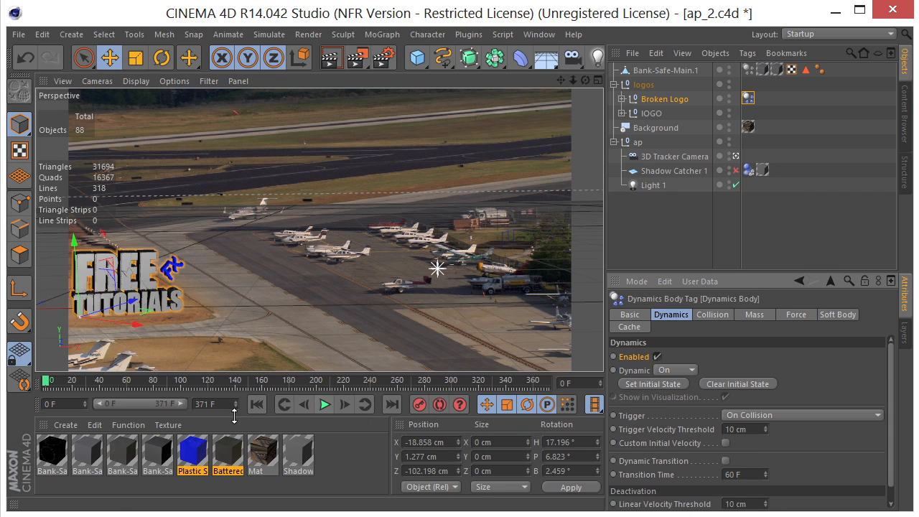
Play the simulation to test the collision trigger on the logo pieces, and return to the first frame.
left_click(325, 405)
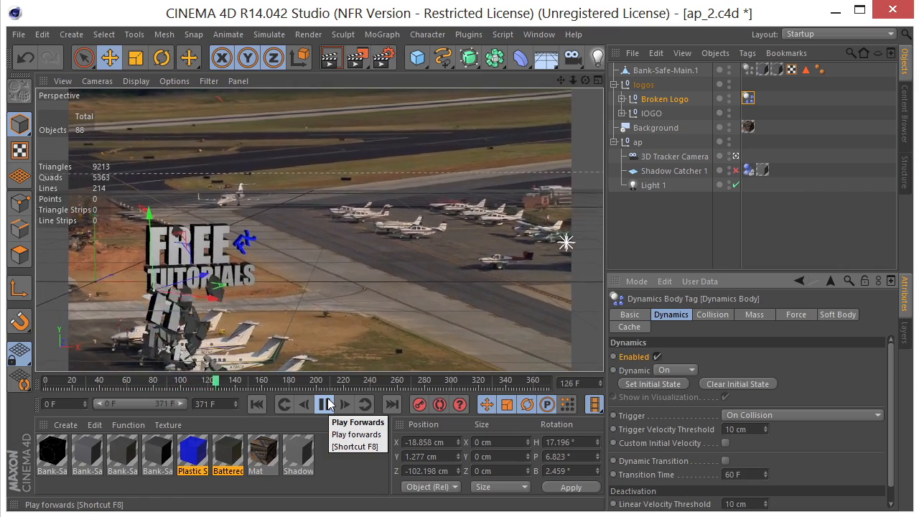
left_click(327, 405)
left_click(257, 404)
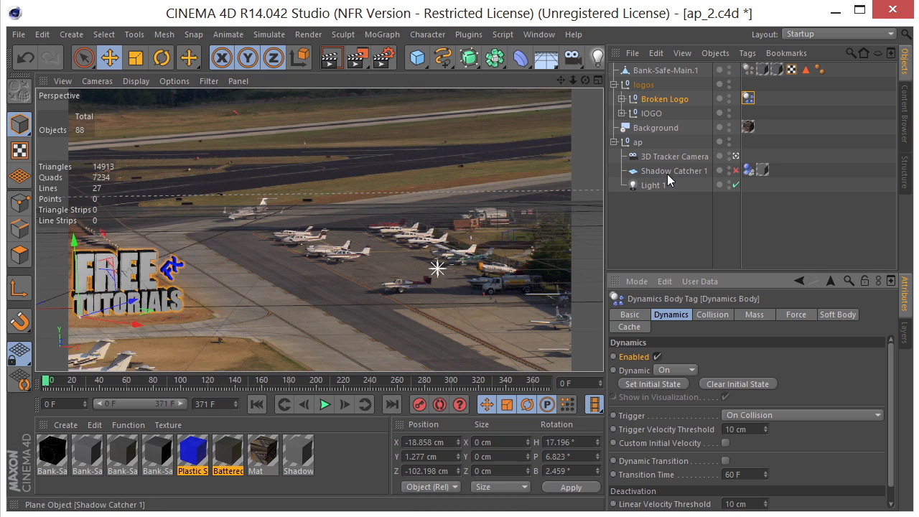
Enable the Shadow Catcher 1 plane, open its dynamics settings, and play the simulation to see the falling safe against it.
left_click(737, 172)
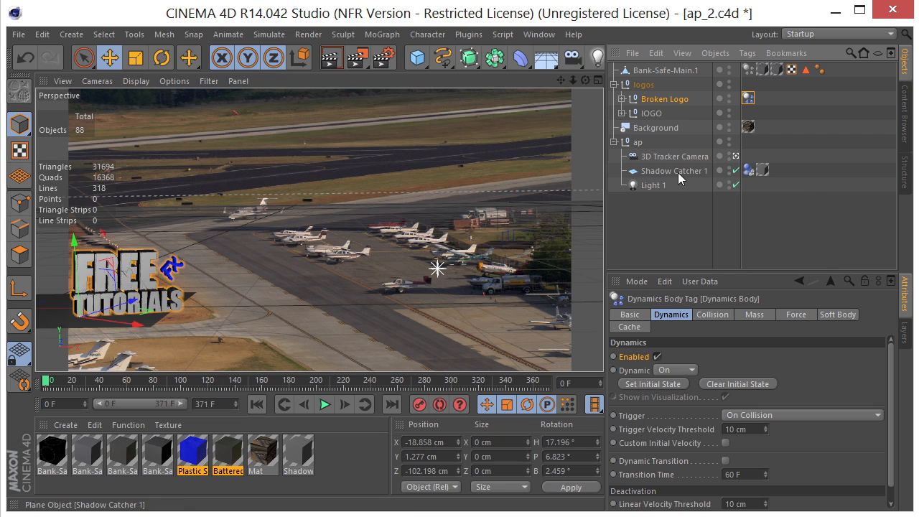
left_click(750, 170)
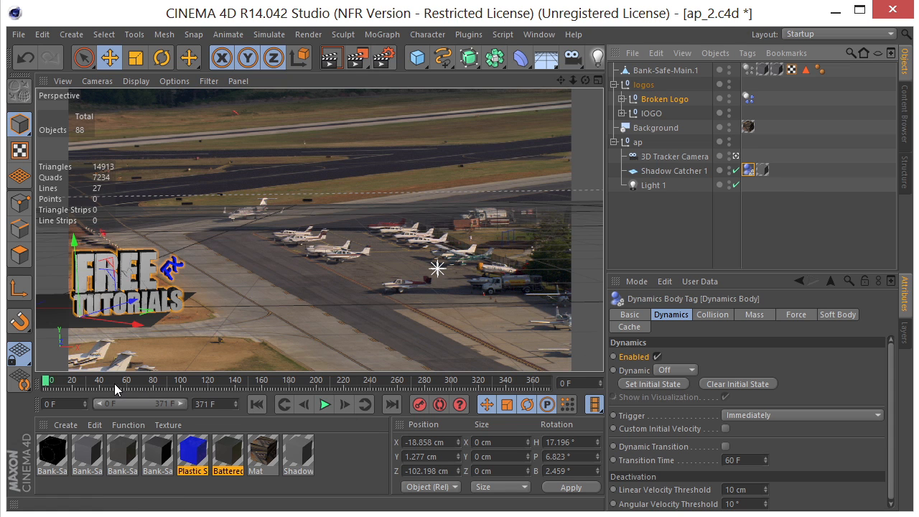
left_click(325, 405)
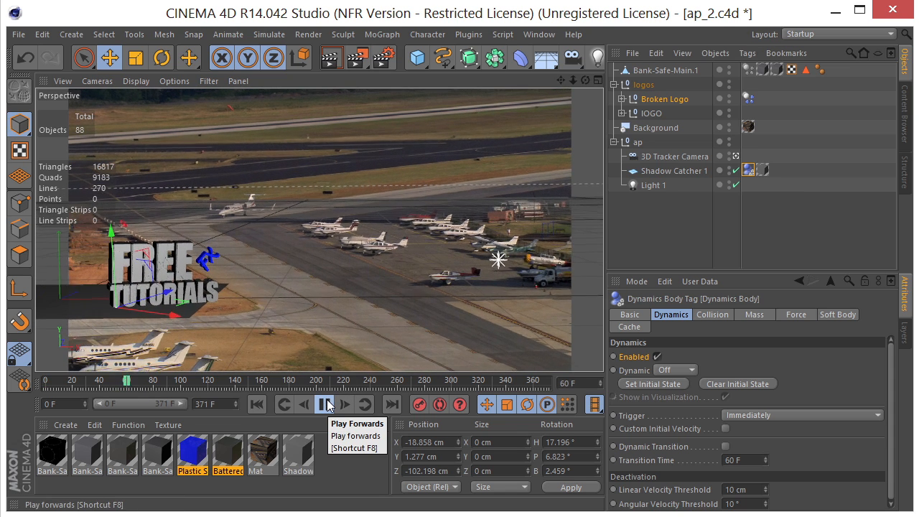
left_click(325, 404)
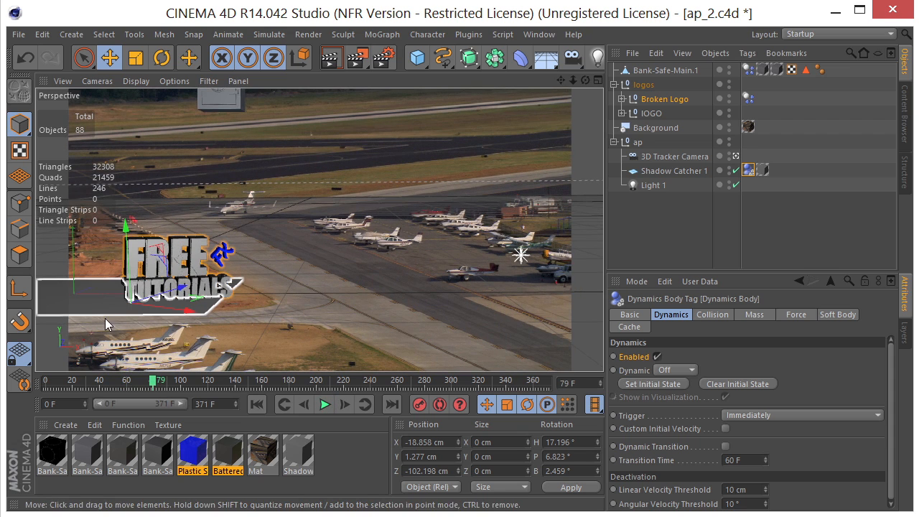
left_click(103, 312)
left_click(135, 59)
left_click_drag(180, 197, 568, 127)
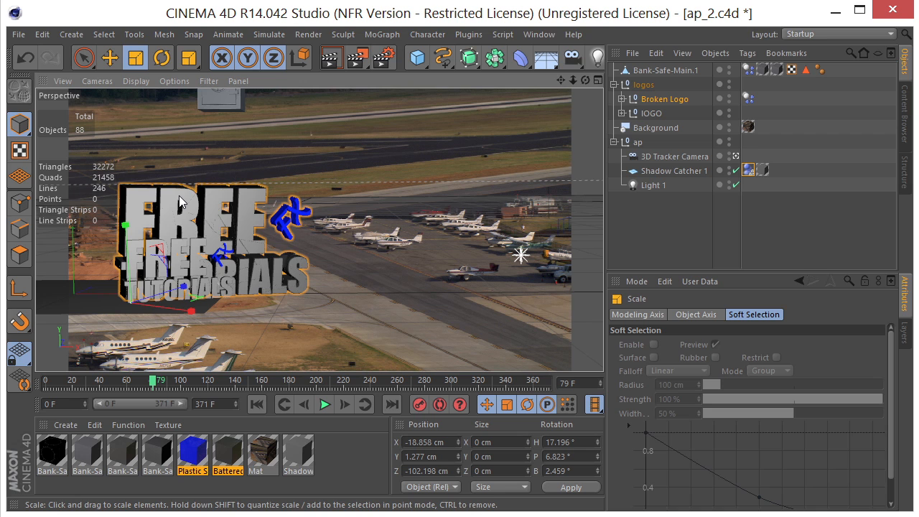
key("ctrl+z")
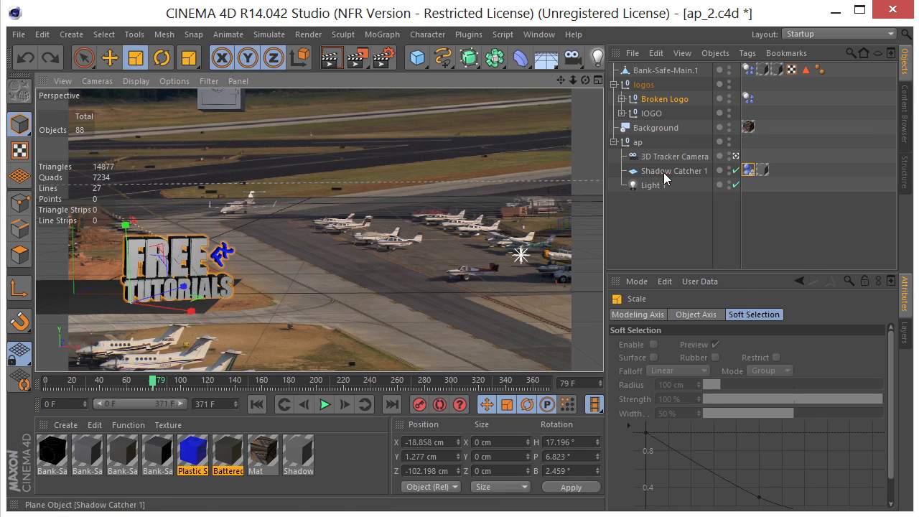
Scale the Shadow Catcher 1 plane up to about 5567 cm so it covers the ground around the logo.
left_click(668, 171)
left_click(132, 64)
left_click_drag(268, 214, 531, 208)
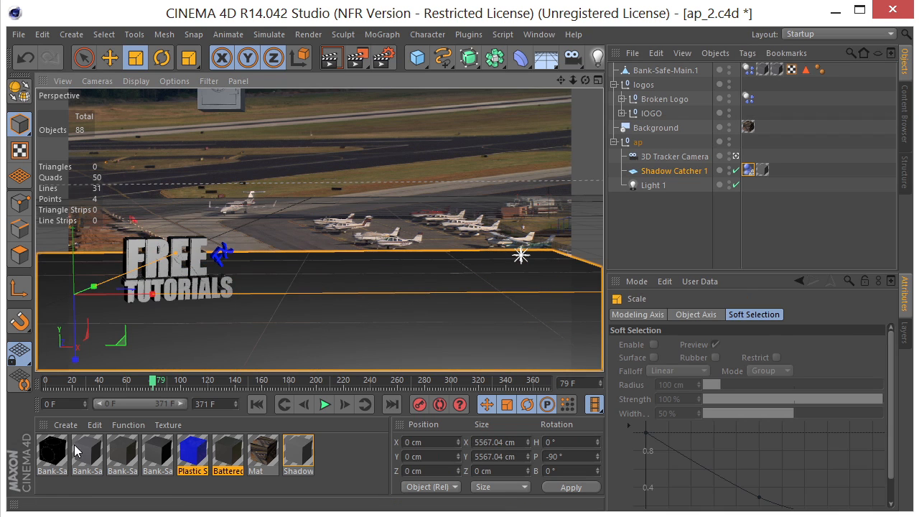
Play the simulation to test the safe and logo pieces on the enlarged ground plane, and return to the first frame.
left_click(326, 405)
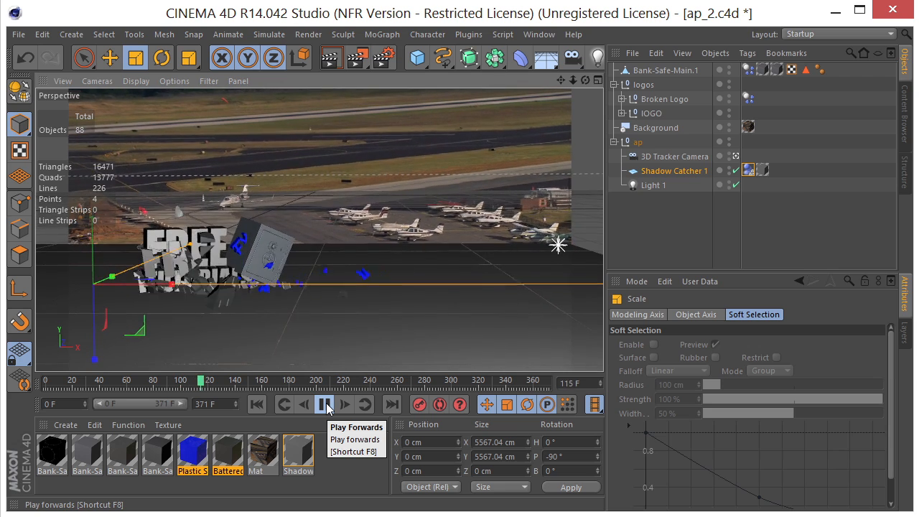
left_click(325, 404)
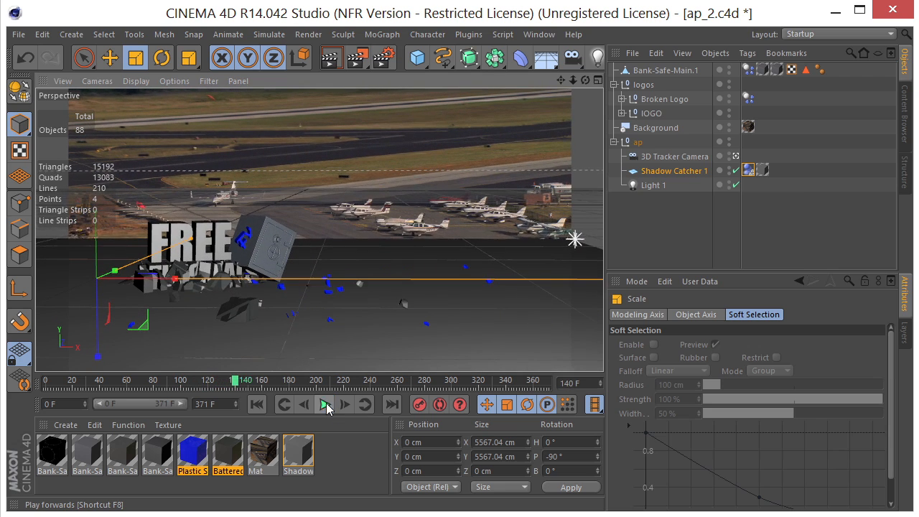
left_click(256, 405)
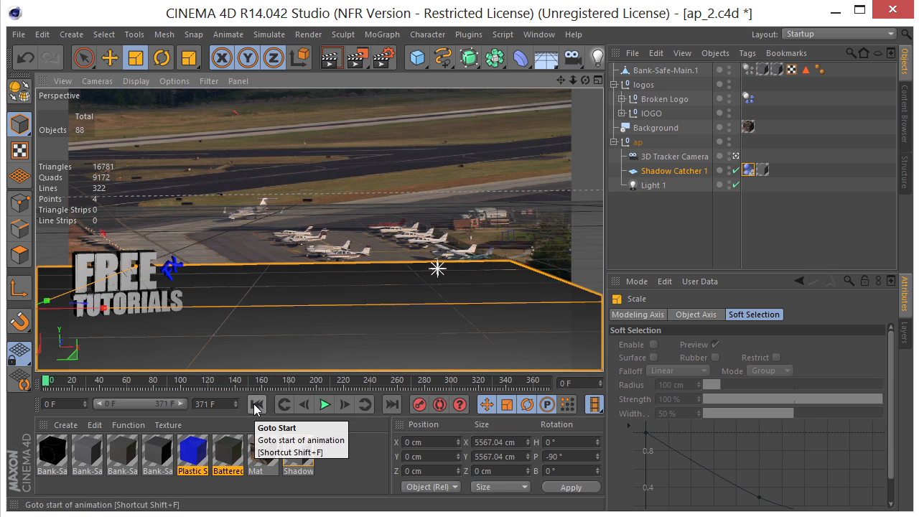
Set the Broken Logo's dynamics mass to Custom Mass with a value of 1200, test the simulation, and return to the first frame.
left_click(749, 101)
left_click(726, 316)
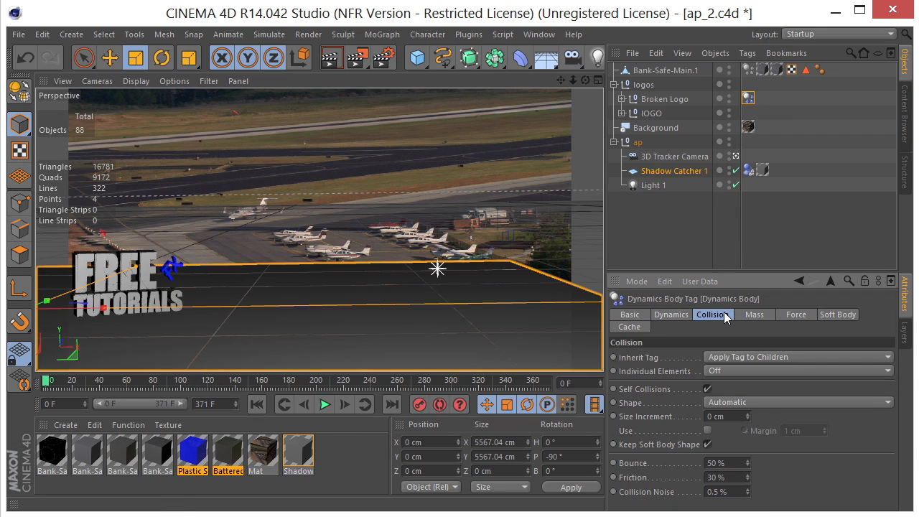
left_click(750, 316)
left_click(732, 361)
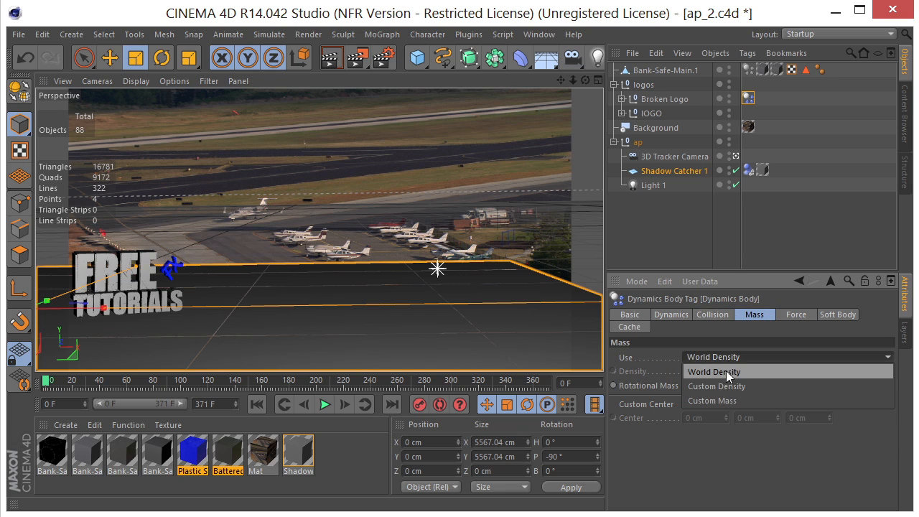
left_click(718, 389)
left_click(716, 374)
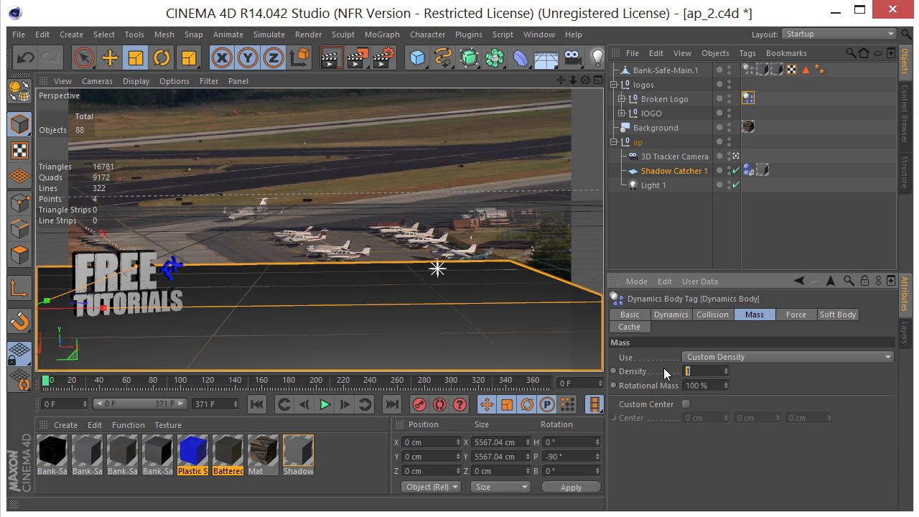
left_click(741, 357)
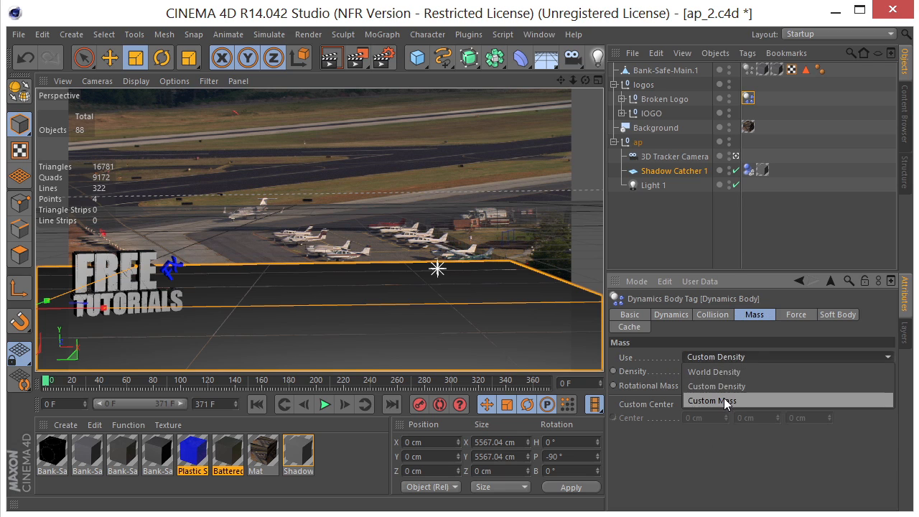
left_click(727, 402)
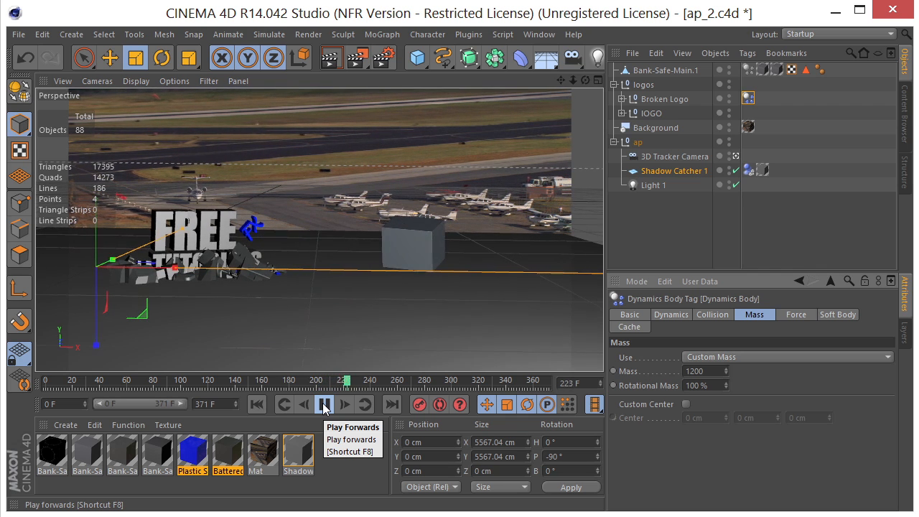
left_click(324, 405)
left_click(257, 405)
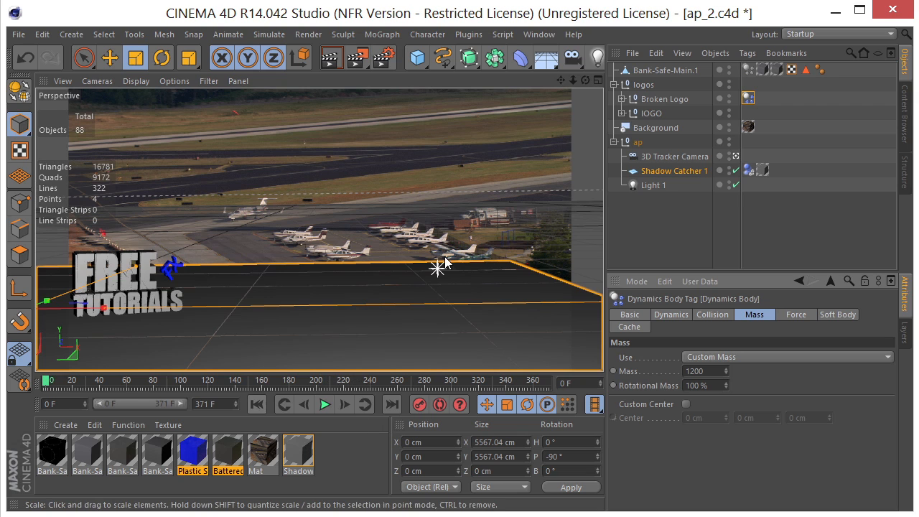
Set the dynamics mass of Bank-Safe-Main.1 to Custom Mass with a value of 100.
left_click(748, 70)
left_click(724, 358)
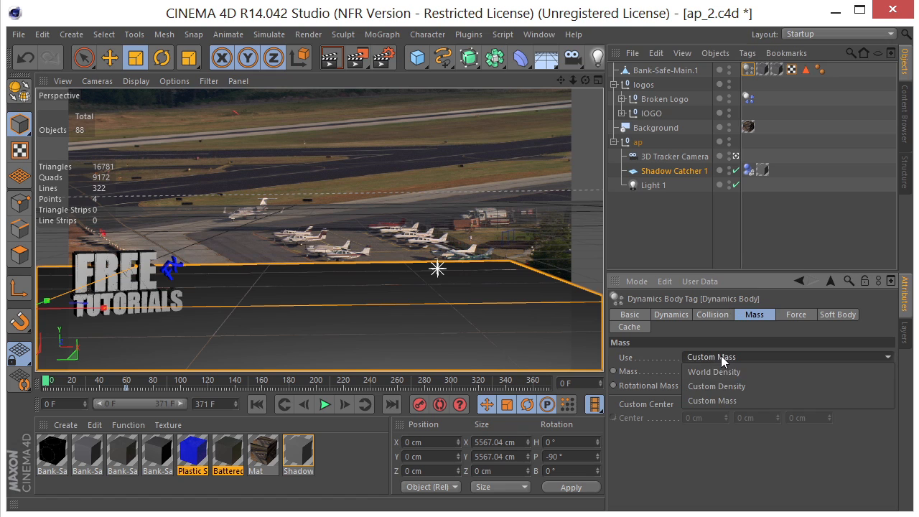
left_click(720, 386)
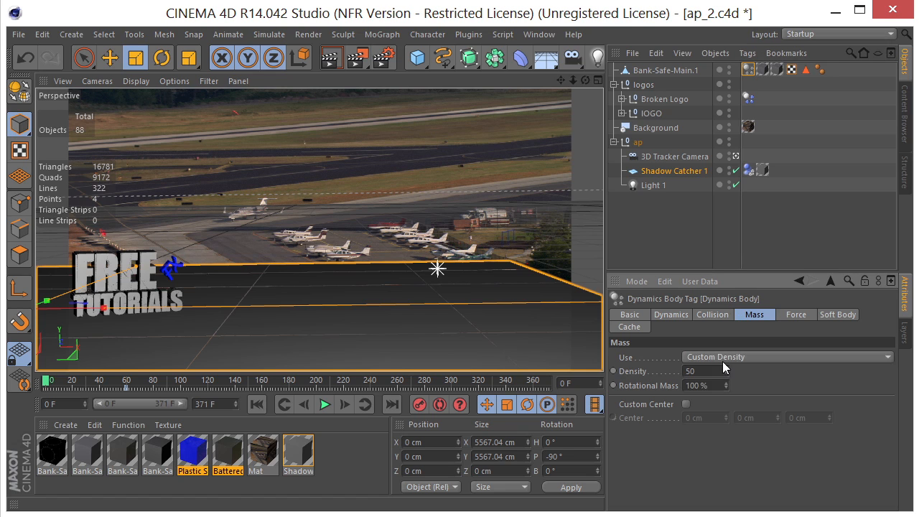
left_click(723, 360)
left_click(721, 400)
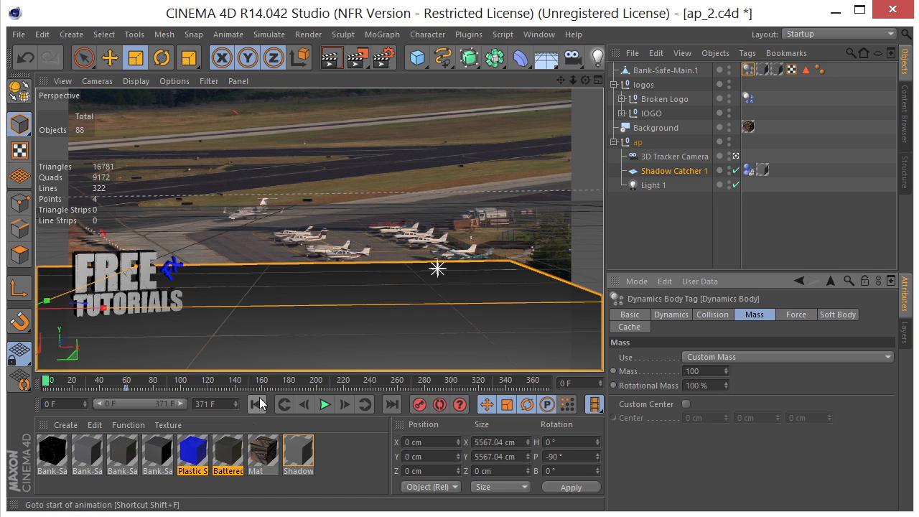
Play the simulation to test the safe's custom mass, and return to the first frame.
left_click(325, 405)
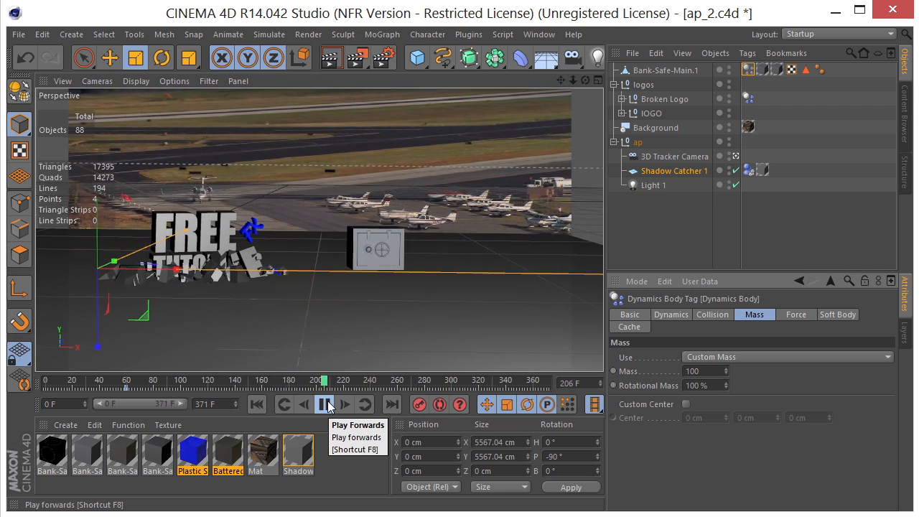
left_click(328, 404)
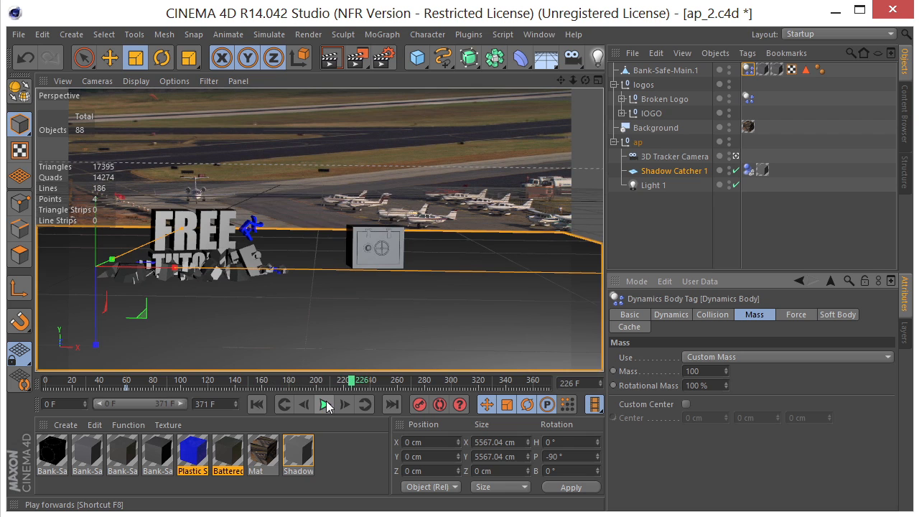
left_click(260, 407)
Play the simulation up to frame 98, just before the safe hits the logo, and add a Display tag to the IOGO null.
left_click(326, 405)
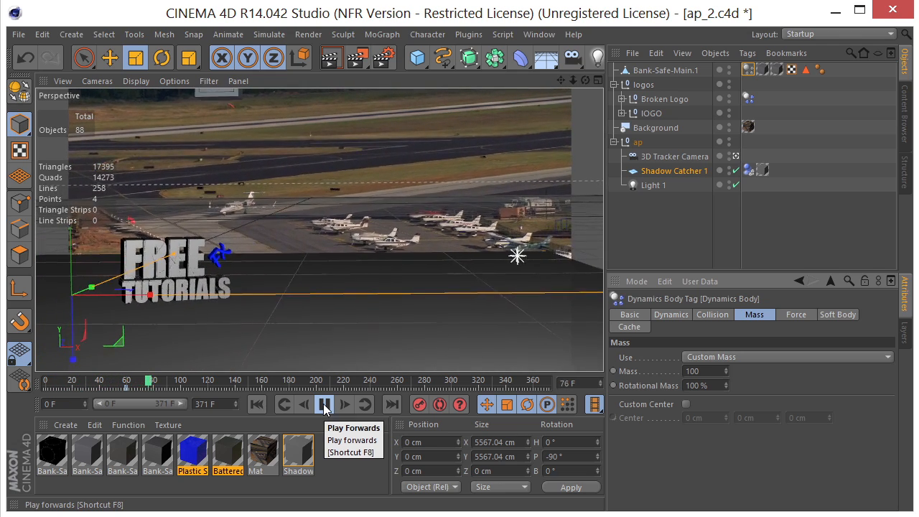
left_click(325, 406)
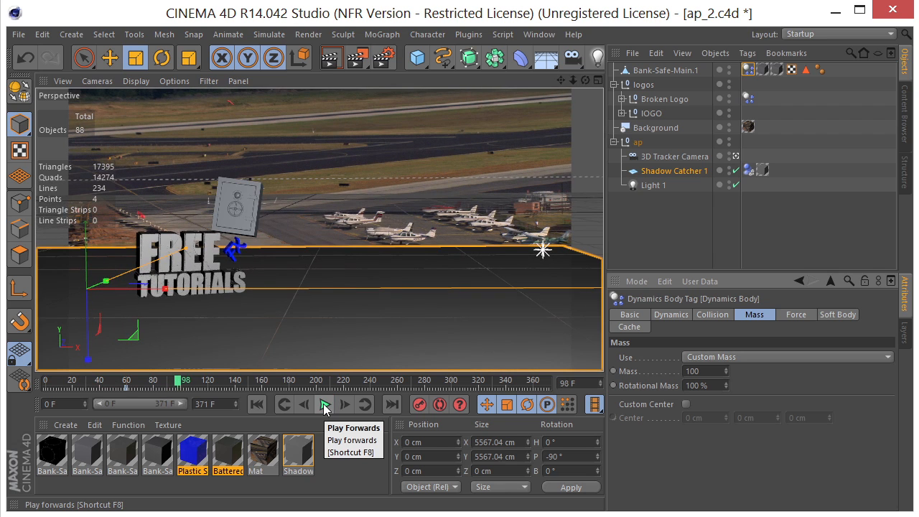
left_click(666, 100)
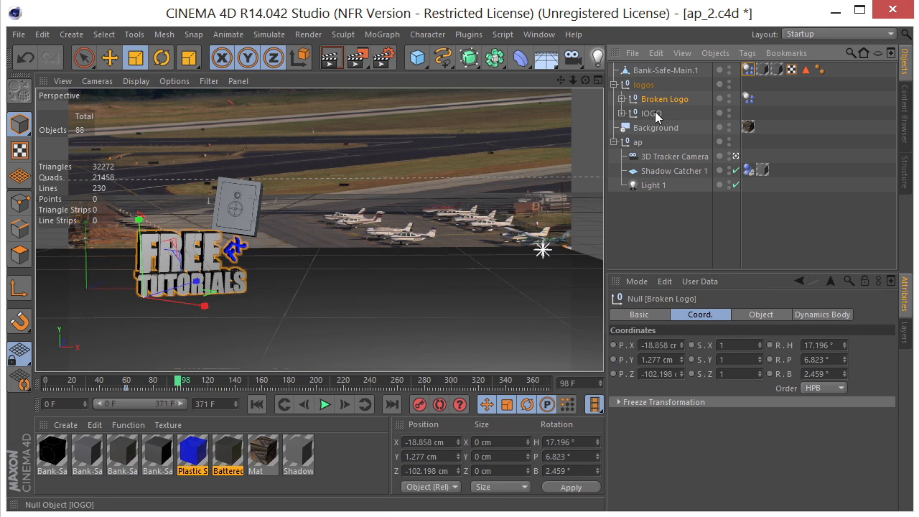
left_click(654, 114)
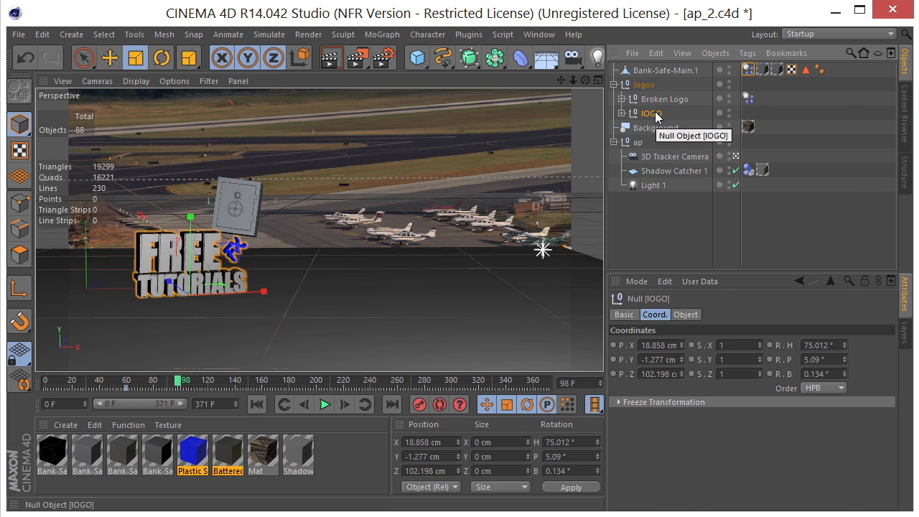
right_click(656, 118)
mouse_move(677, 124)
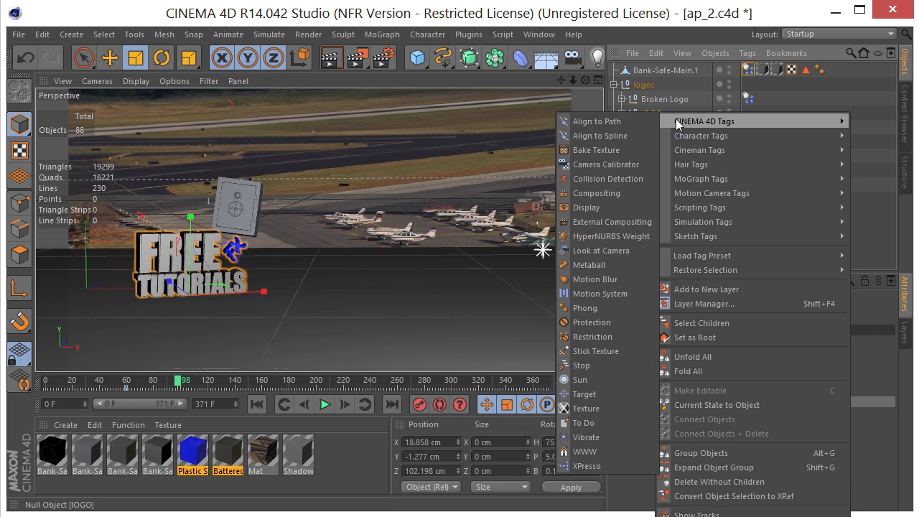
left_click(586, 208)
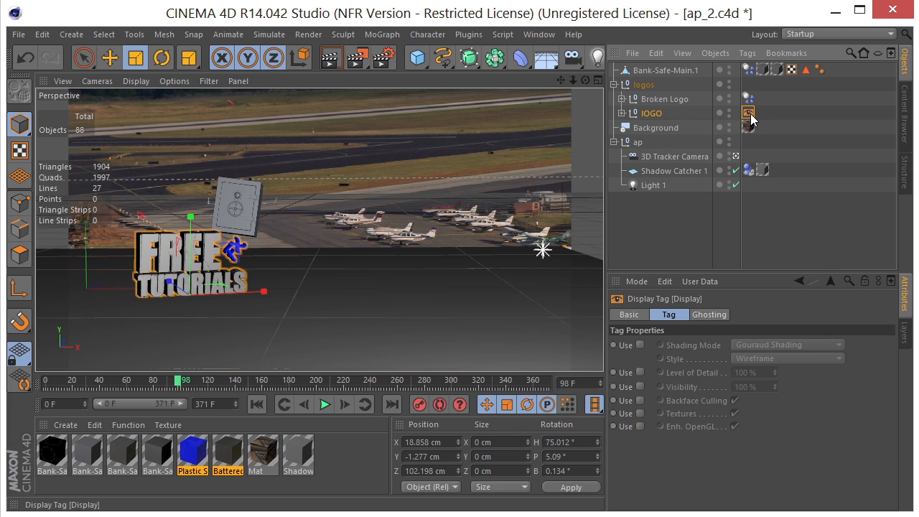
Enable Visibility on the IOGO Display tag and keyframe it at 100 % on frame 98 and 0 % on frame 99, returning to frame 98.
left_click(640, 386)
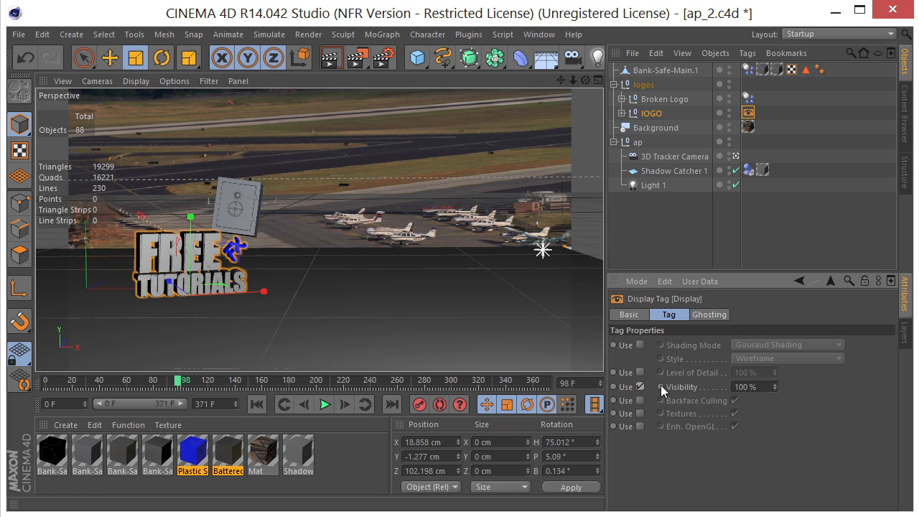
left_click(344, 406)
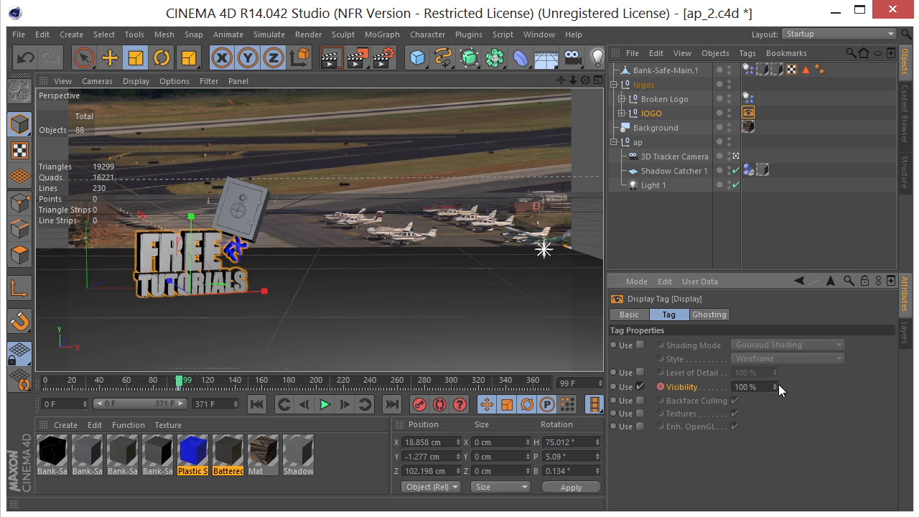
left_click_drag(776, 385, 762, 431)
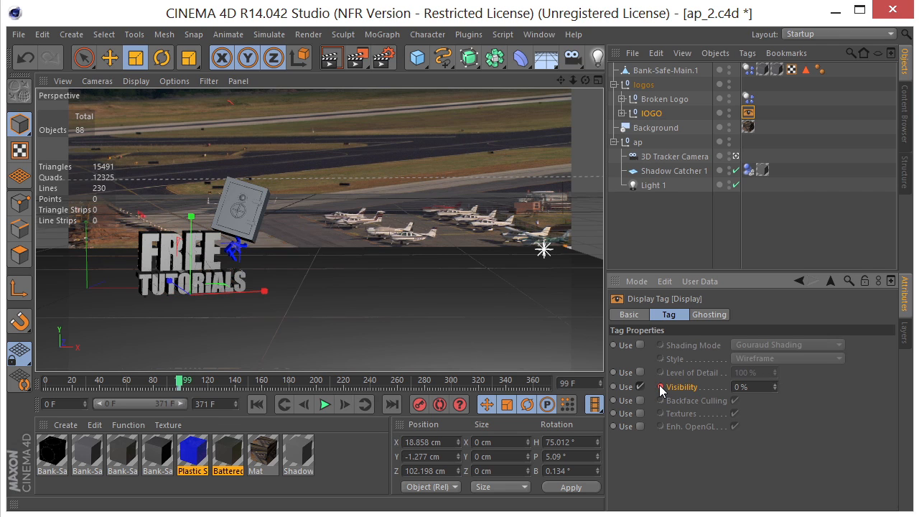
left_click(311, 409)
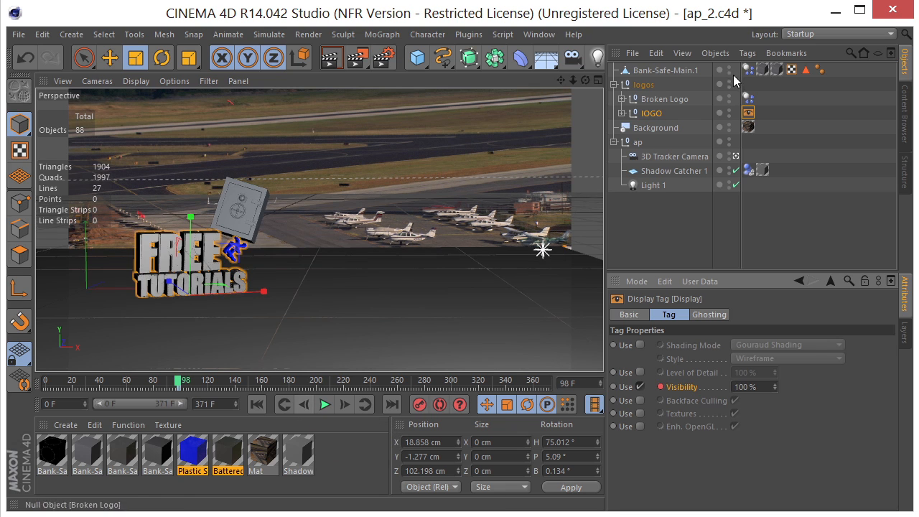
Add a Display tag to the Broken Logo group and enable its Visibility property.
left_click(674, 104)
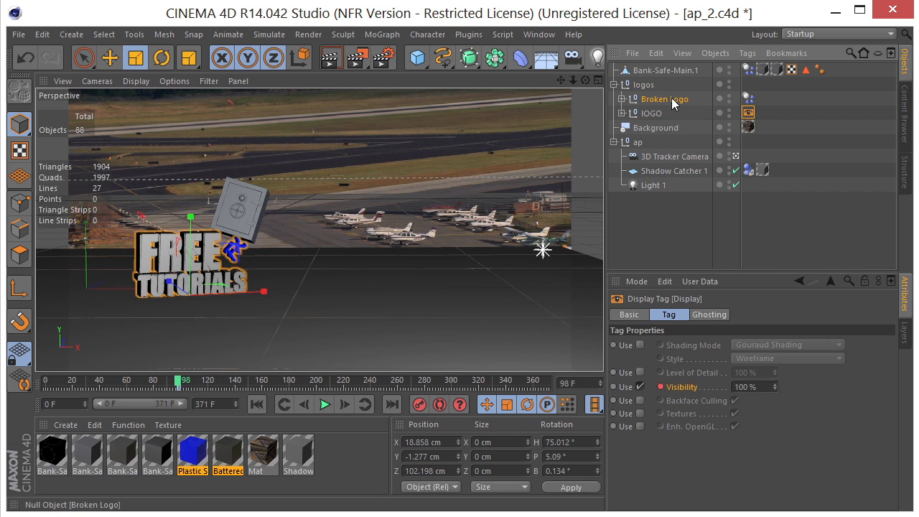
right_click(674, 102)
mouse_move(704, 110)
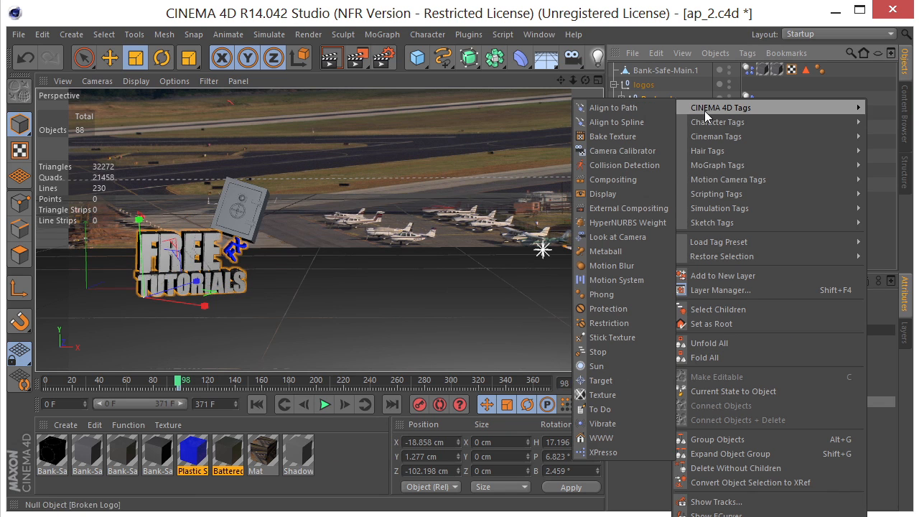
left_click(611, 193)
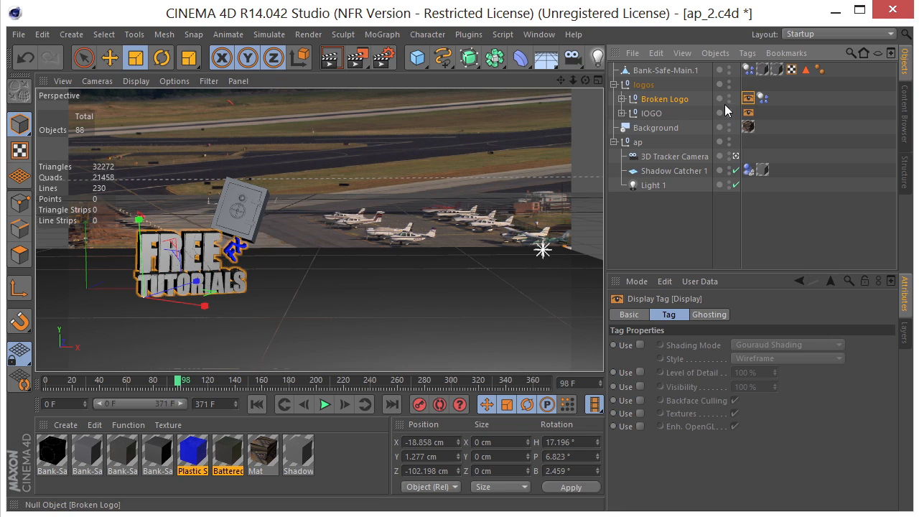
left_click(640, 387)
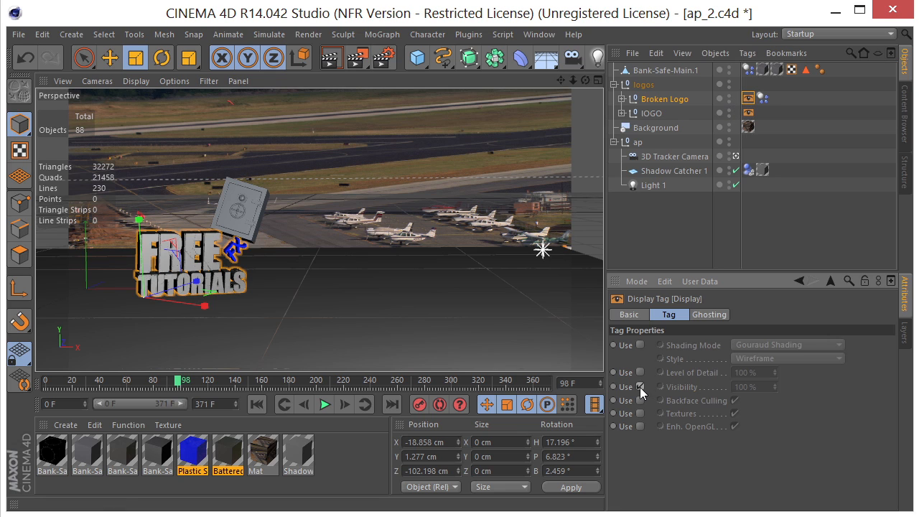
Keyframe the Broken Logo Display tag's Visibility at 0 % on frame 98 and 100 % on frame 99.
left_click_drag(775, 387, 775, 458)
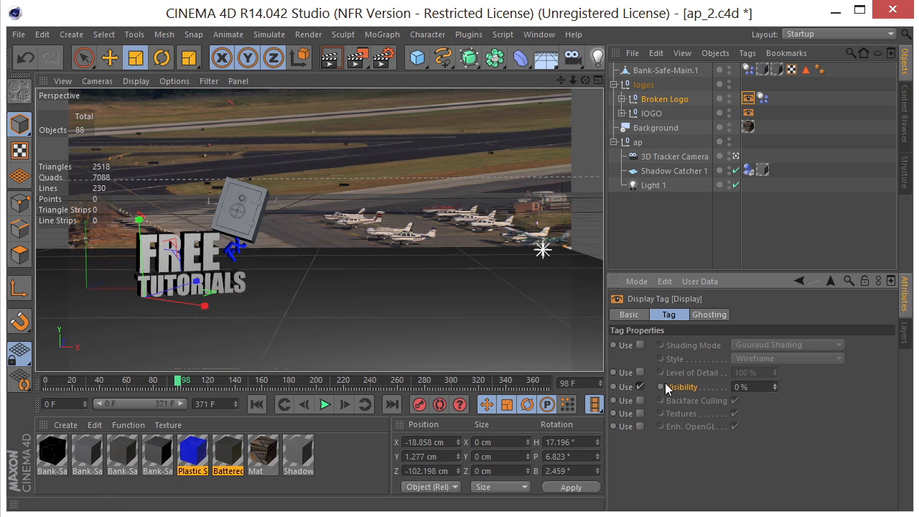
left_click(345, 405)
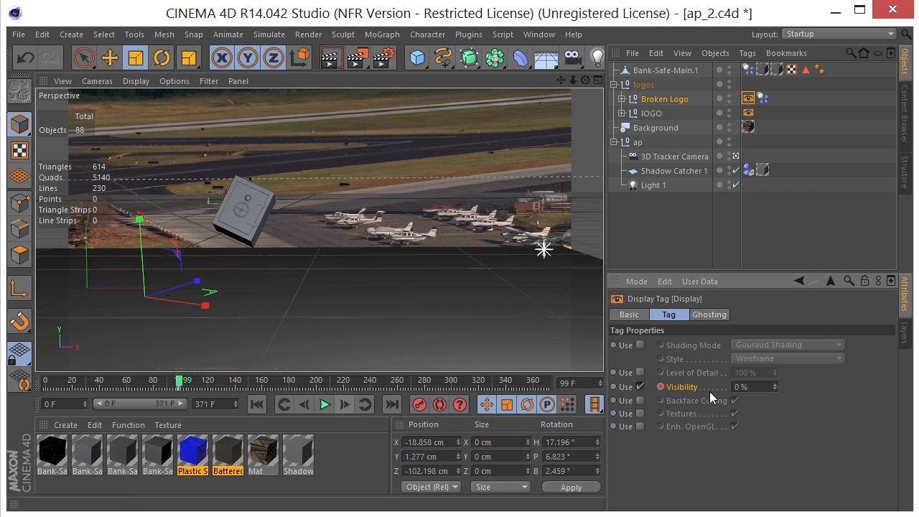
left_click(775, 385)
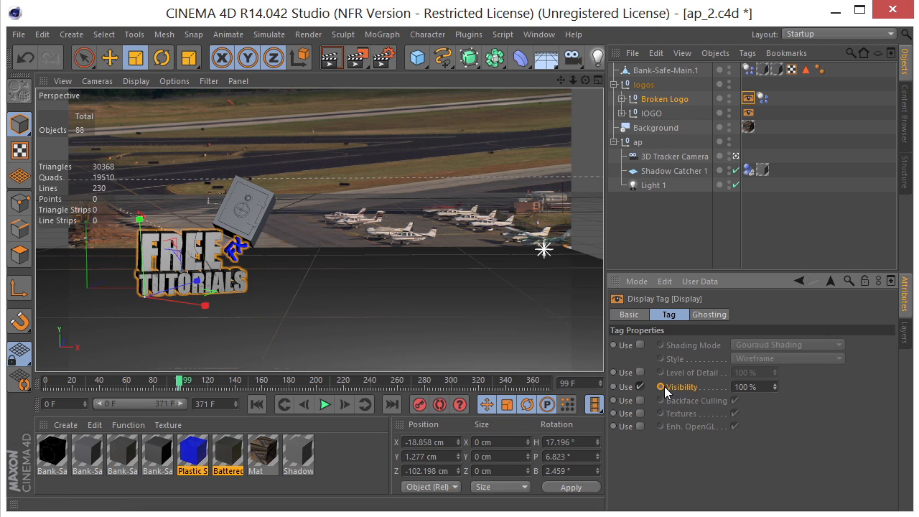
Play the simulation from the first frame to past the impact to check the swap between intact and broken logo.
left_click(256, 405)
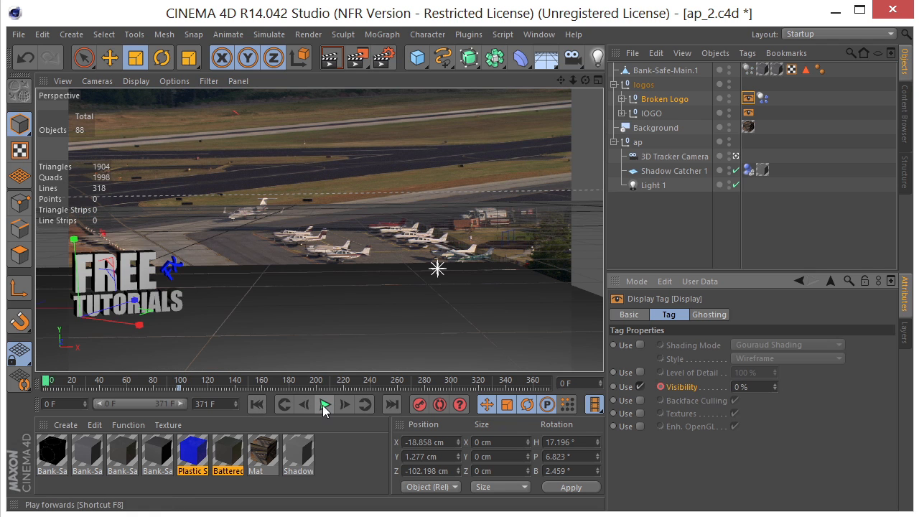
left_click(322, 406)
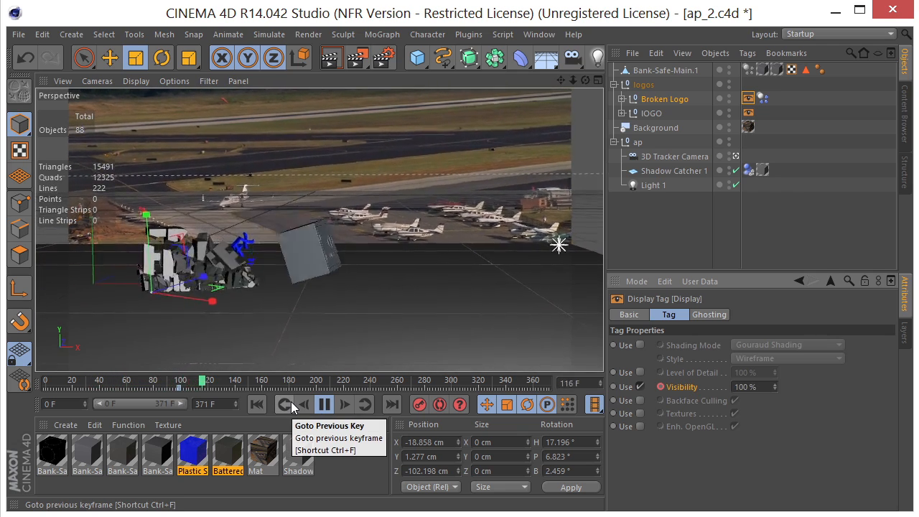
left_click(328, 406)
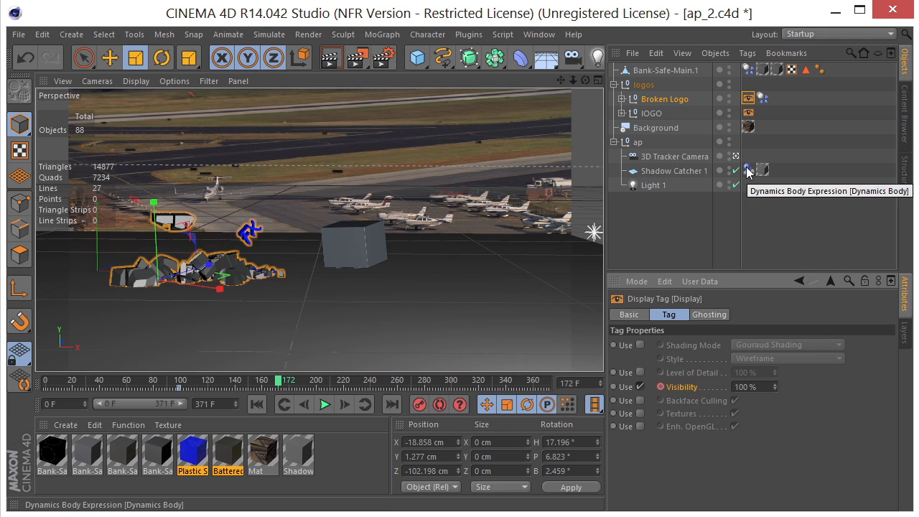
Set the custom mass in the Broken Logo's Dynamics Body tag to 1100.
left_click(762, 98)
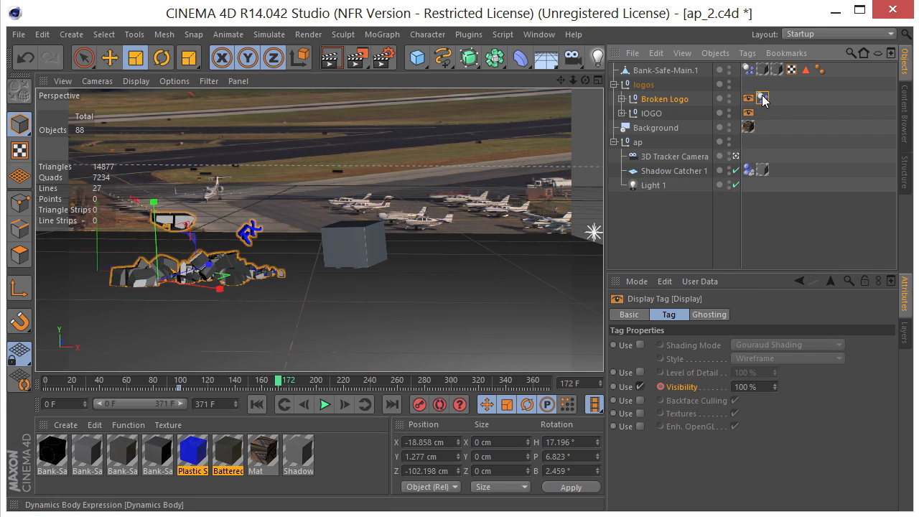
left_click(715, 371)
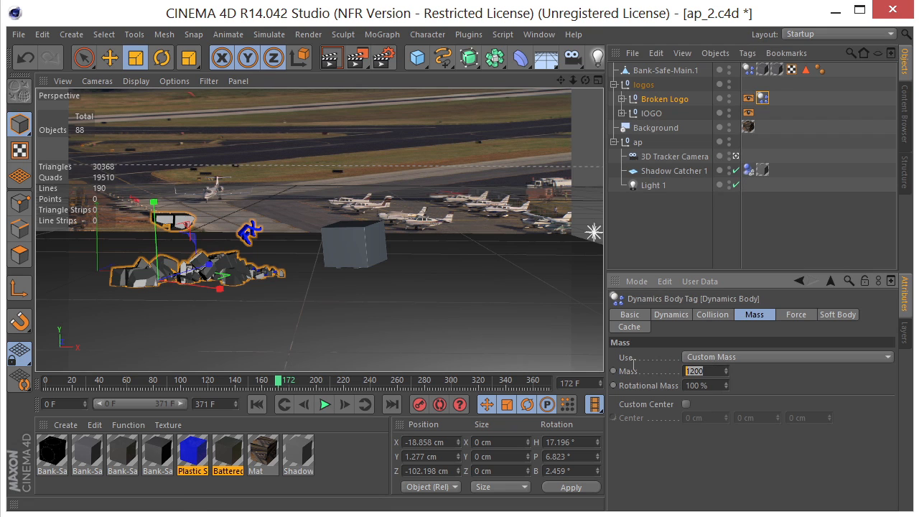
type("1100")
Play the simulation twice from the first frame to test the Broken Logo's mass, and return to the first frame.
left_click(257, 405)
left_click(325, 406)
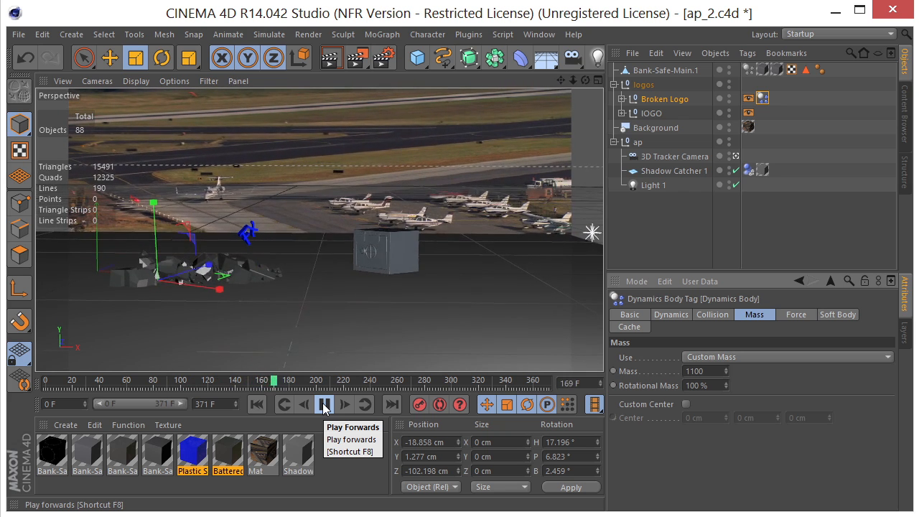
left_click(324, 406)
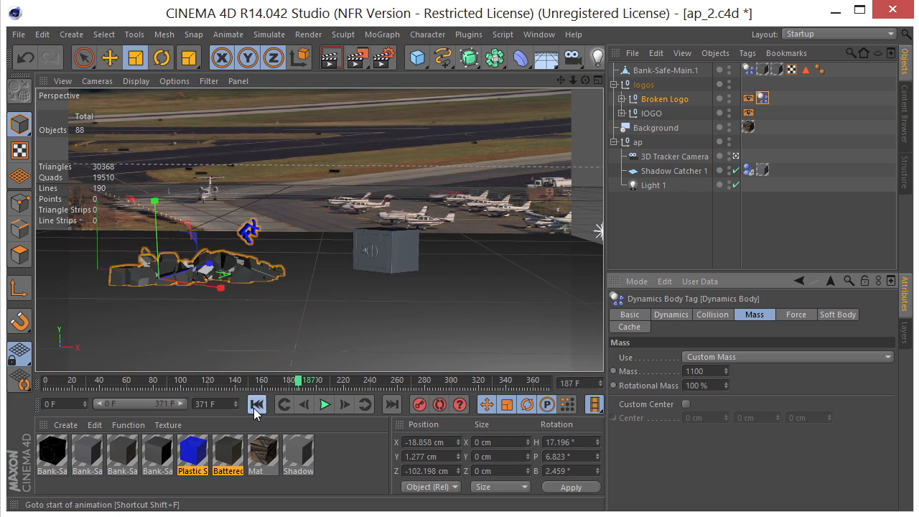
left_click(253, 408)
left_click(325, 405)
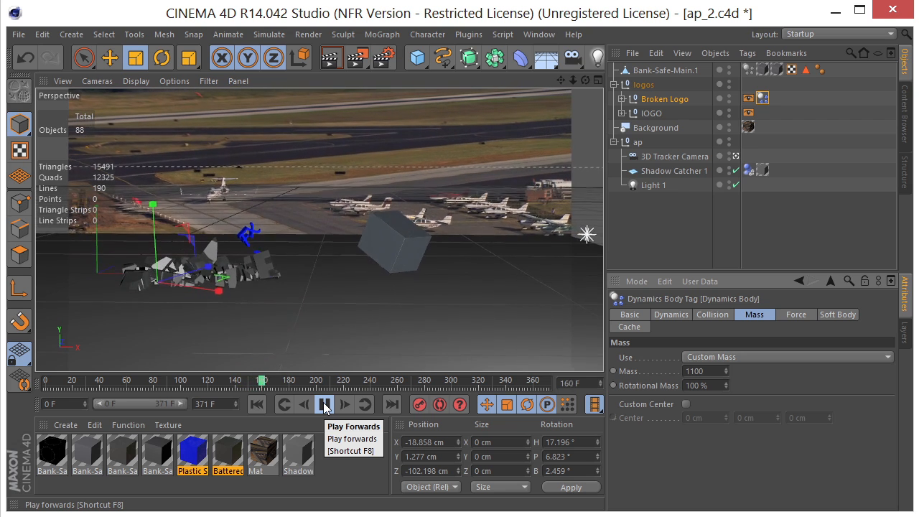
left_click(324, 405)
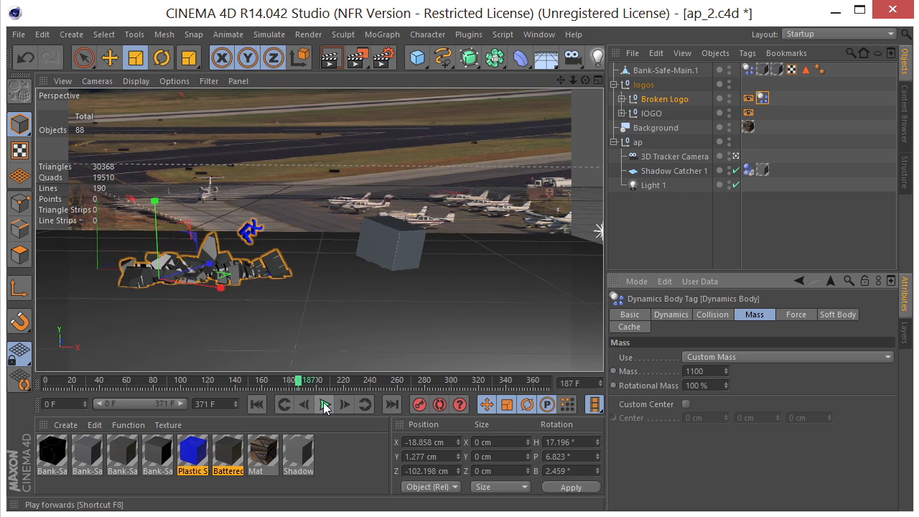
left_click(256, 405)
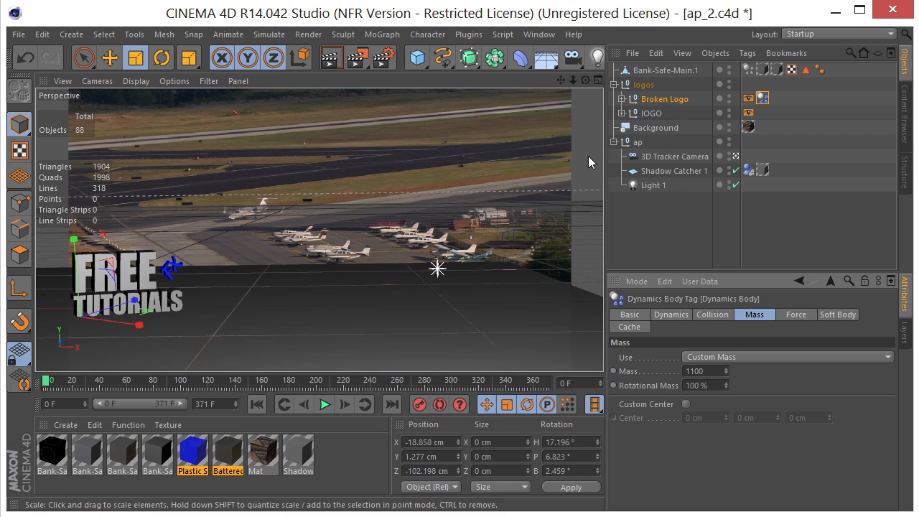
Move the Bank-Safe-Main.1 object in the Top view to about X 684.5 cm, Z -139.8 cm, and return to the Perspective view.
middle_click(326, 213)
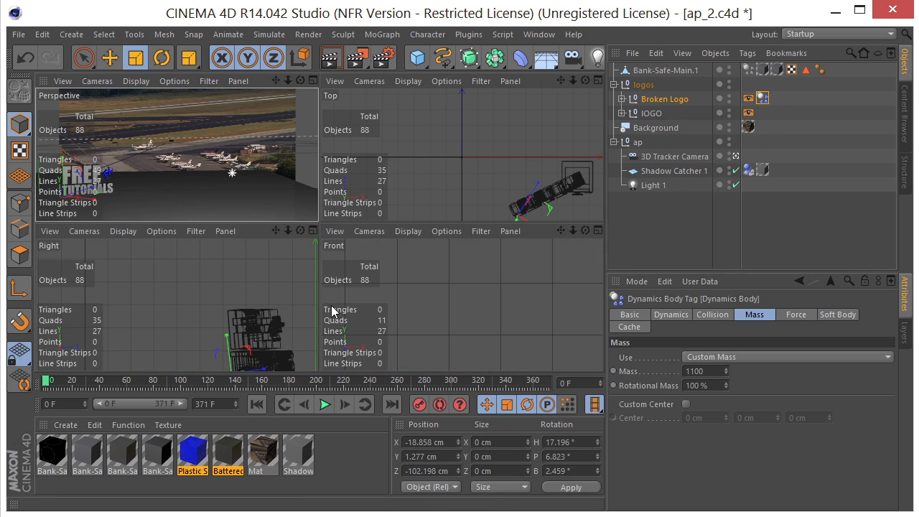
left_click(677, 72)
left_click_drag(589, 144, 587, 148)
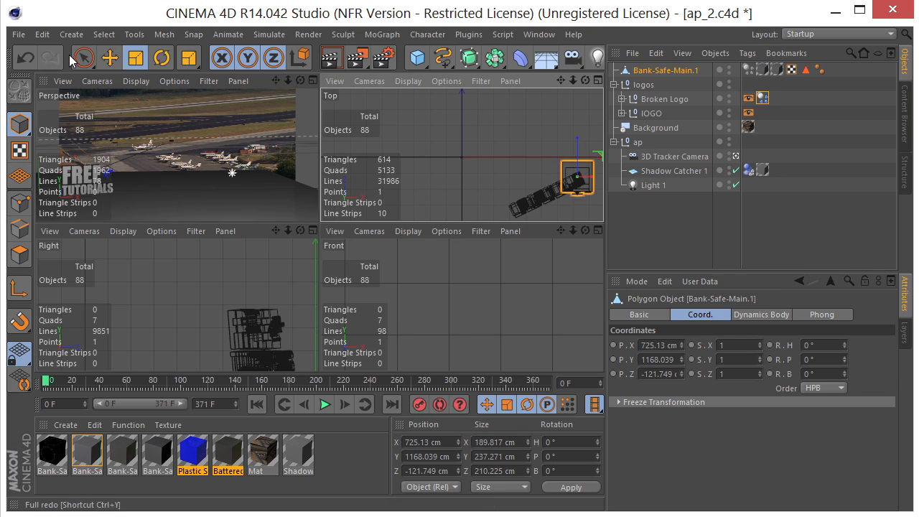
left_click(110, 58)
left_click_drag(585, 129, 578, 132)
middle_click(197, 144)
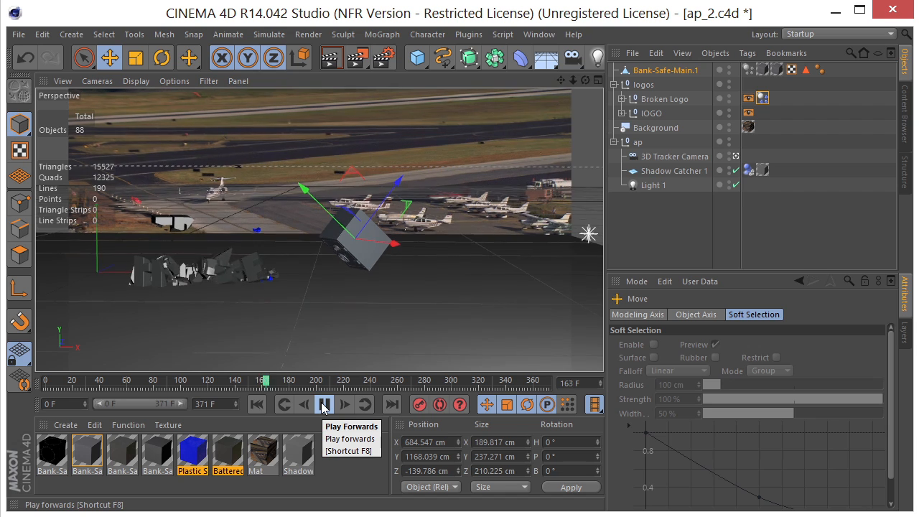
Play the simulation to check the safe's new position, rewind it, and play the cached simulation up to frame 227.
left_click(323, 407)
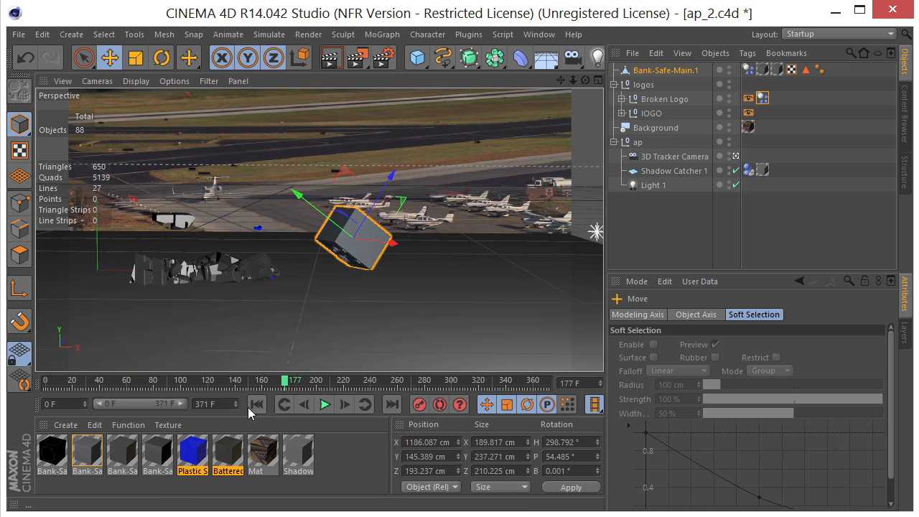
left_click(257, 407)
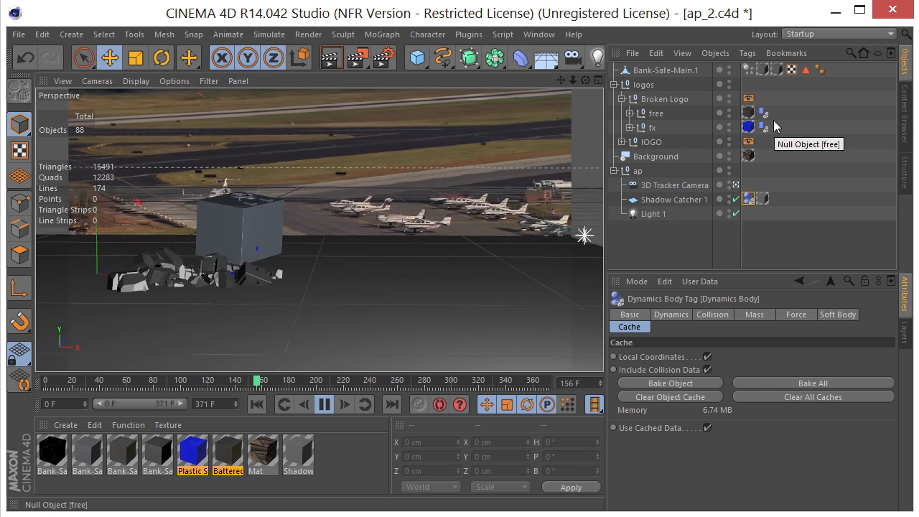
left_click(325, 405)
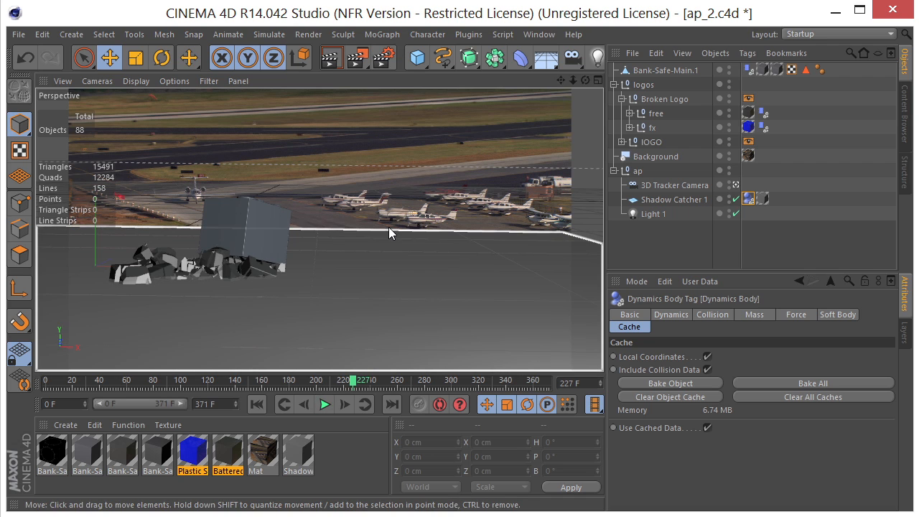
Change the type of Light 1 to Infinite.
left_click(650, 214)
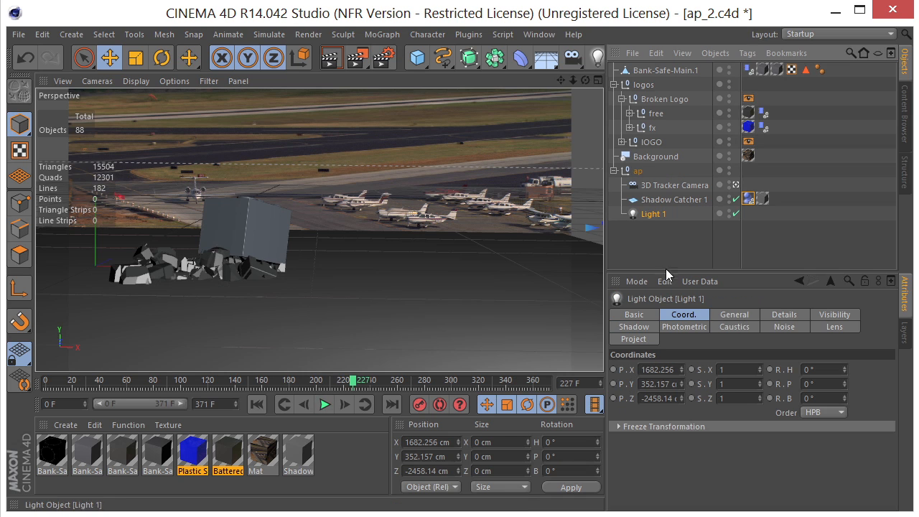
left_click(731, 317)
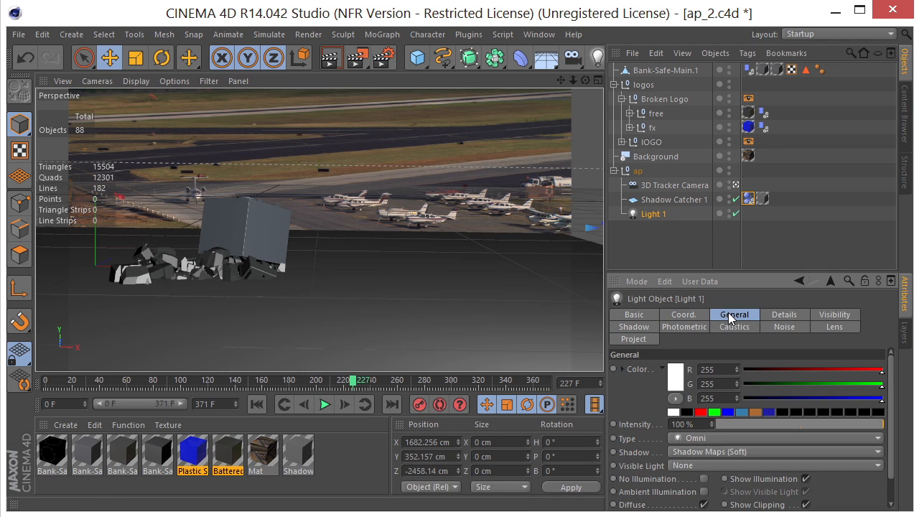
left_click(700, 440)
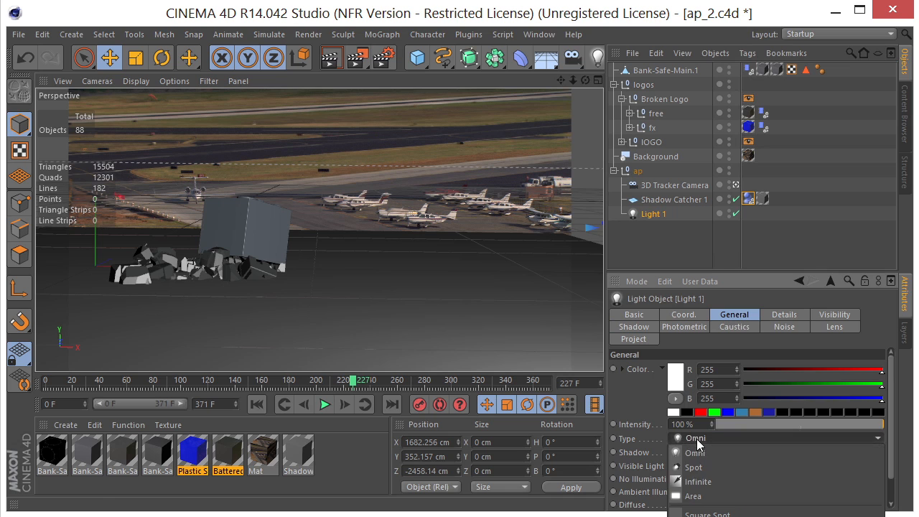
left_click(702, 488)
Move Light 1 above the logo in the Right view, to about Y 2098.7 cm and Z -553.9 cm.
middle_click(334, 283)
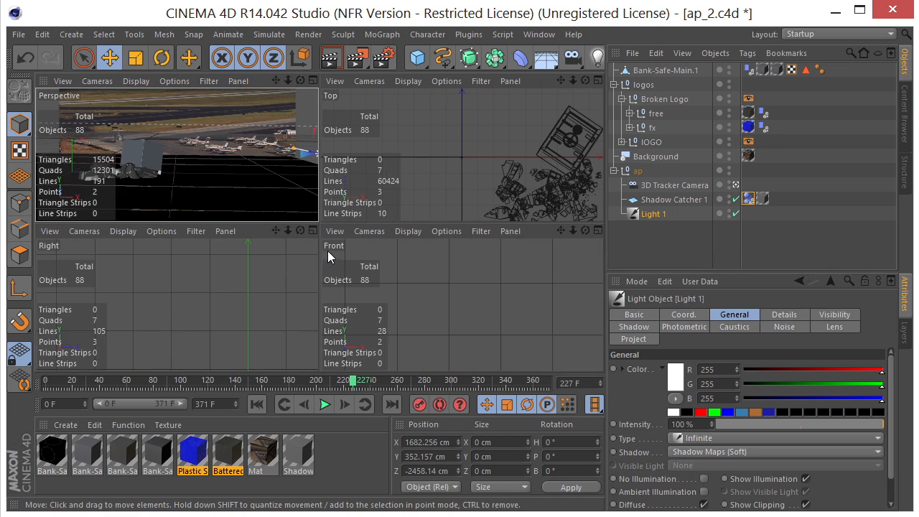
middle_click(237, 283)
scroll(323, 241, "down", 3)
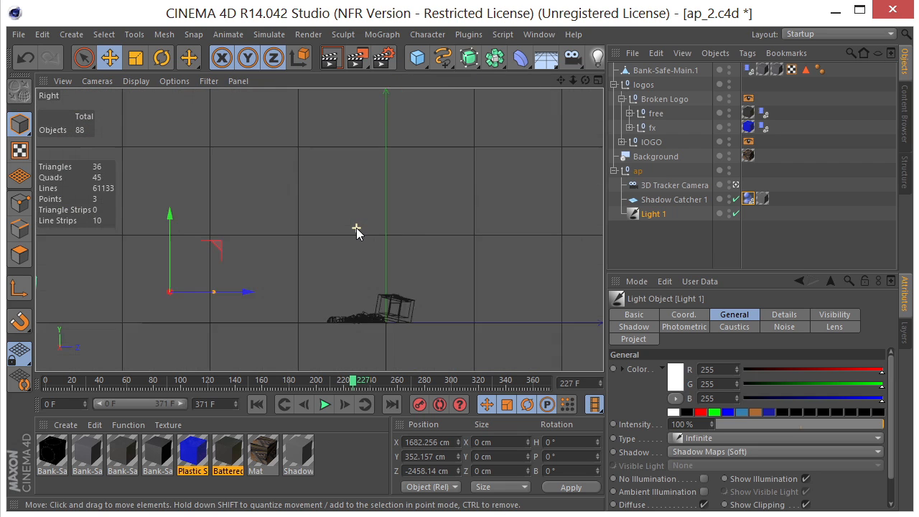
scroll(356, 228, "down", 2)
left_click_drag(231, 193, 267, 90)
left_click_drag(302, 169, 415, 170)
Rotate Light 1 downward in the Right view to a pitch of about -68.7°, and return to the Perspective view.
left_click(162, 58)
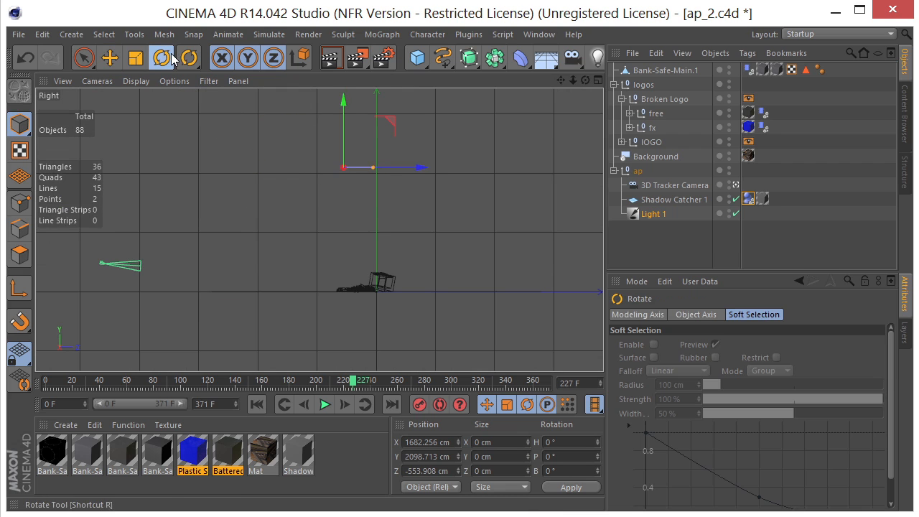
left_click_drag(372, 140, 386, 185)
middle_click(342, 164)
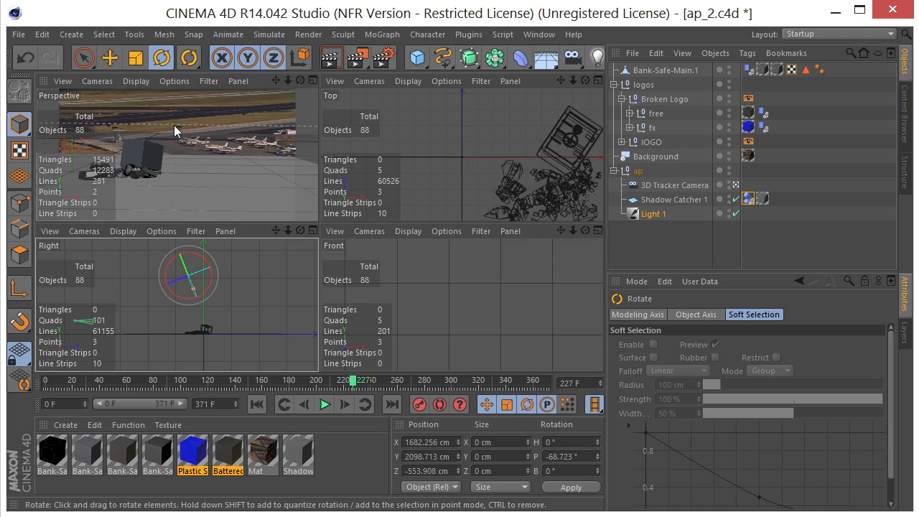
middle_click(175, 129)
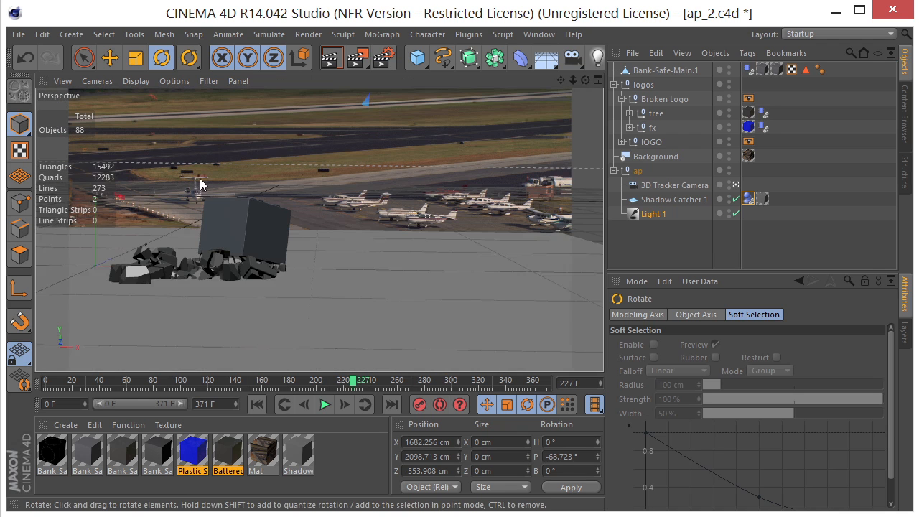
Set the shadow type of Light 1 to Area.
left_click(653, 217)
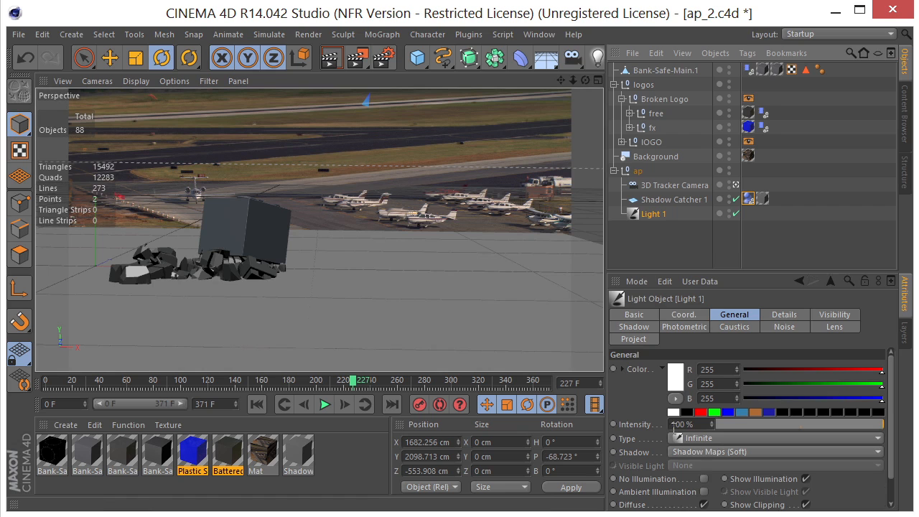
left_click(696, 452)
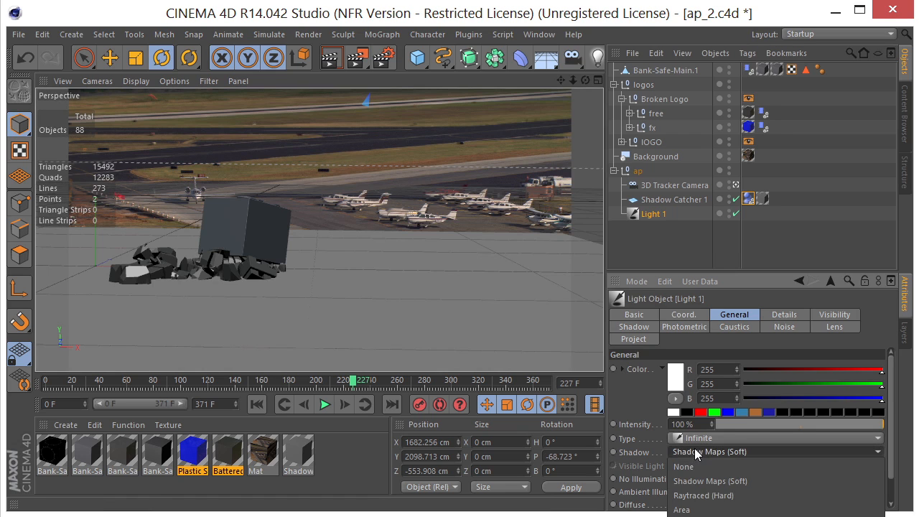
left_click(691, 507)
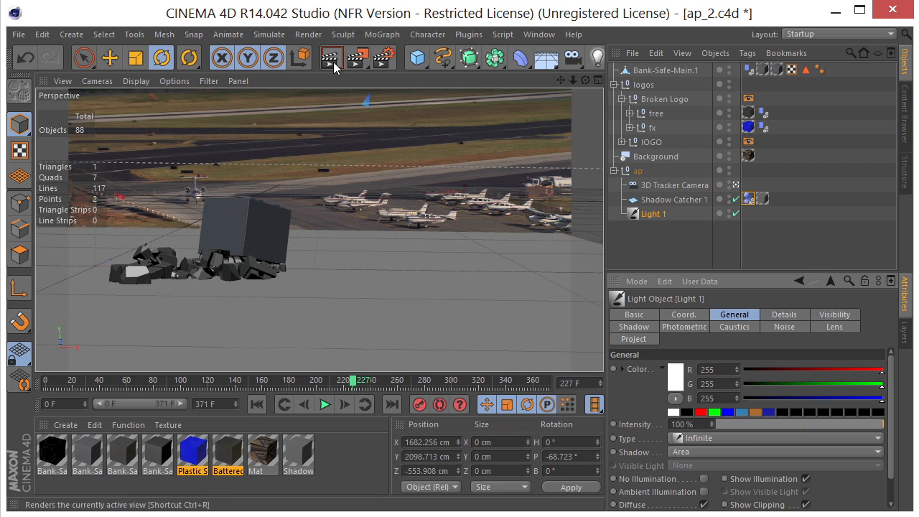
Render the Perspective view at frame 227 and at frame 80 to check the light and its shadows.
left_click(333, 59)
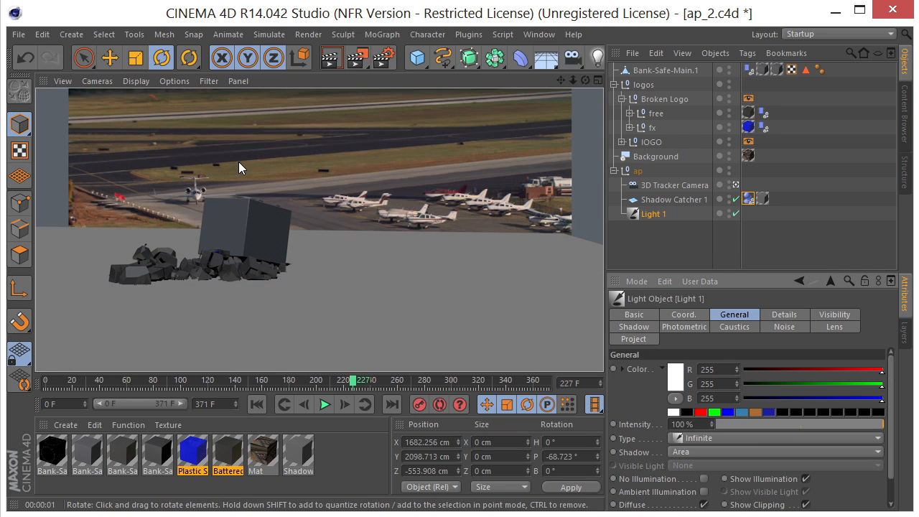
left_click_drag(352, 375, 153, 390)
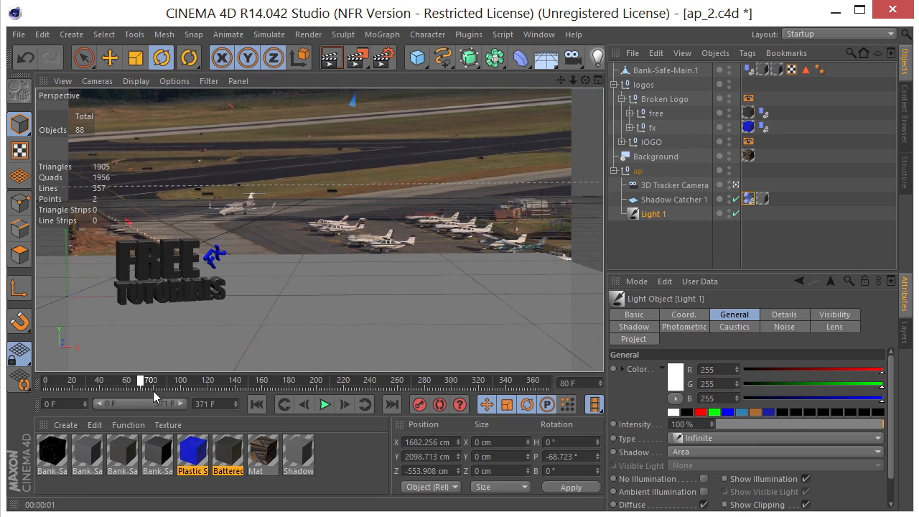
left_click(329, 60)
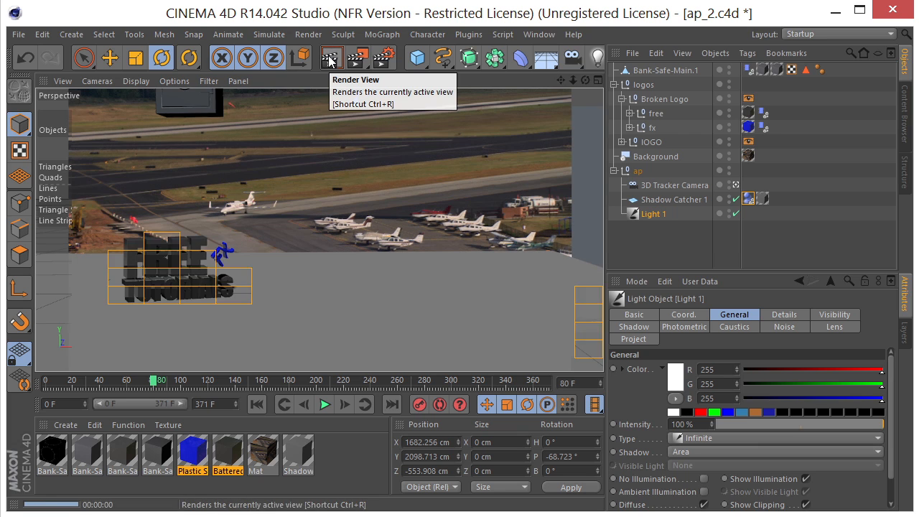
Add a Target tag to Light 1 and set its target object to the free group of the broken logo.
middle_click(325, 224)
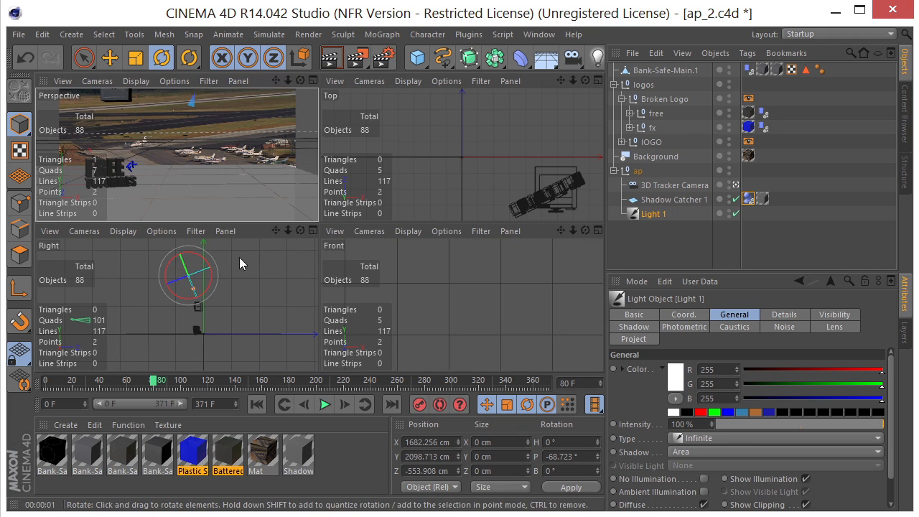
right_click(652, 216)
mouse_move(702, 170)
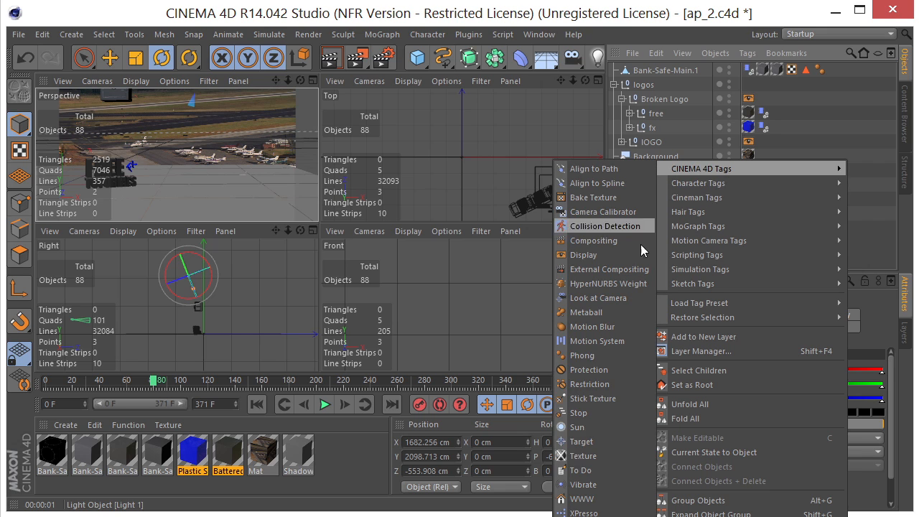
left_click(594, 440)
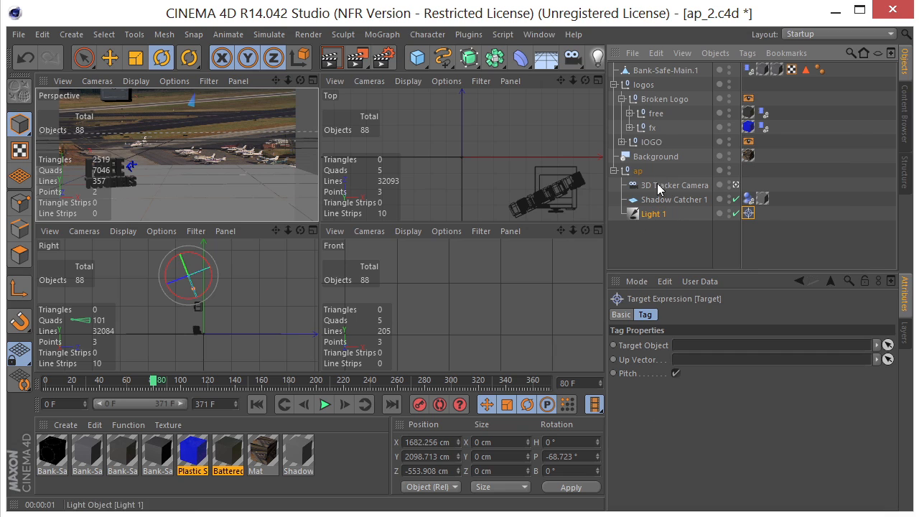
left_click(657, 117)
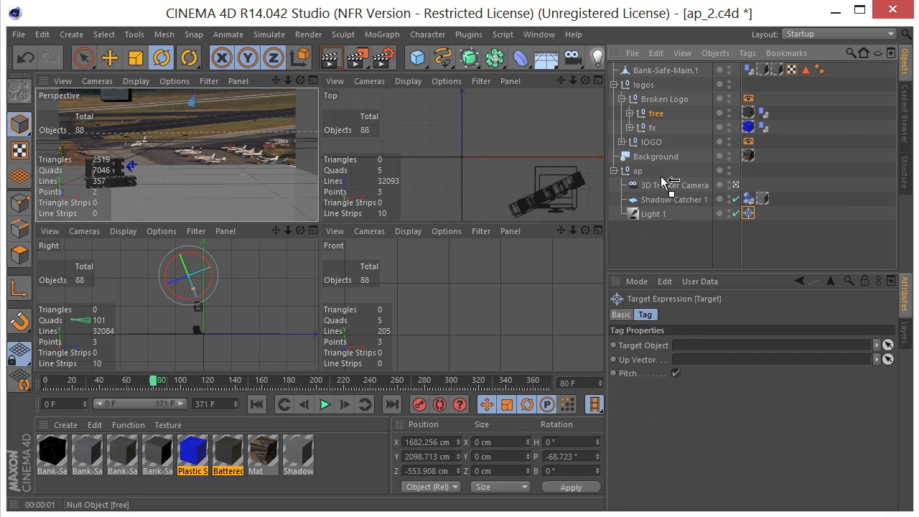
left_click_drag(686, 352, 687, 350)
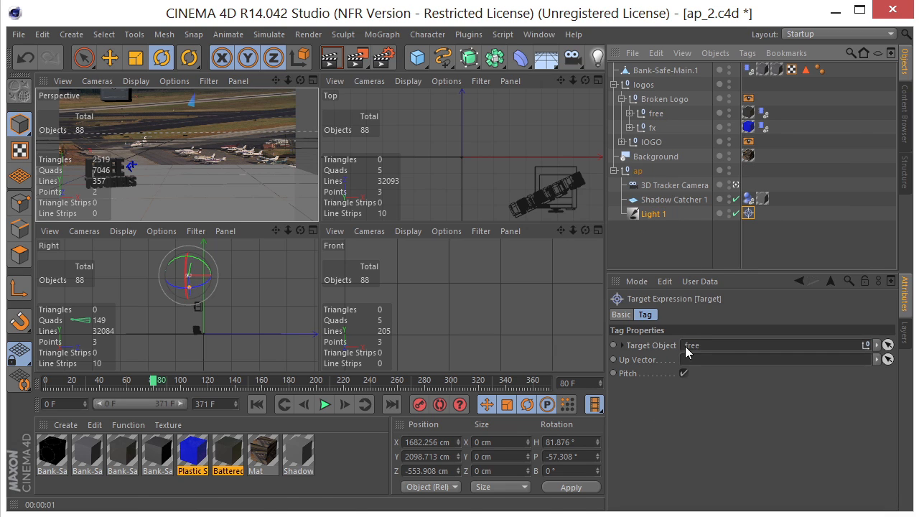
Move Light 1 in the Right view to about Y 3118.9 cm and Z 940.3 cm, and render the Perspective view.
middle_click(232, 285)
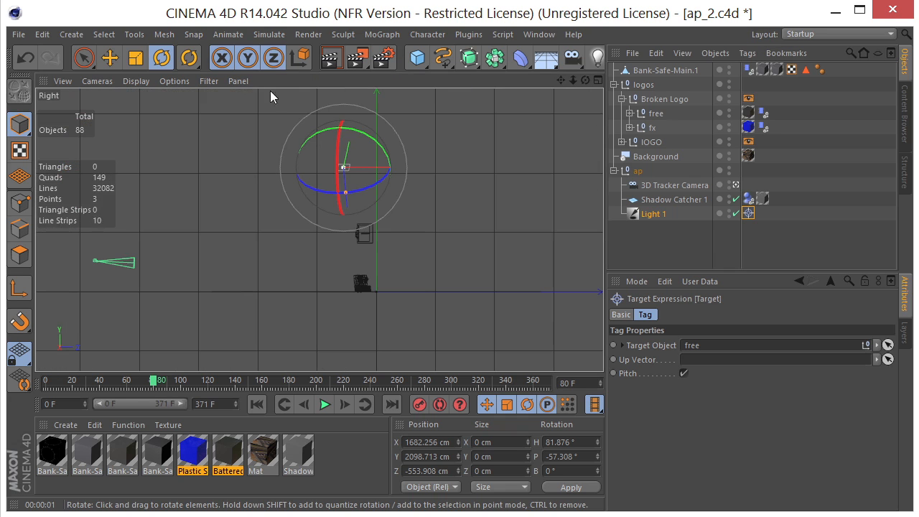
left_click(114, 59)
left_click_drag(429, 166, 480, 170)
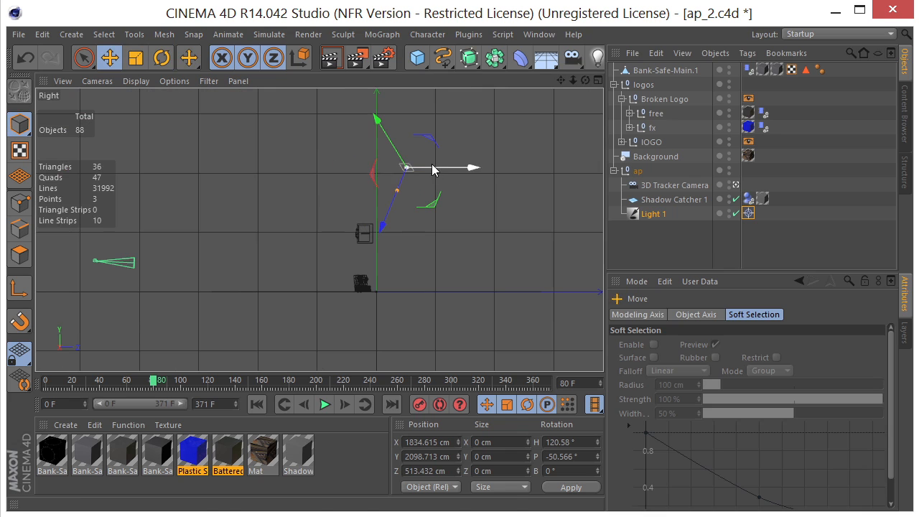
left_click_drag(382, 230, 411, 171)
middle_click(411, 171)
middle_click(174, 123)
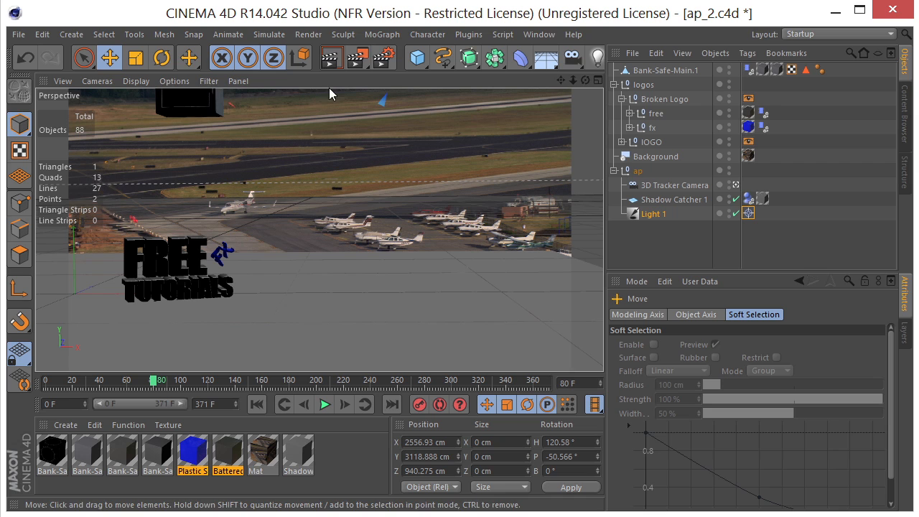
left_click(329, 61)
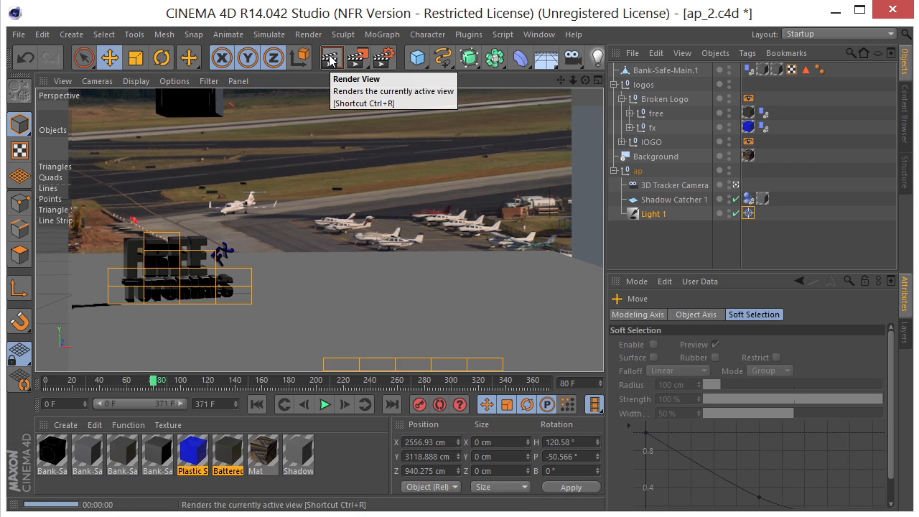
Move Light 1 in the Front view to about X 968.5 cm and Z 3628.2 cm, and render the Perspective view.
middle_click(204, 251)
middle_click(431, 308)
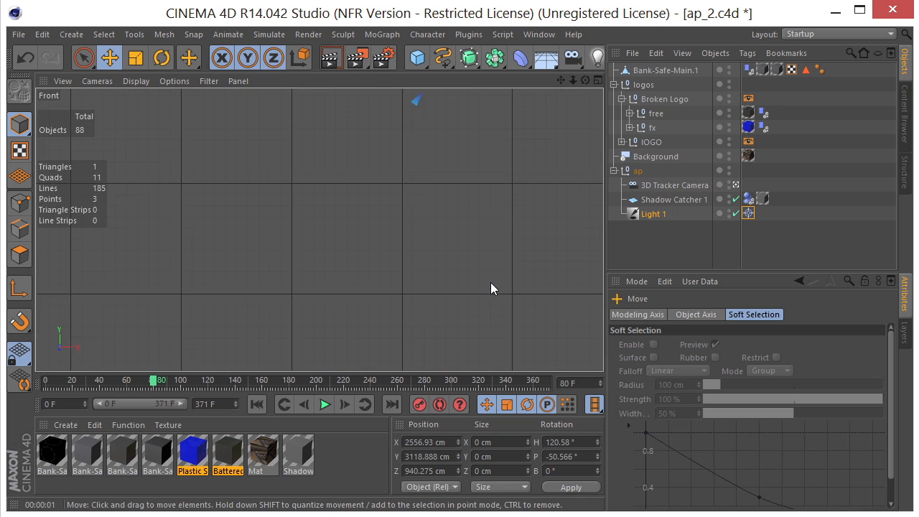
scroll(496, 297, "down", 5)
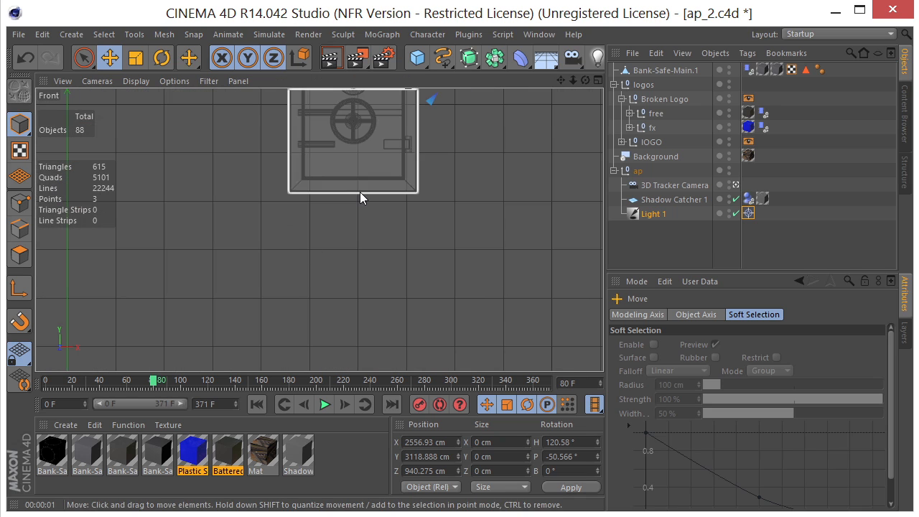
scroll(366, 201, "down", 8)
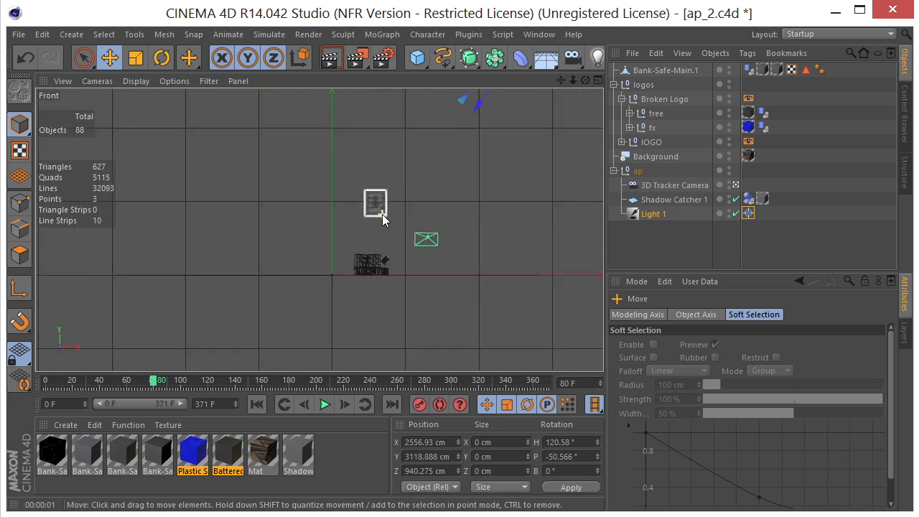
left_click_drag(420, 127, 360, 113)
middle_click(359, 113)
middle_click(225, 106)
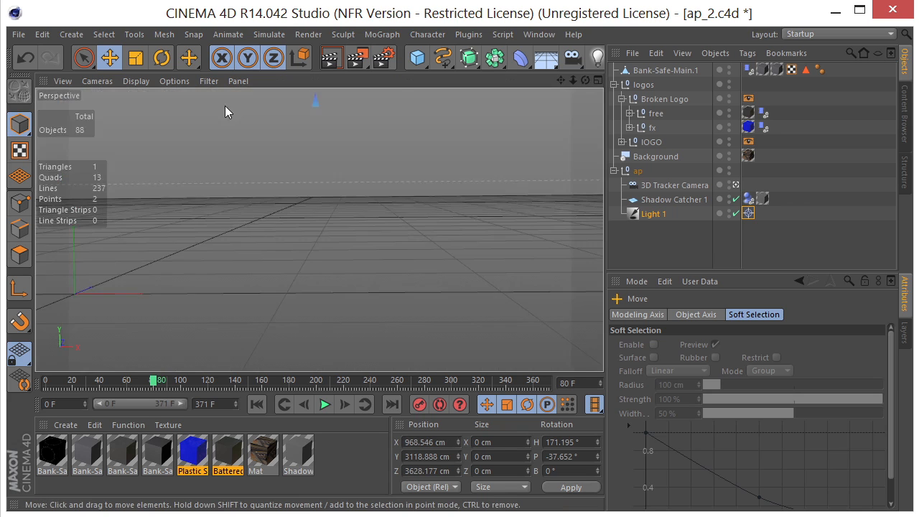
left_click(331, 58)
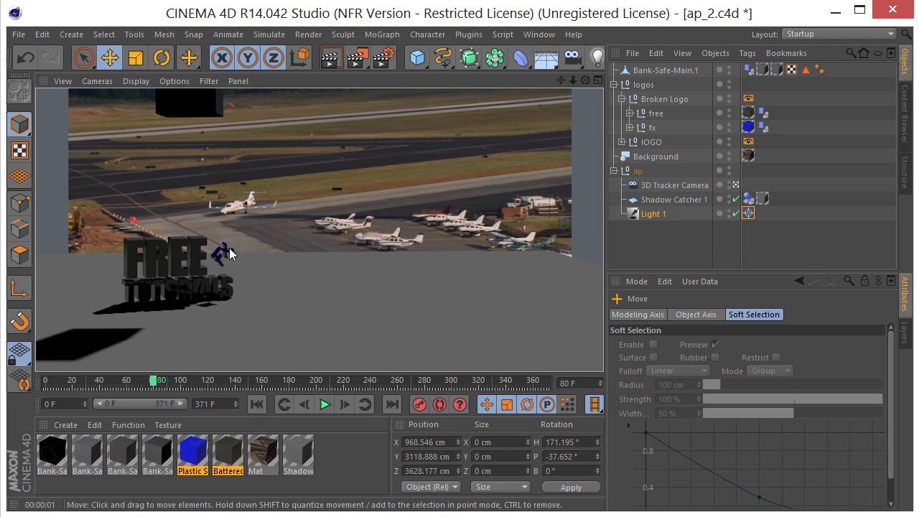
Move Light 1 in the Right view to about Y 4928.1 cm and Z 769.1 cm, and render the Perspective view.
middle_click(230, 250)
middle_click(266, 257)
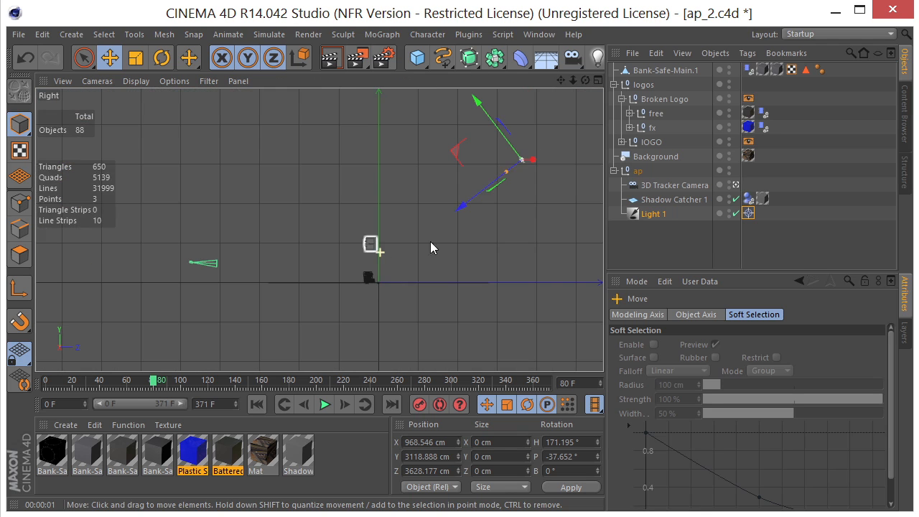
left_click_drag(489, 117, 388, 170)
middle_click(309, 184)
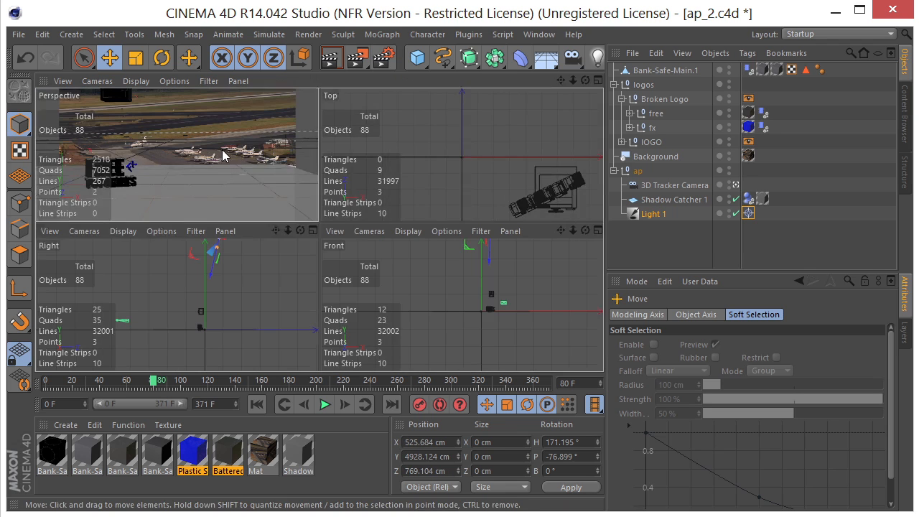
middle_click(222, 149)
left_click(329, 60)
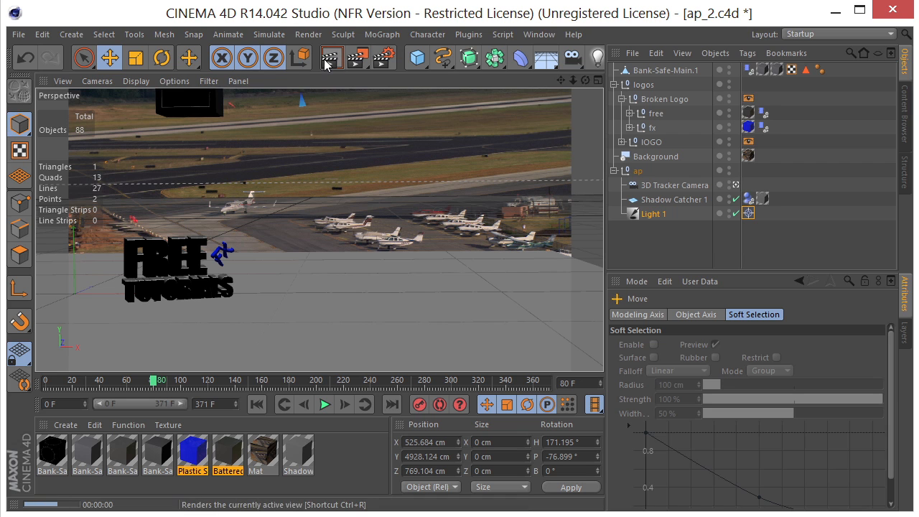
Move Light 1 over the logo in the Top view, to about Z -206.1 cm, and render the Perspective view.
middle_click(203, 208)
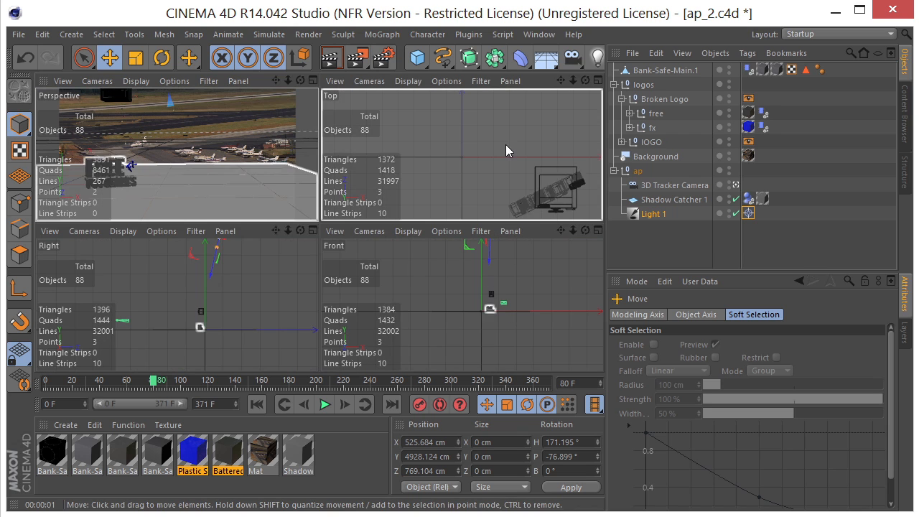
middle_click(505, 144)
scroll(521, 232, "down", 3)
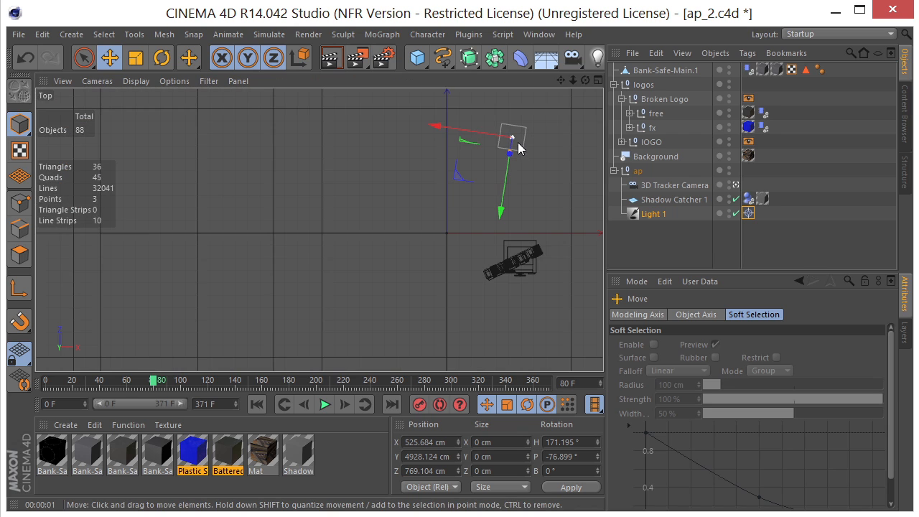
left_click_drag(532, 152, 528, 257)
middle_click(403, 249)
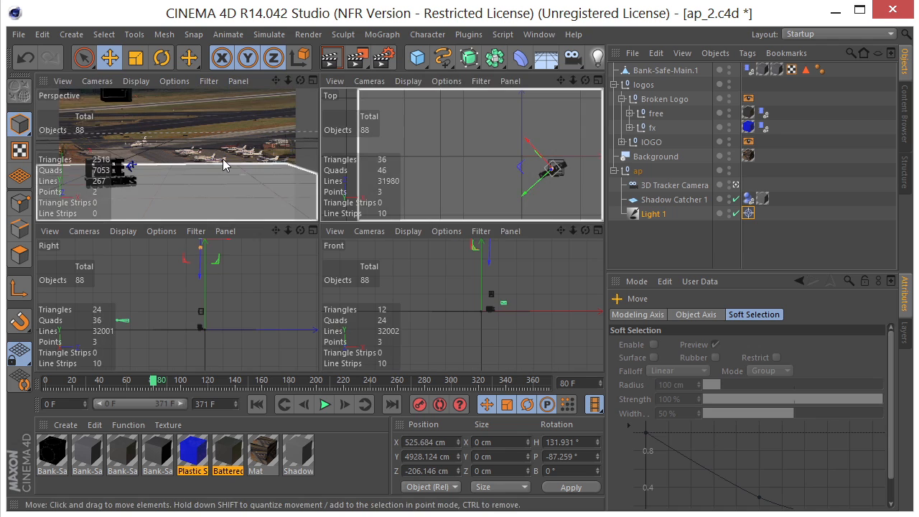
middle_click(223, 159)
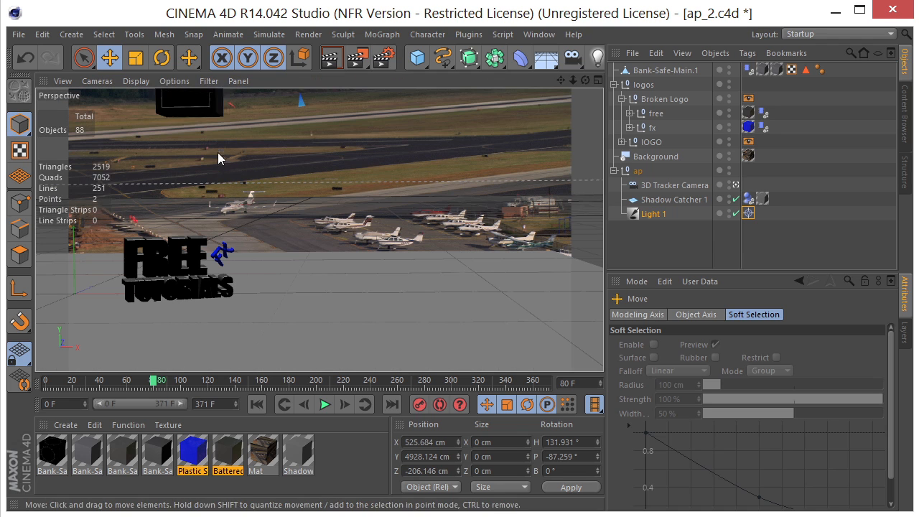
left_click(335, 60)
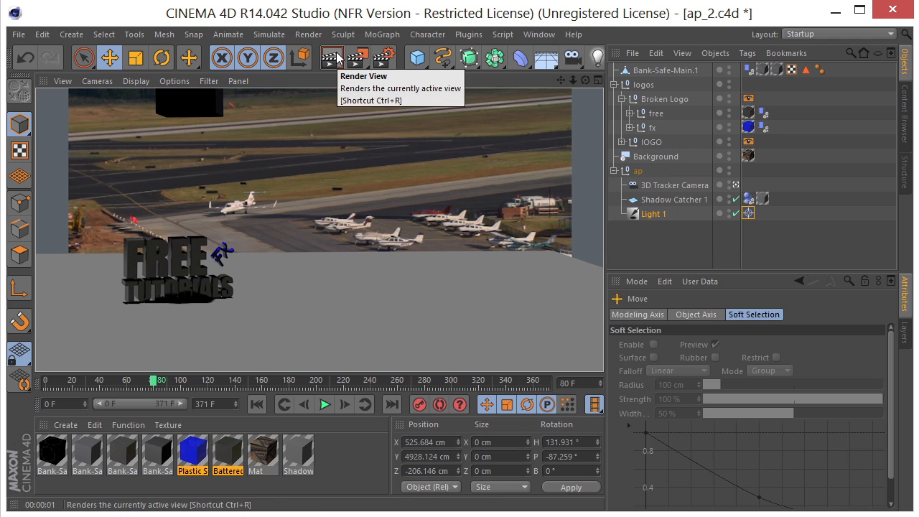
Shift Light 1 in the Right view to about X 838.5 cm and Z -554.4 cm, and render the Perspective view.
middle_click(266, 237)
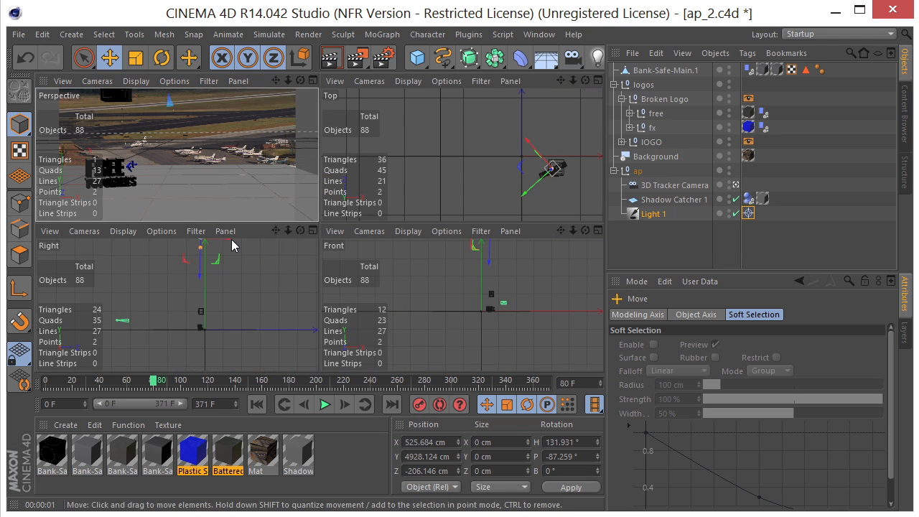
left_click_drag(226, 239, 219, 239)
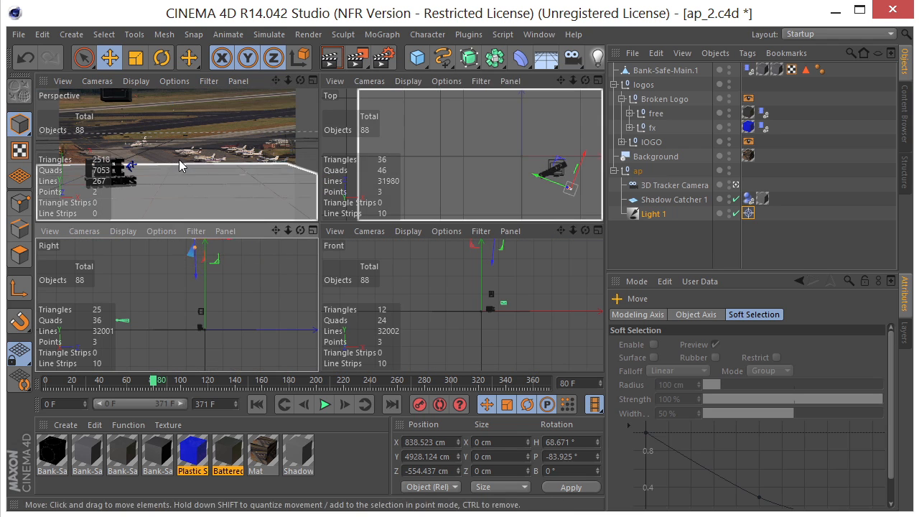
middle_click(179, 160)
left_click(330, 61)
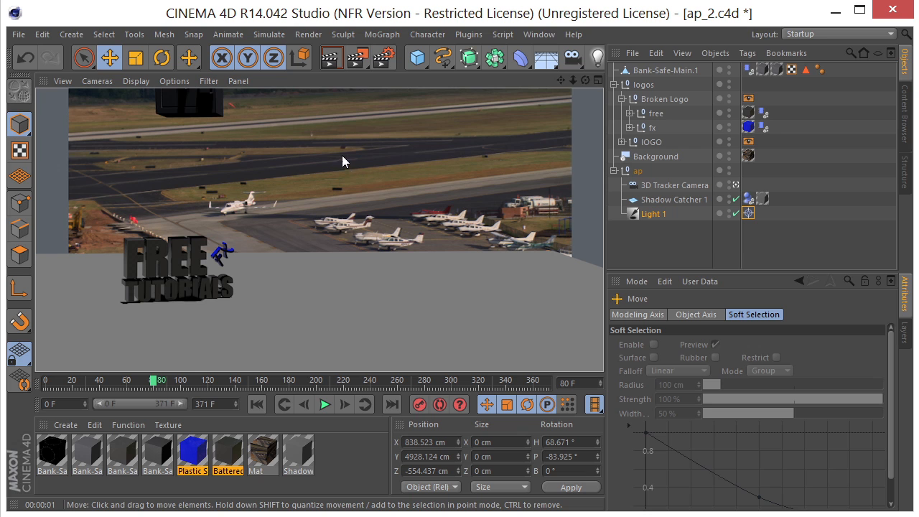
Shift Light 1 in the Right view to about X 1352.3 cm and Z 761.3 cm, and render the Perspective view.
middle_click(313, 171)
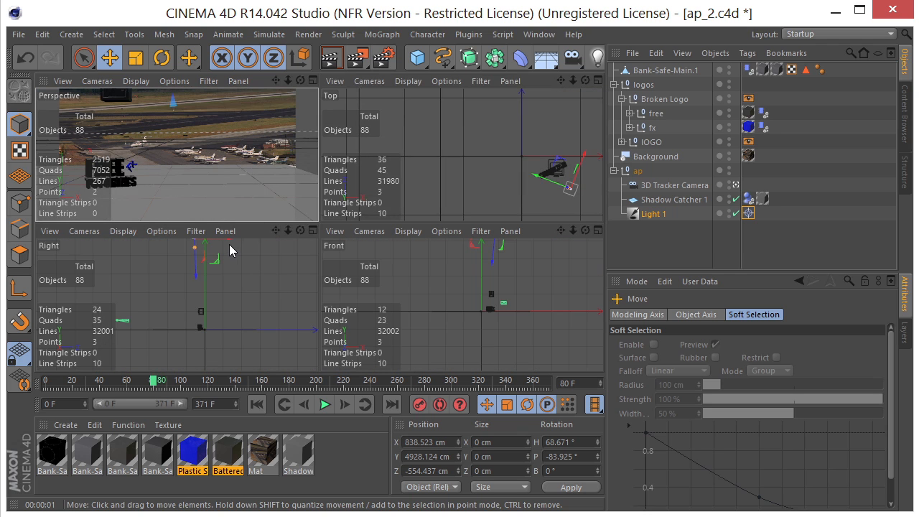
left_click_drag(228, 247, 251, 252)
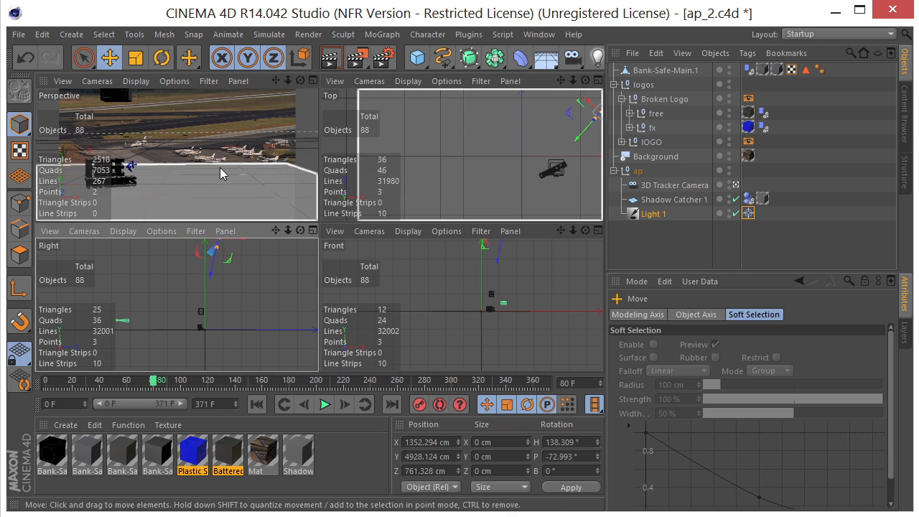
middle_click(226, 127)
left_click(341, 62)
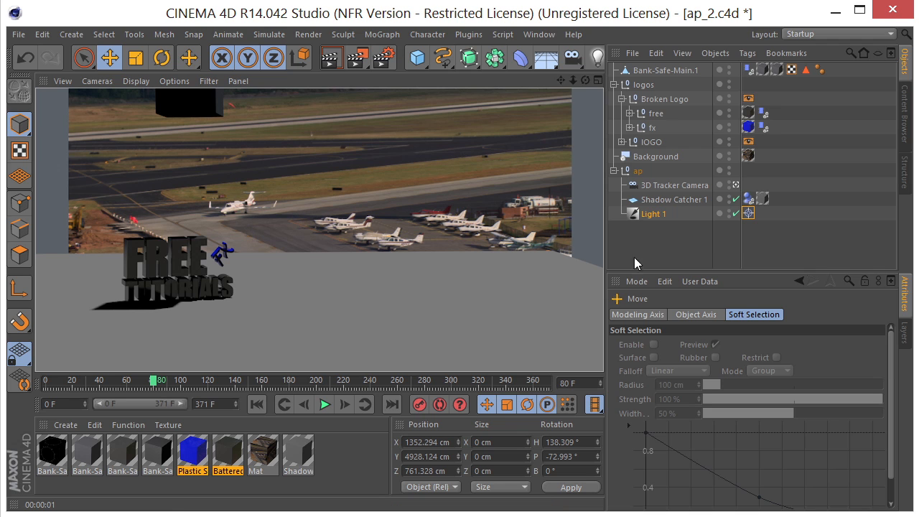
Add a Compositing tag to Shadow Catcher 1 and enable object buffer 1 in it.
left_click(666, 201)
right_click(667, 203)
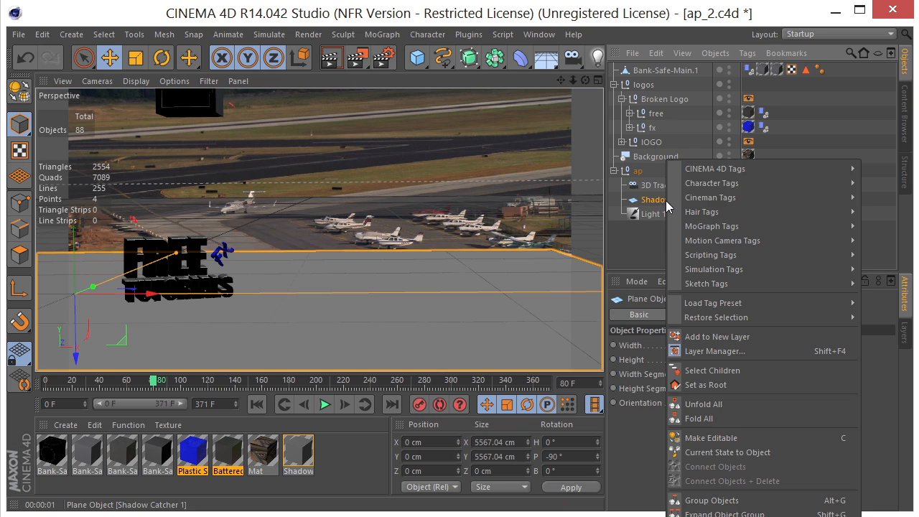
mouse_move(722, 166)
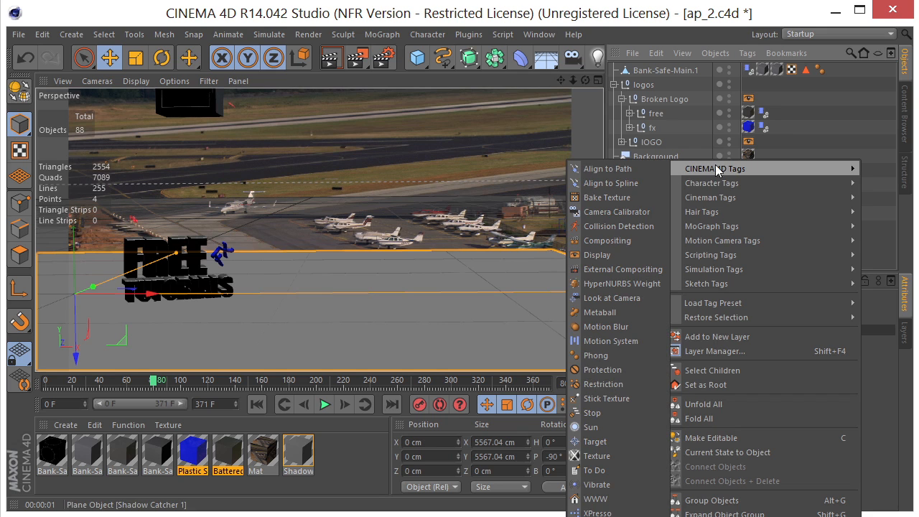
left_click(626, 240)
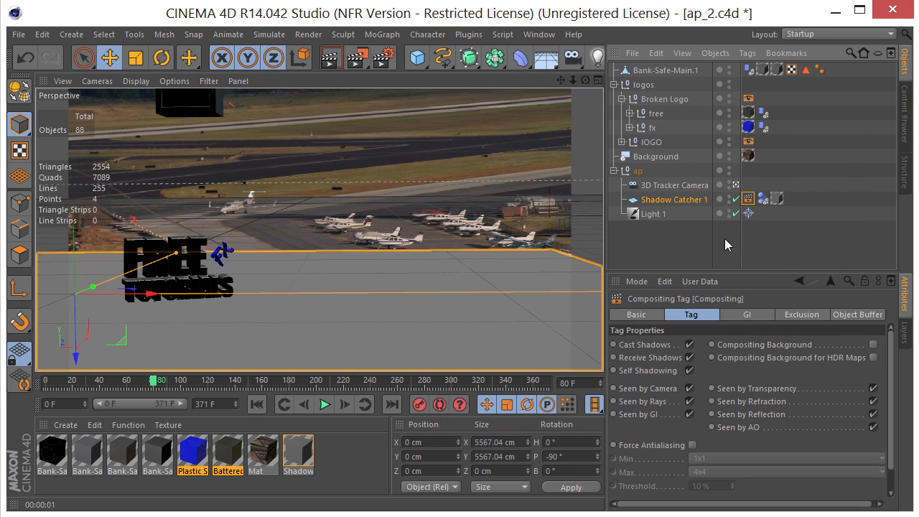
left_click(852, 316)
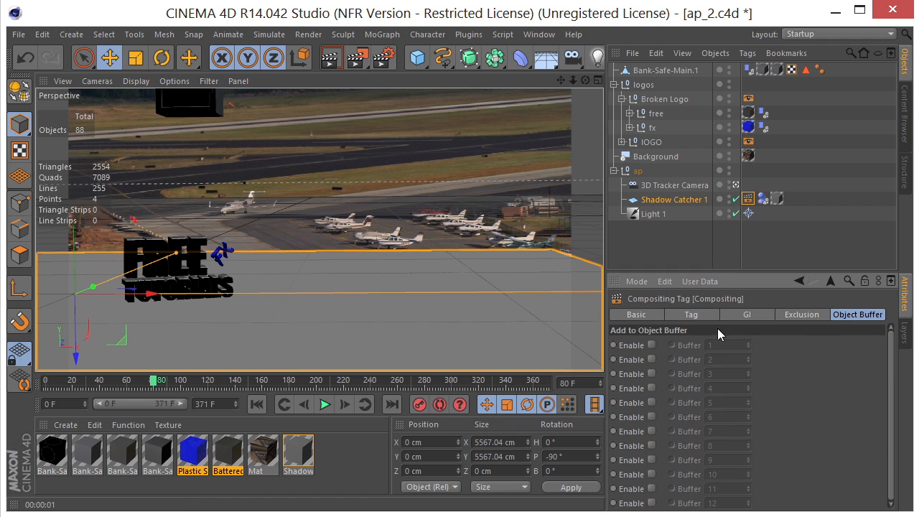
left_click(653, 345)
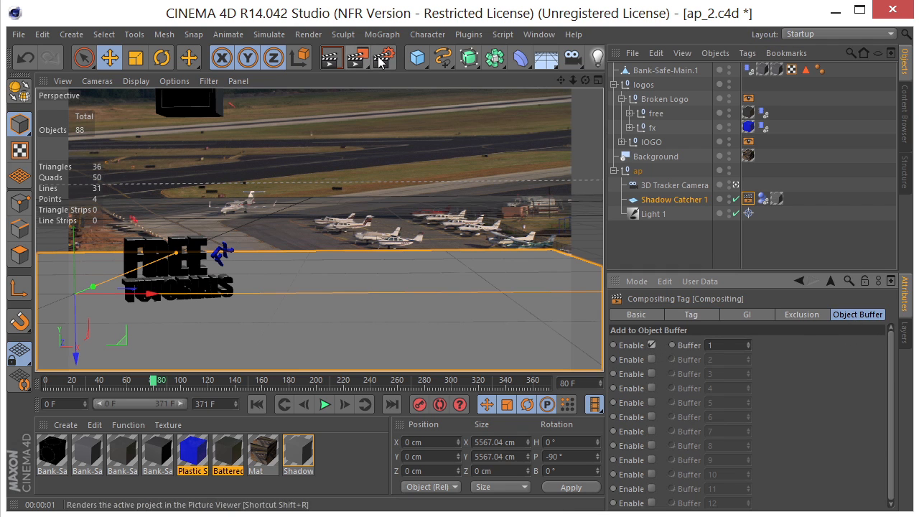
Set the anti-aliasing to Best in the render settings.
left_click(383, 58)
left_click_drag(249, 18, 406, 58)
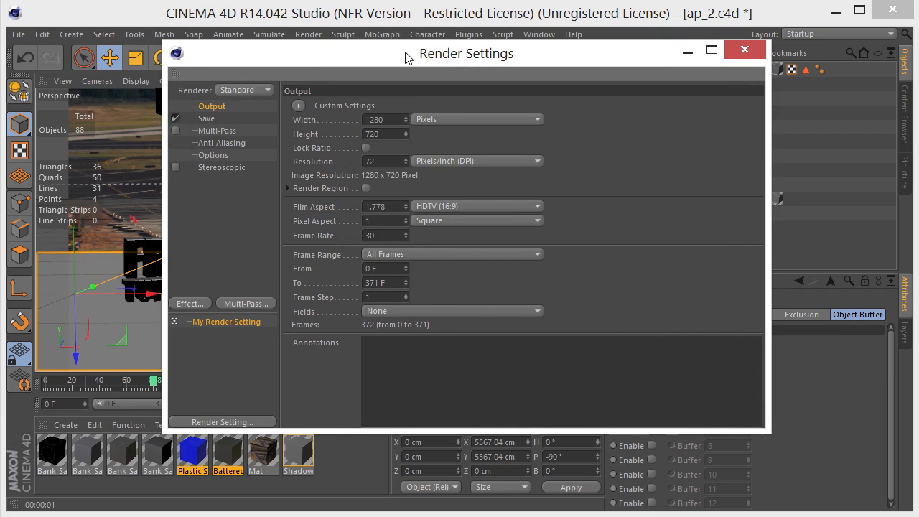
left_click(219, 143)
left_click(431, 107)
left_click(407, 149)
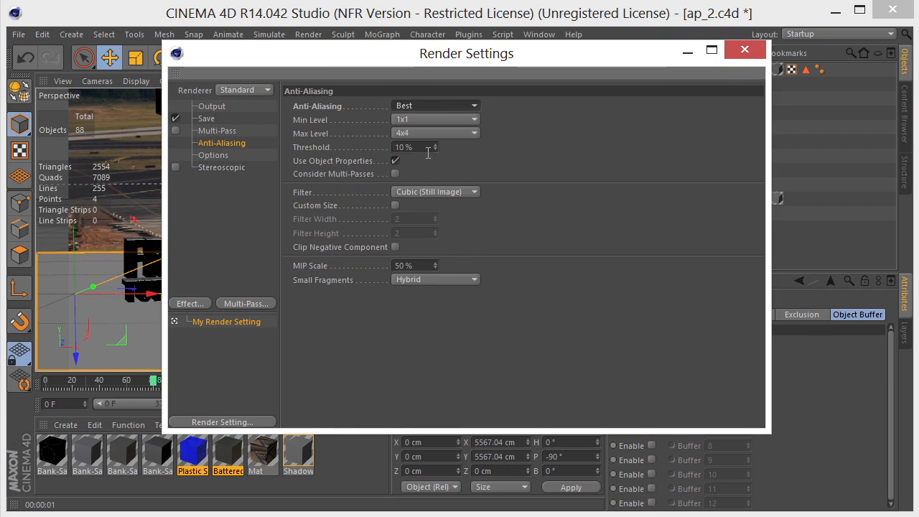
Add Shadow, Ambient Occlusion and Object Buffer passes to the multi-pass render settings.
left_click(242, 305)
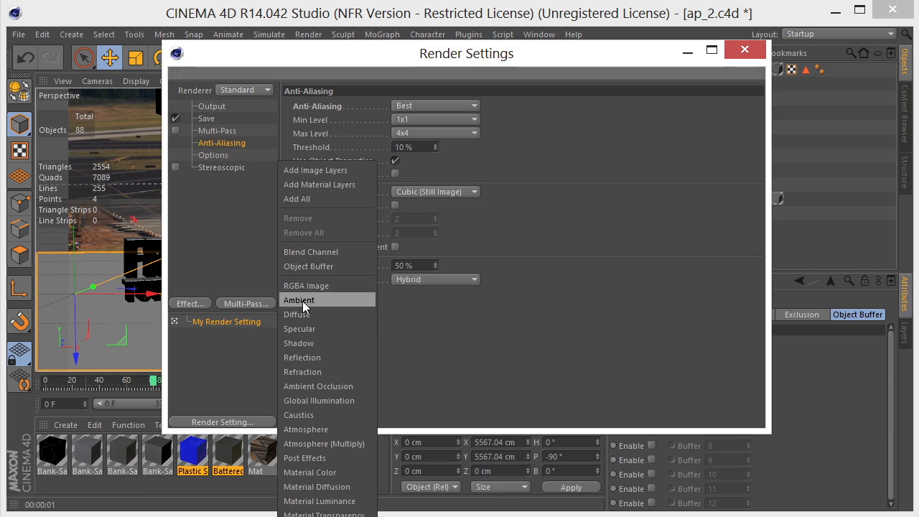
left_click(302, 343)
left_click(266, 303)
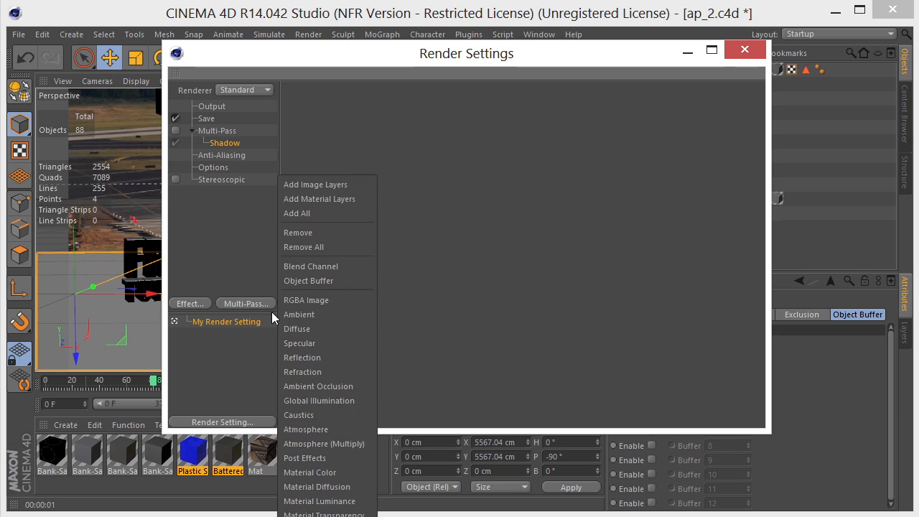
left_click(316, 385)
left_click(255, 304)
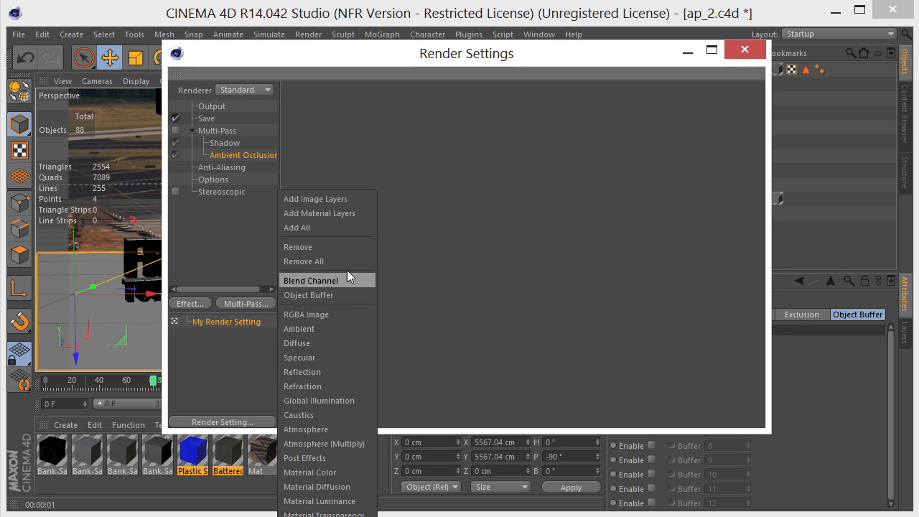
left_click(333, 296)
Add the Ambient Occlusion effect to the render settings and render the Perspective view at frame 264.
left_click(190, 303)
left_click(244, 345)
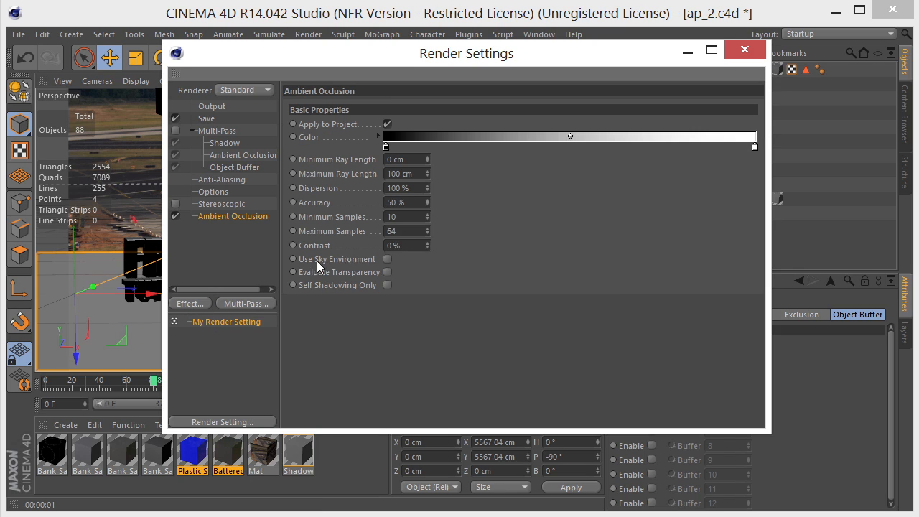
type("10")
key("Return")
left_click(745, 50)
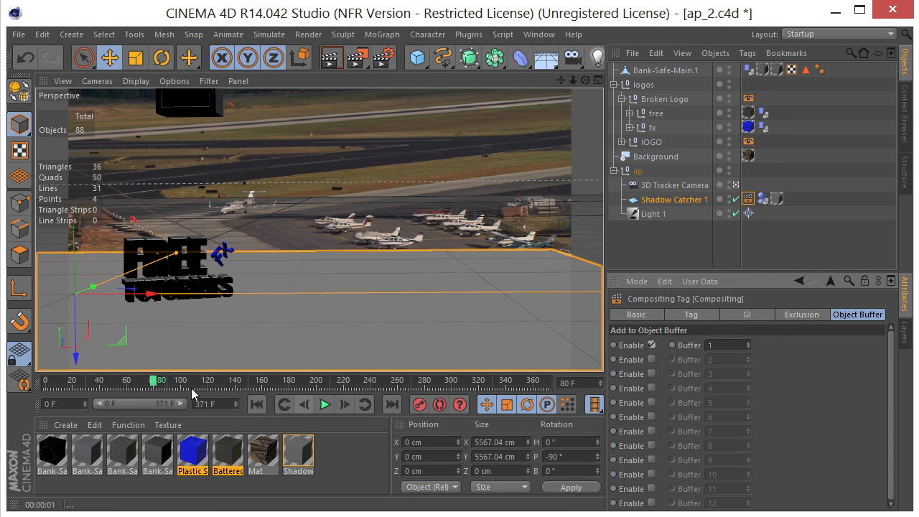
left_click_drag(159, 385, 380, 357)
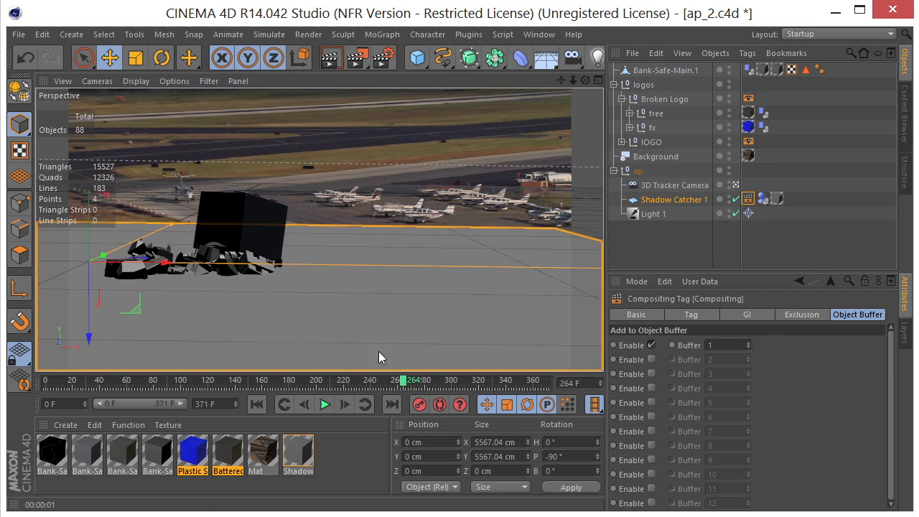
left_click(331, 64)
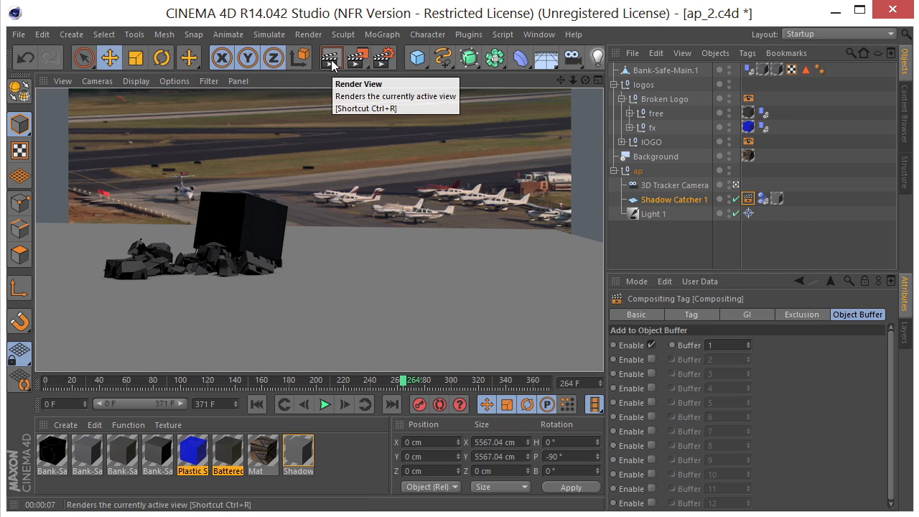
Add an omni light at about X 1224.4 cm and Y 197.9 cm with 54% intensity, and render the Perspective view.
left_click(596, 58)
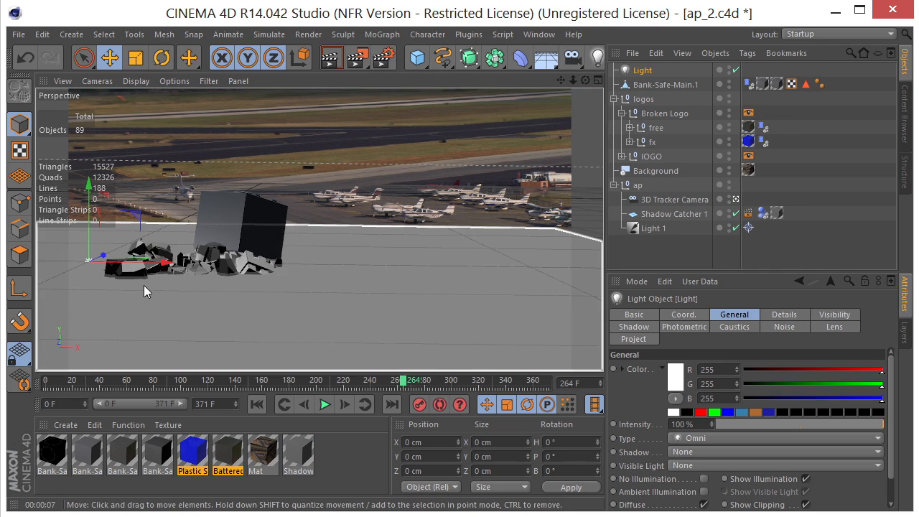
left_click_drag(154, 265, 424, 267)
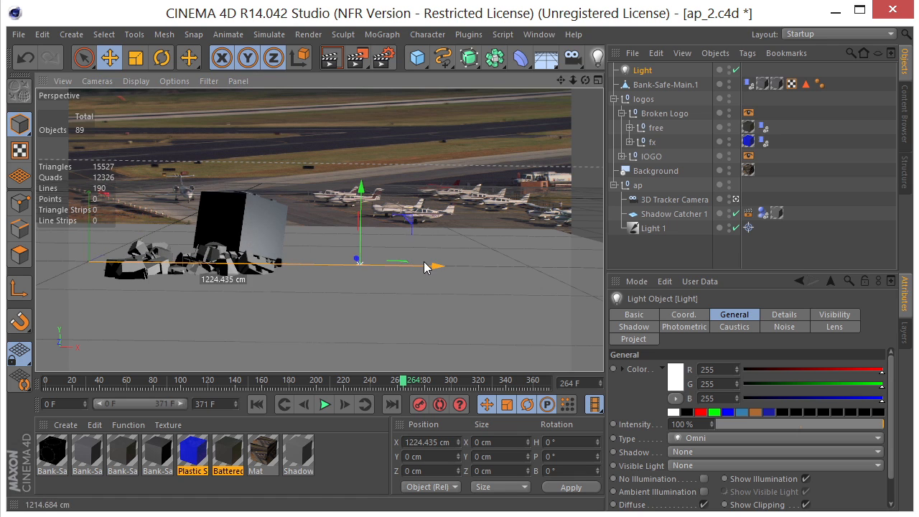
left_click_drag(362, 210, 423, 170)
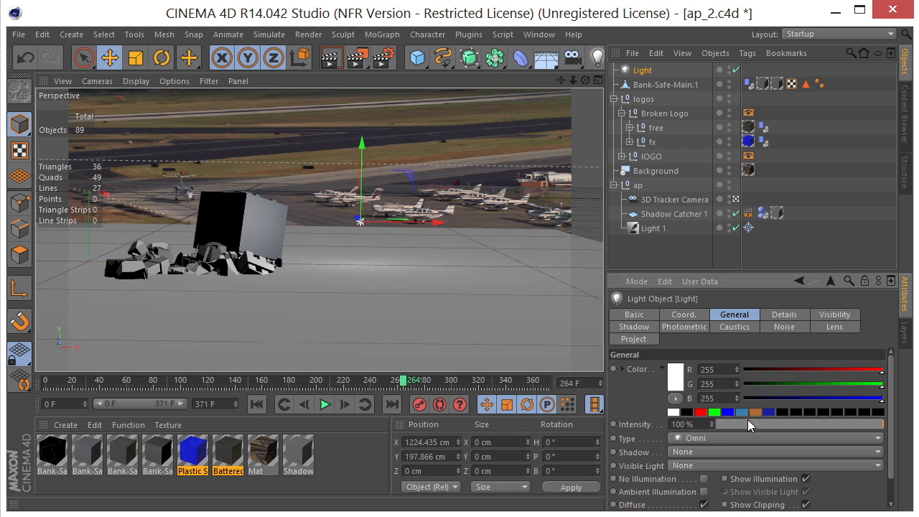
left_click_drag(858, 425, 809, 429)
left_click(331, 60)
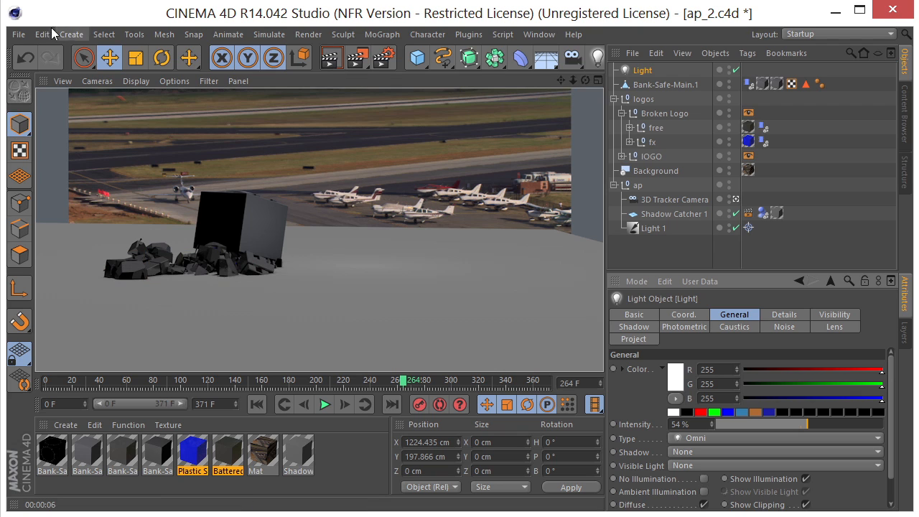
Save the ap_2.c4d scene and switch to After Effects.
left_click(18, 35)
left_click(56, 151)
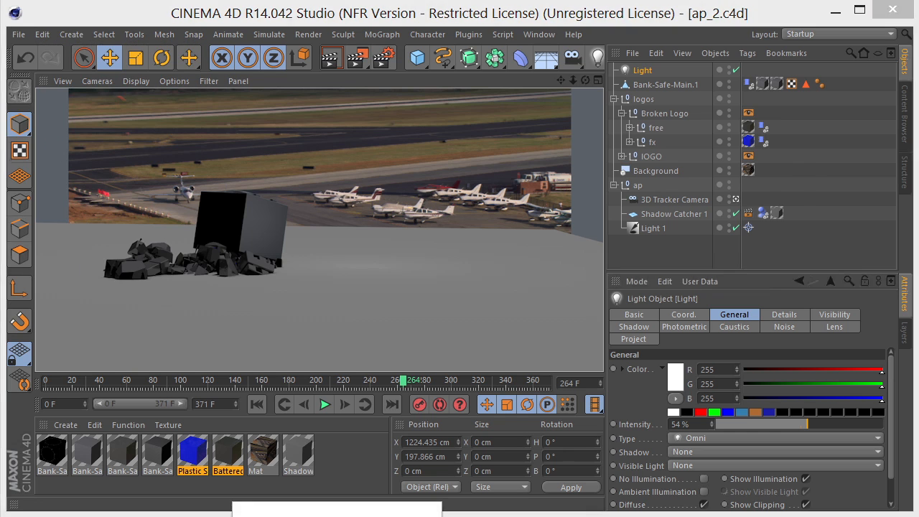
left_click(337, 516)
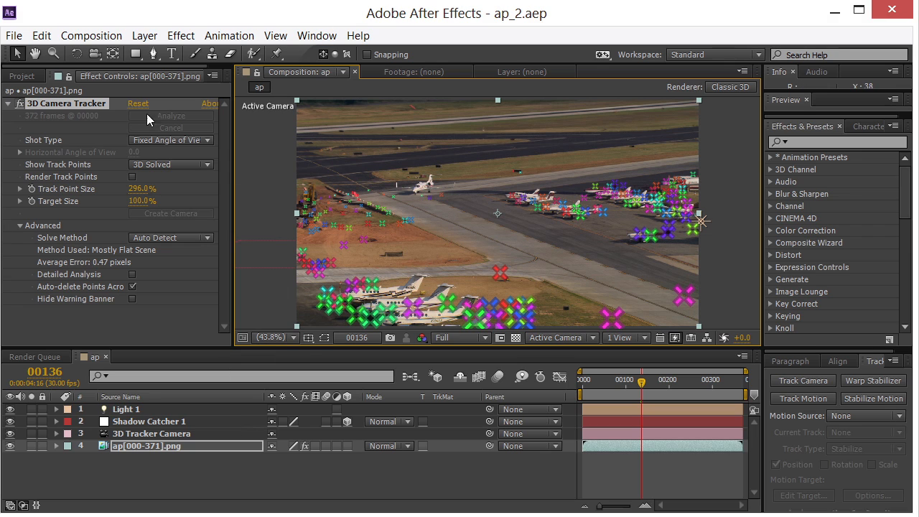
Import ap_2.c4d from the 3DTotal folder and place it as the uppermost layer of the ap composition.
left_click(21, 75)
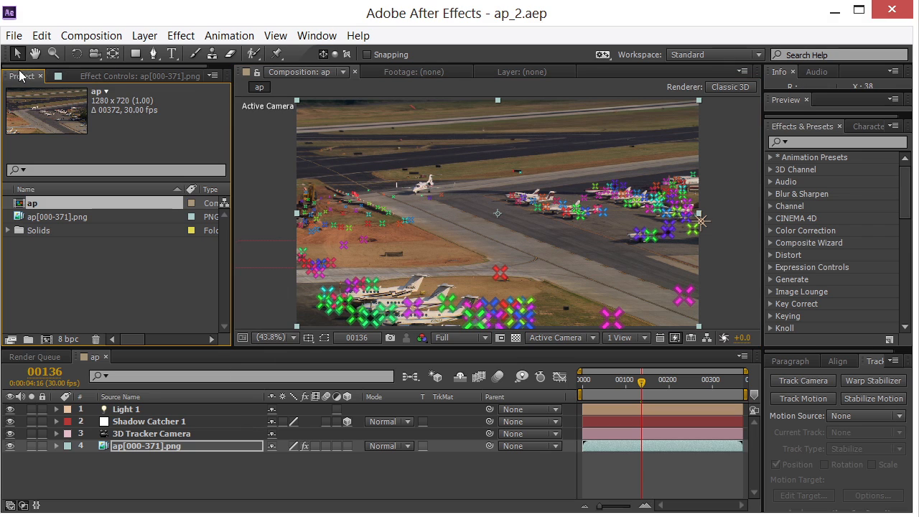
double_click(86, 278)
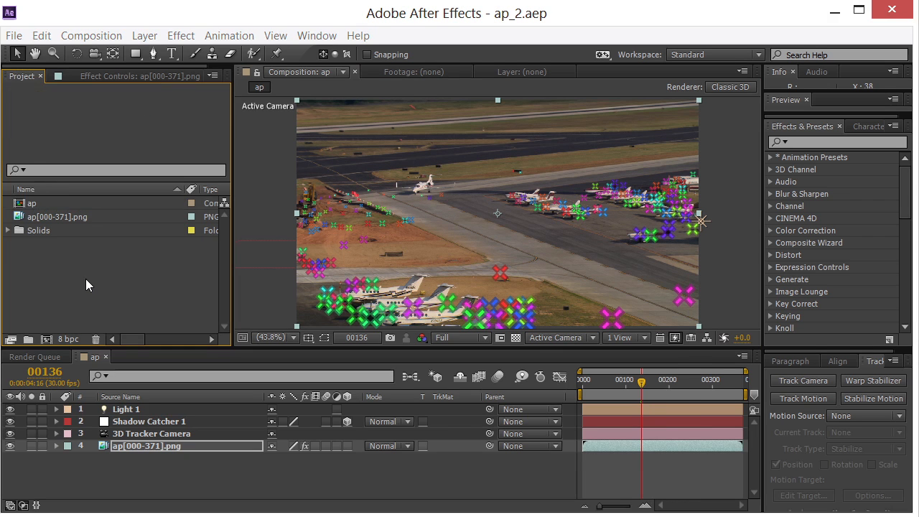
left_click(162, 70)
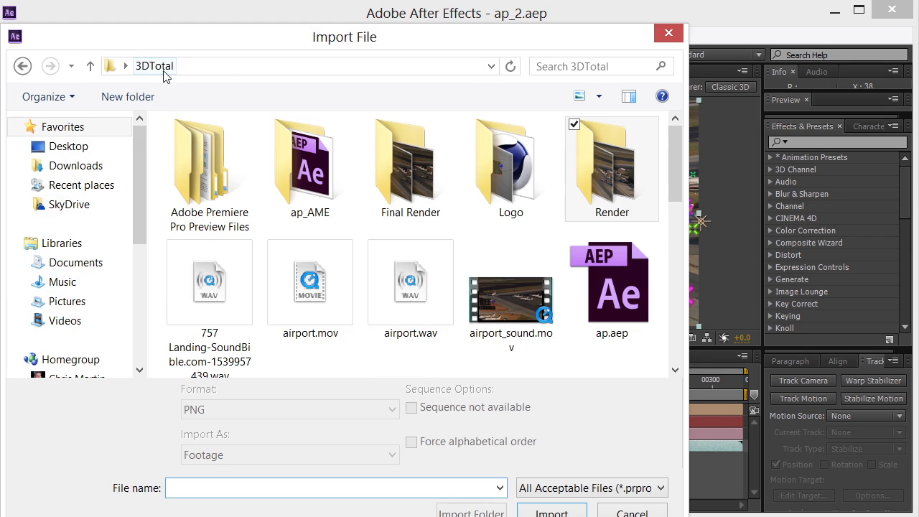
left_click(512, 287)
scroll(512, 287, "down", 2)
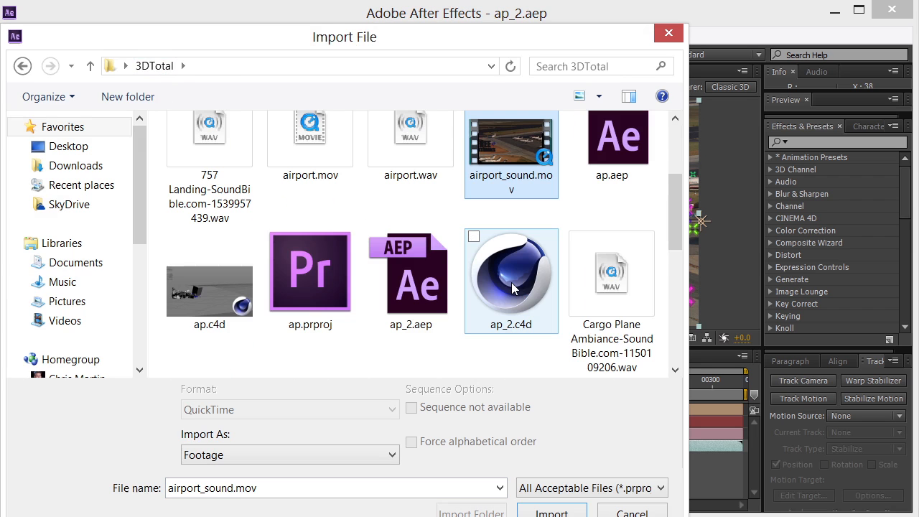
double_click(511, 284)
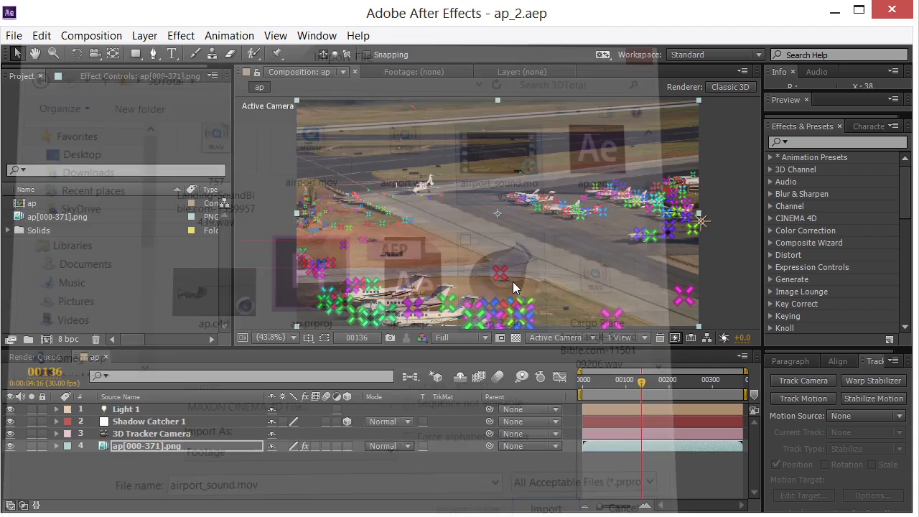
left_click_drag(61, 232, 96, 410)
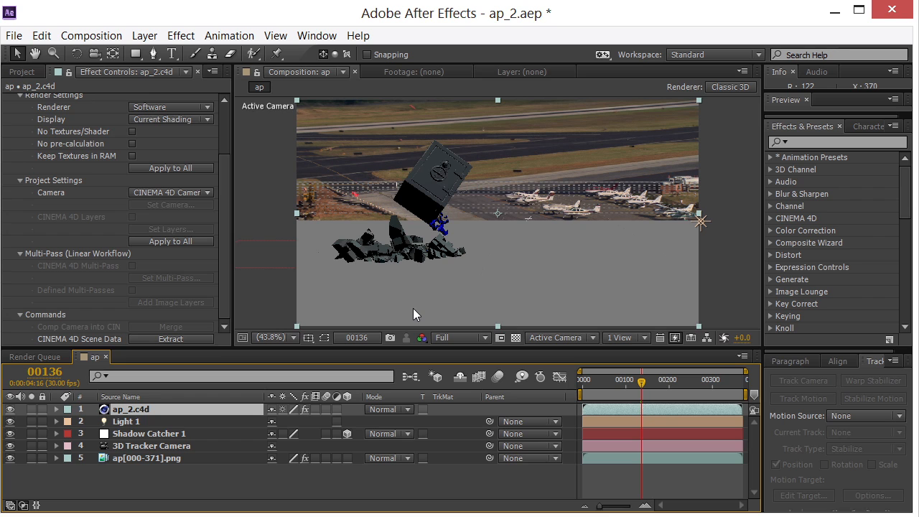
Set the ap_2.c4d layer's renderer to Standard (Draft), enable CINEMA 4D Multi-Pass and Defined Multi-Passes, and add the image layers.
left_click(165, 108)
left_click(186, 138)
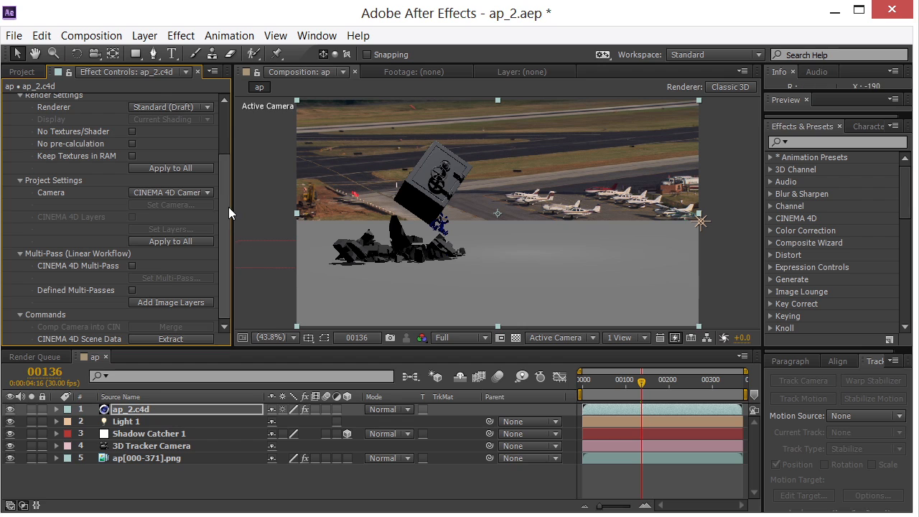
left_click(131, 266)
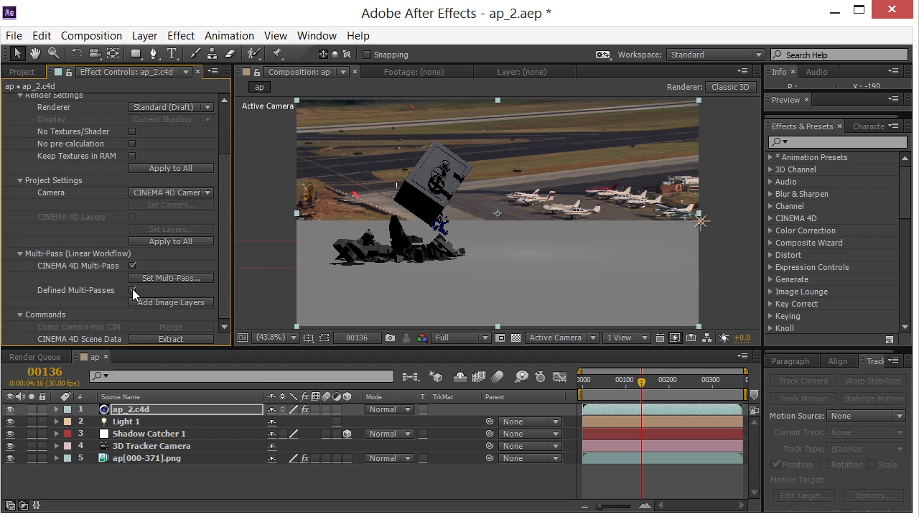
left_click(170, 302)
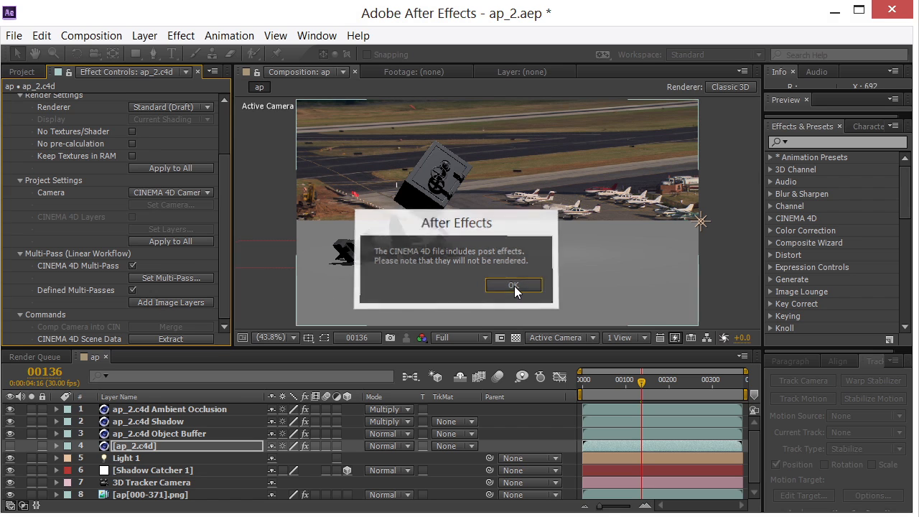
left_click(514, 286)
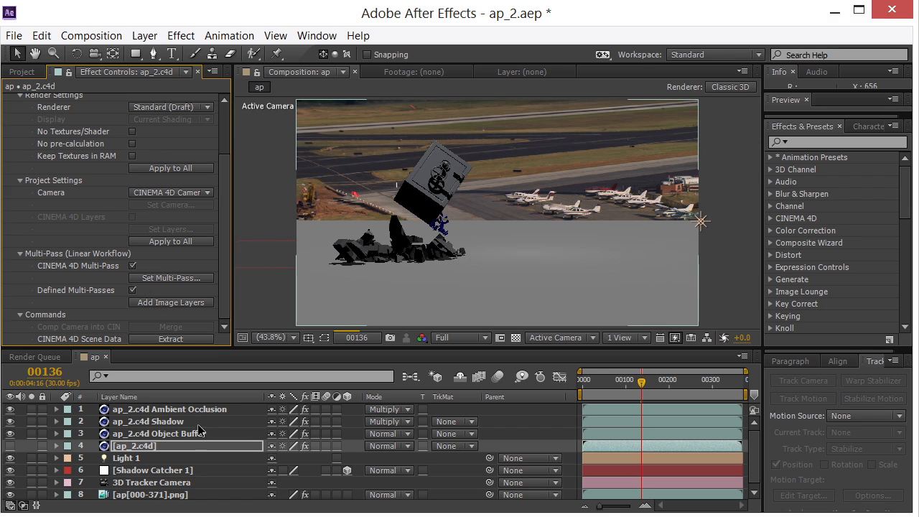
Make the ap_2.c4d layer visible and give it a luma track matte from the Object Buffer layer.
left_click(10, 446)
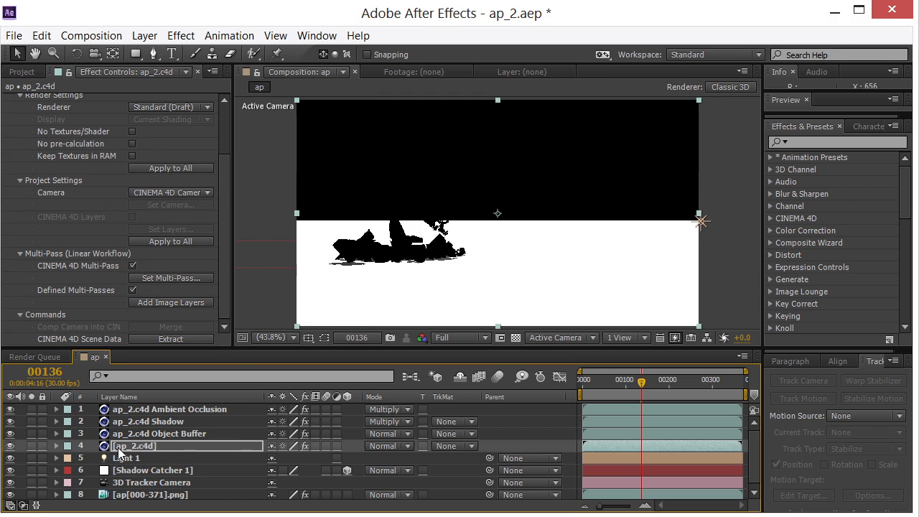
left_click(442, 445)
left_click(467, 514)
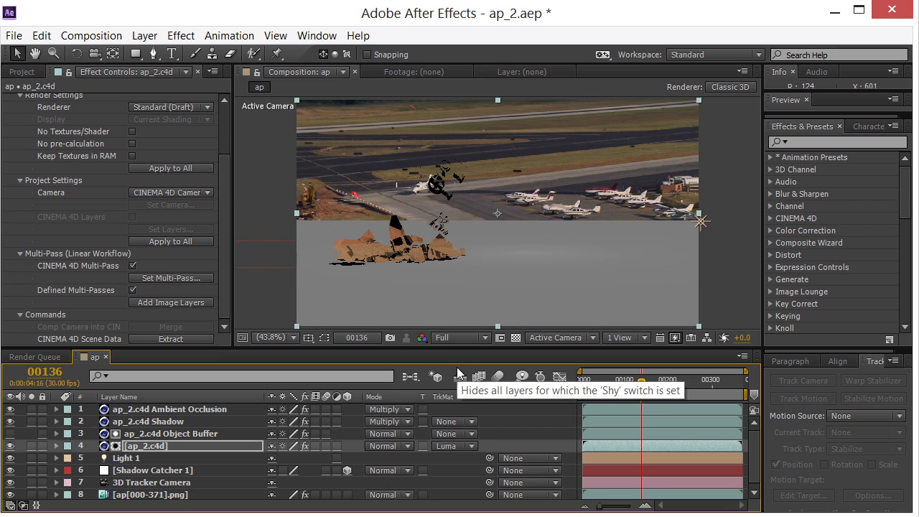
Move the ap_2.c4d Shadow layer directly below the ap_2.c4d layer.
left_click(157, 422)
left_click_drag(157, 421, 153, 449)
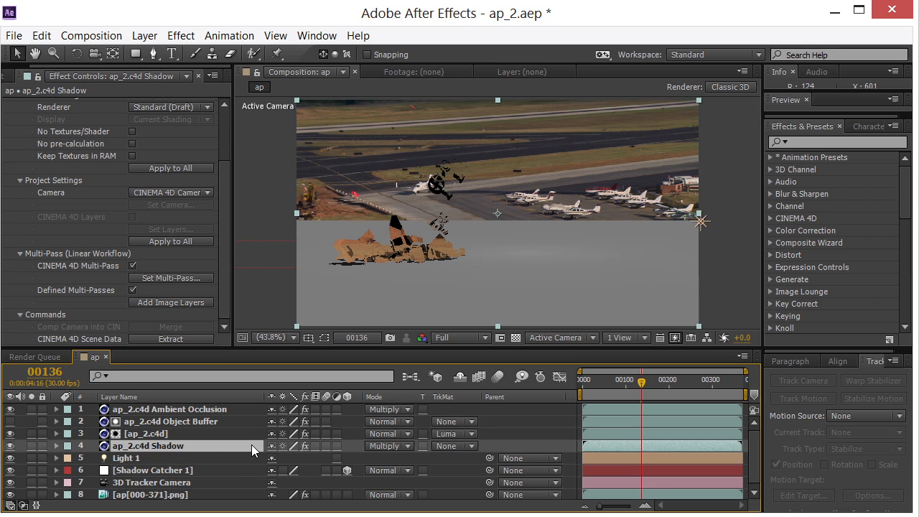
Set the renderer of the ap_2.c4d Ambient Occlusion layer to Standard (Final).
left_click(149, 408)
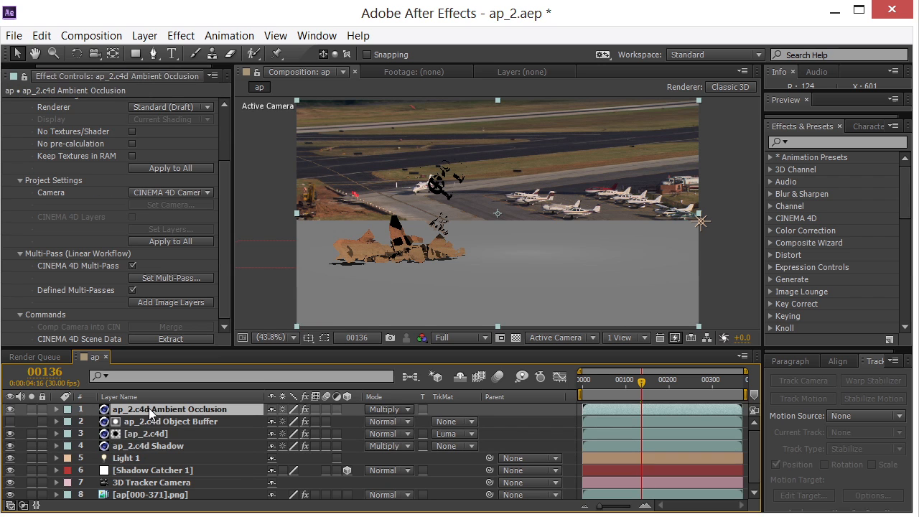
left_click(180, 108)
left_click(180, 121)
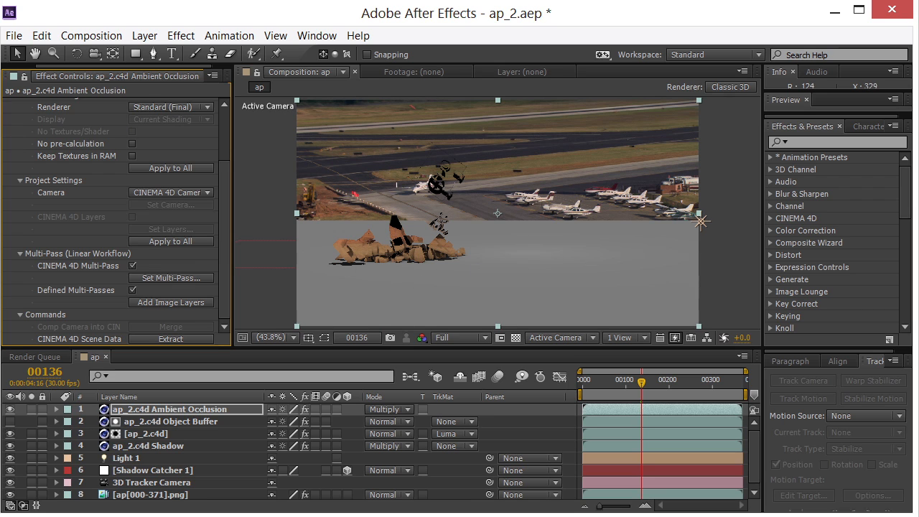
In CINEMA 4D, move the Compositing tag from Shadow Catcher 1 to the Broken Logo null and save the scene.
key("alt+Tab")
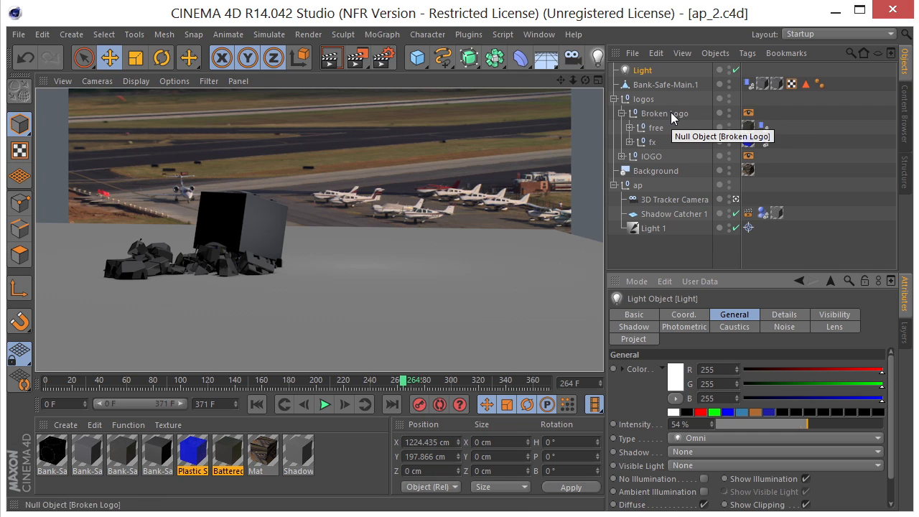
left_click(748, 214)
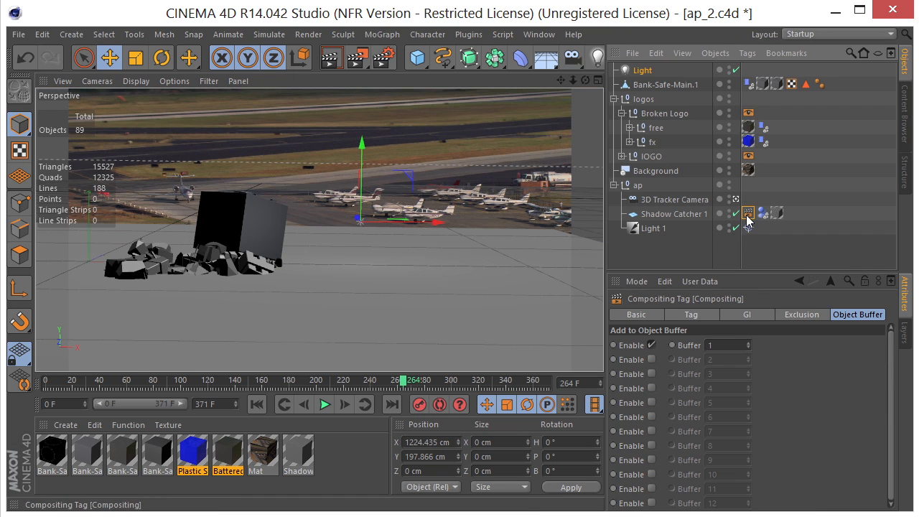
left_click_drag(747, 216, 766, 115)
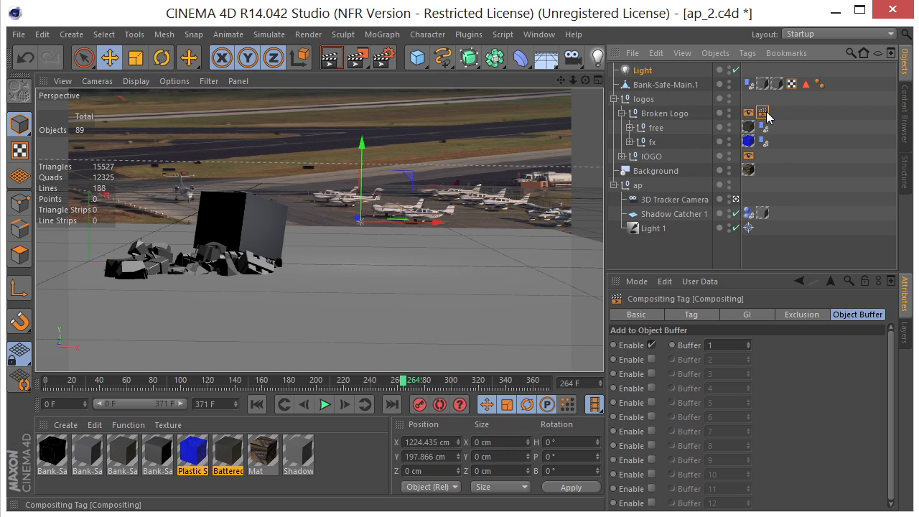
left_click(18, 34)
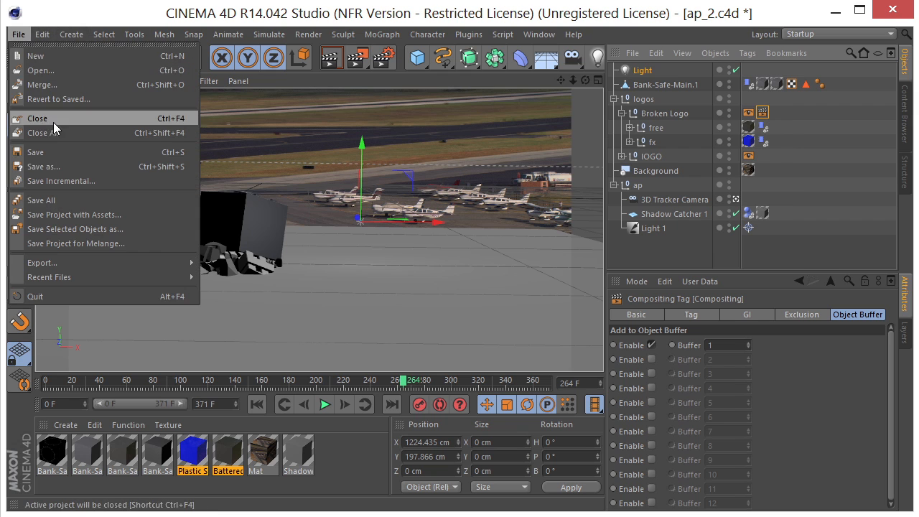
left_click(58, 161)
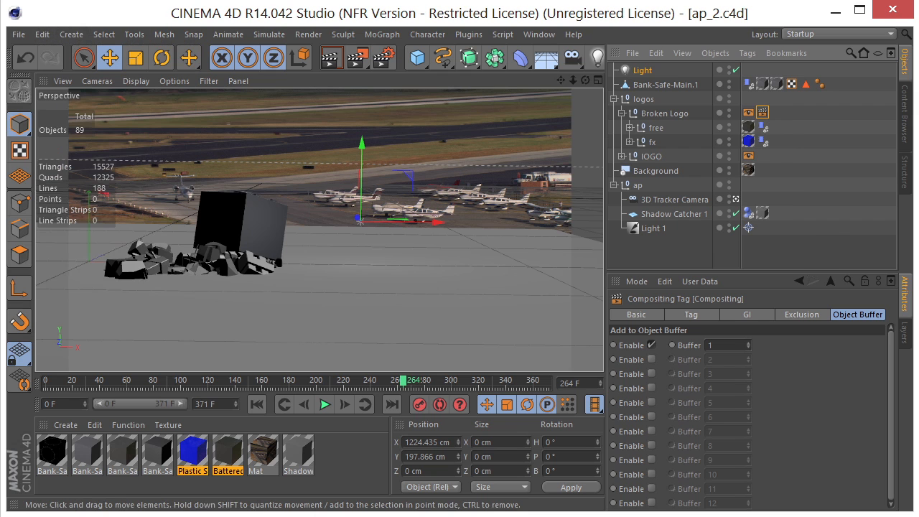
Switch to After Effects, enlarge the timeline area and add an adjustment layer above all layers of the ap composition.
key("alt+Tab")
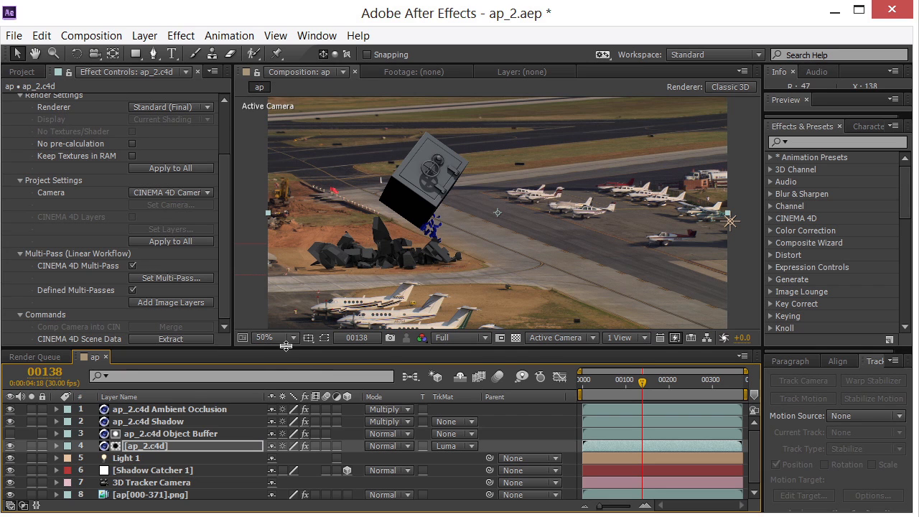
left_click_drag(286, 346, 286, 310)
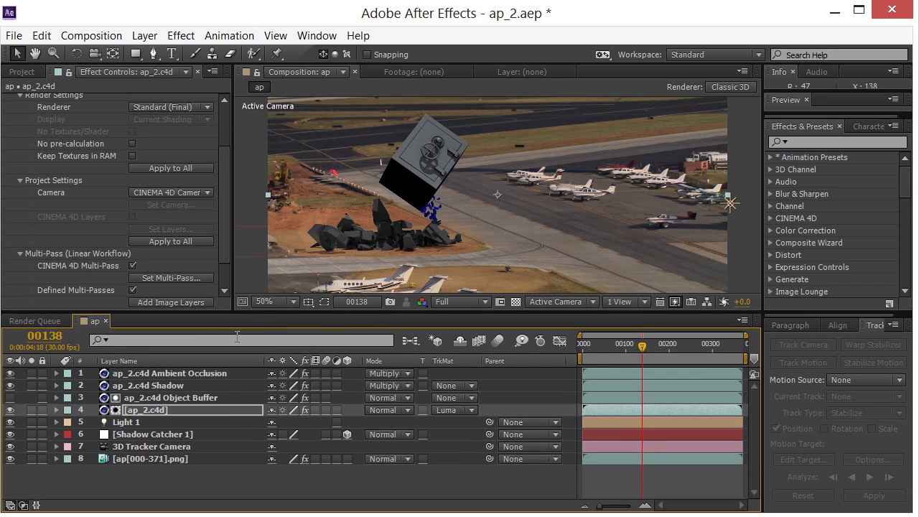
right_click(153, 485)
mouse_move(189, 488)
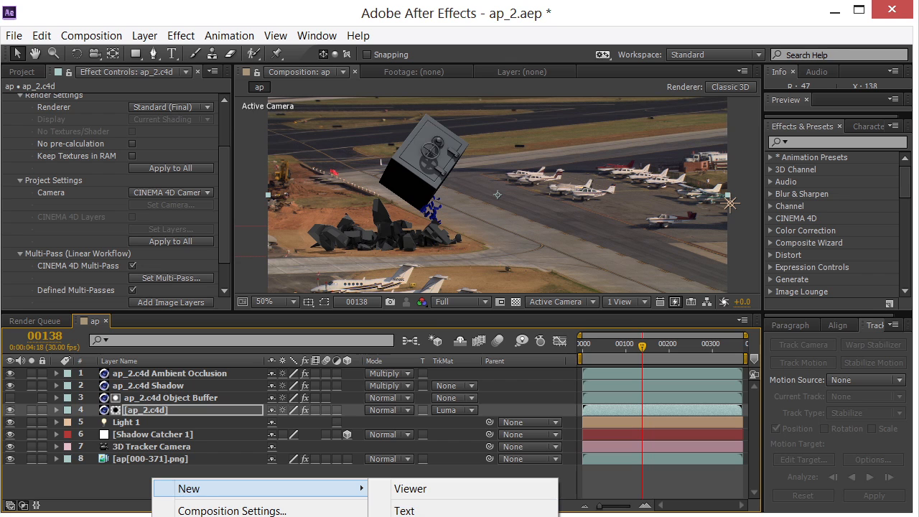
left_click(424, 514)
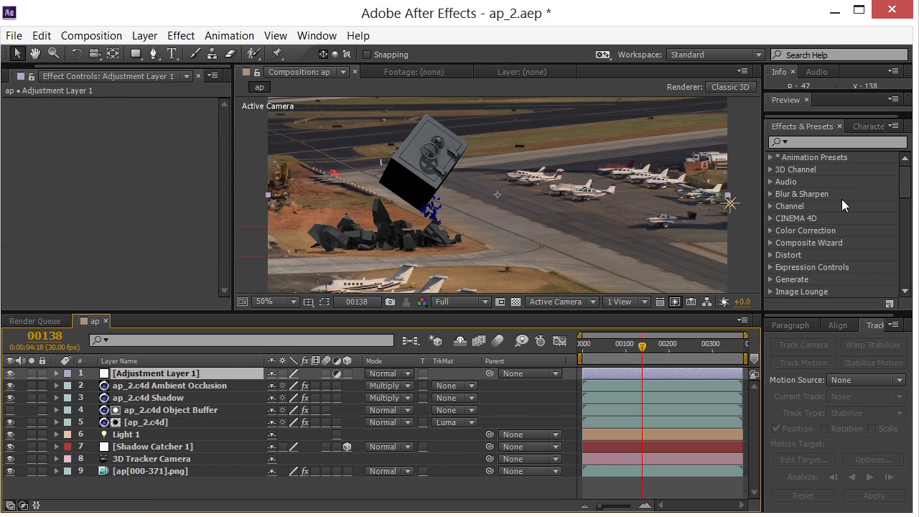
Apply the Curves effect to the adjustment layer and pull the RGB curve slightly down in the upper and lower midtones.
left_click(821, 143)
type("curves")
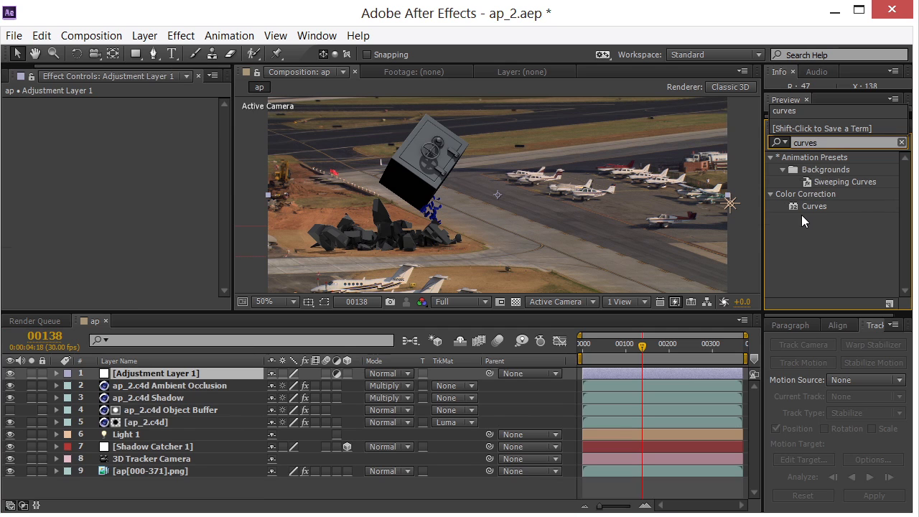
left_click_drag(793, 209, 184, 374)
left_click_drag(116, 182, 119, 186)
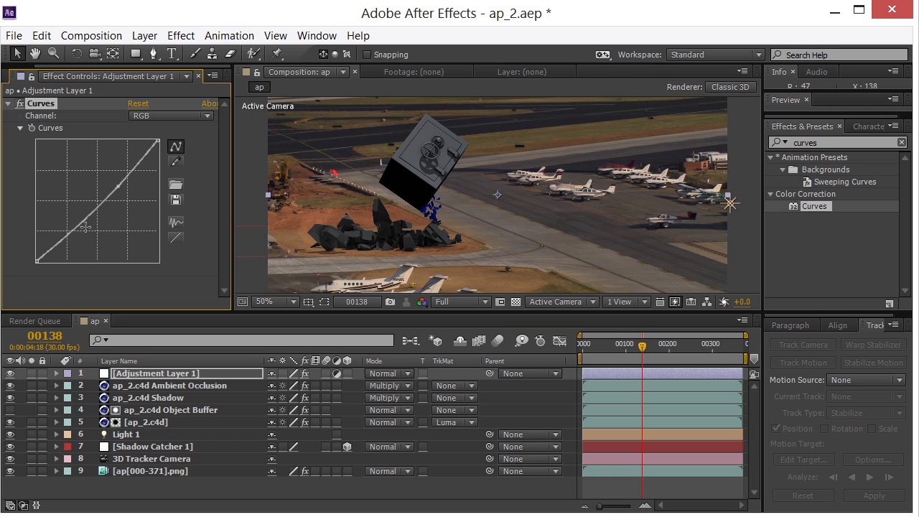
left_click_drag(85, 224, 89, 220)
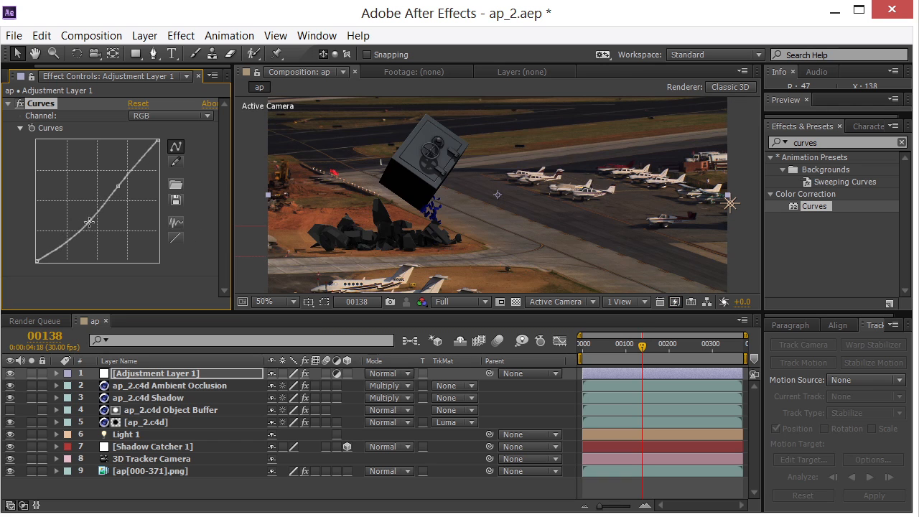